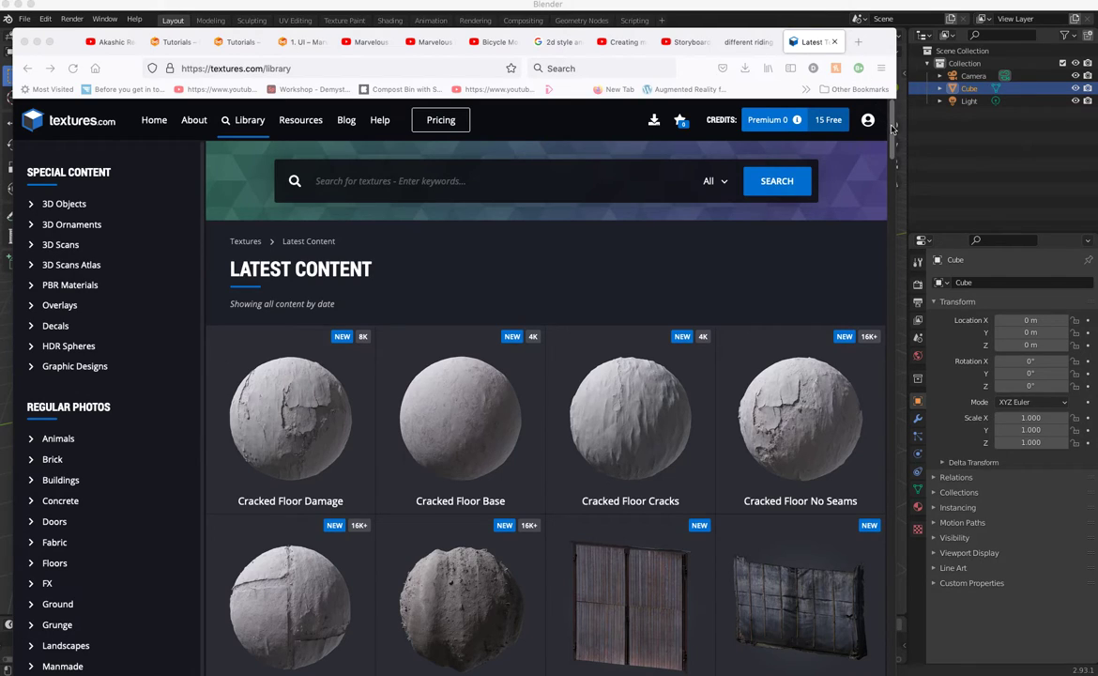
# Browse the PBR Materials category on textures.com and open the Stone Cladding 6 material.
pyautogui.moveTo(891, 131); pyautogui.dragTo(895, 161)
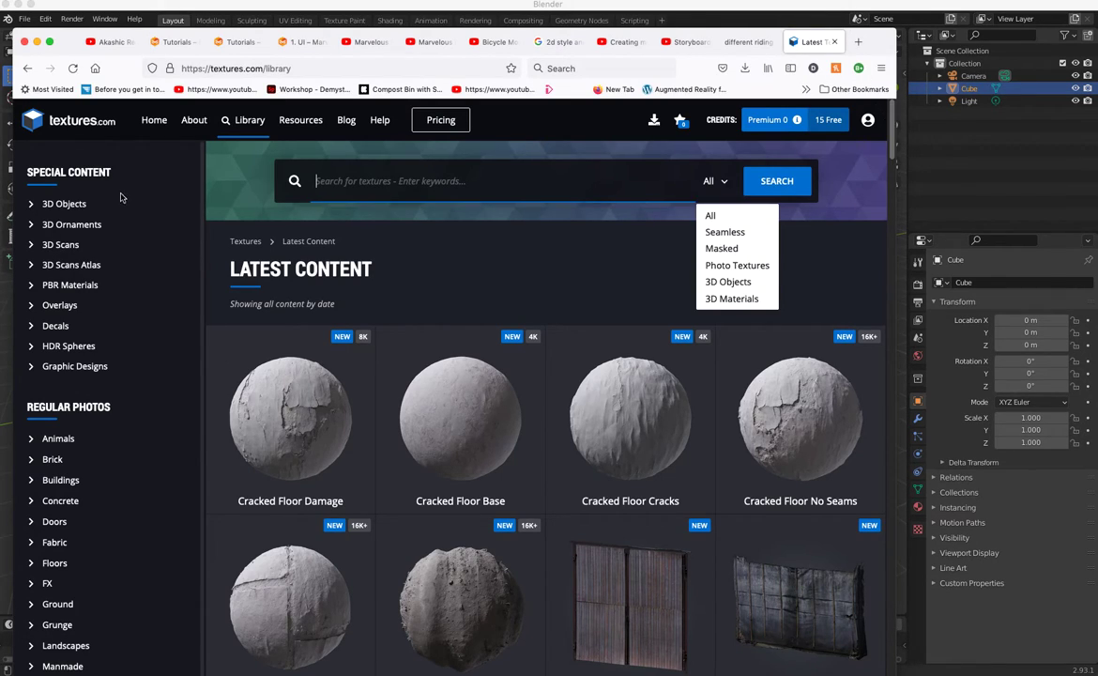
pyautogui.click(453, 259)
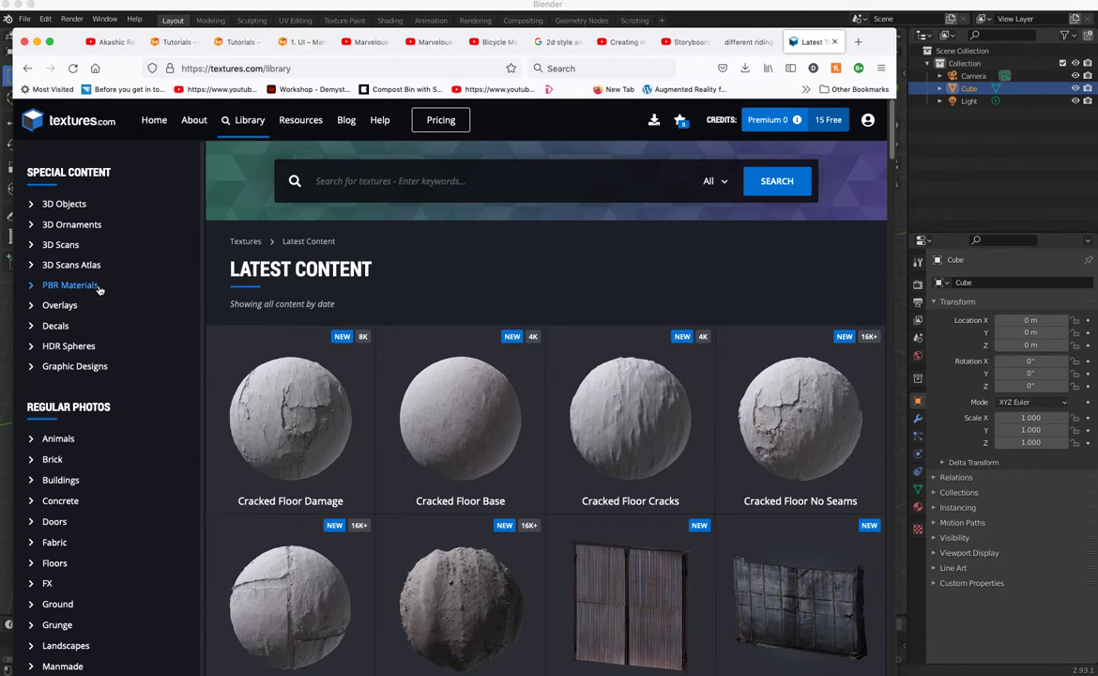
pyautogui.click(42, 286)
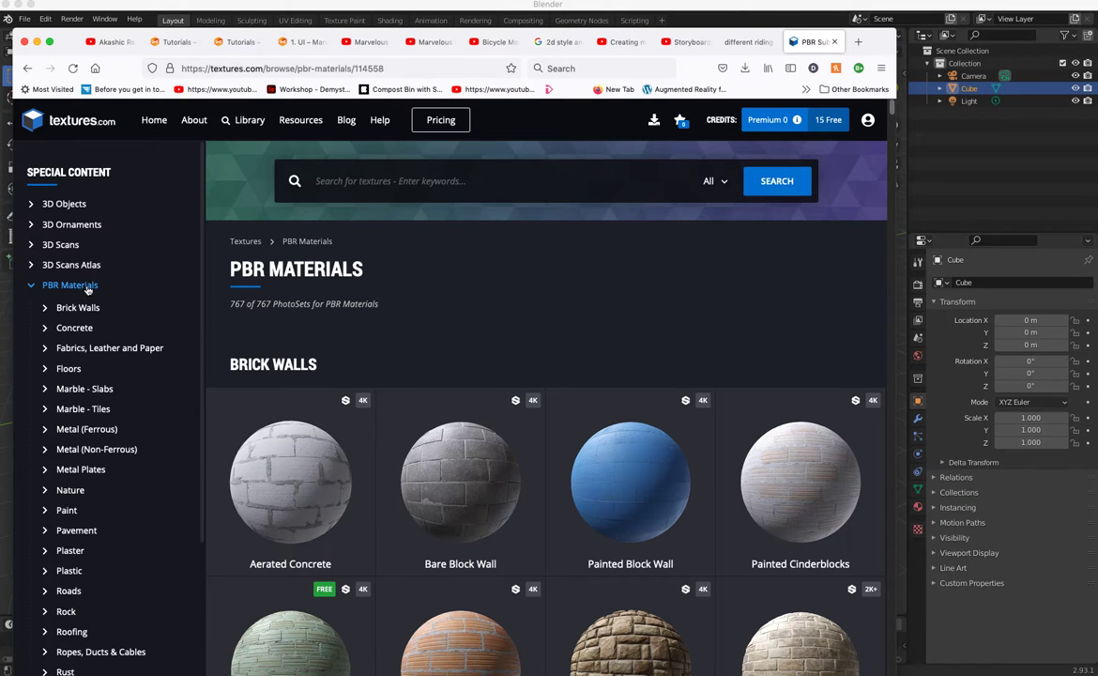
pyautogui.moveTo(892, 110)
pyautogui.mouseDown()
pyautogui.moveTo(893, 132)
pyautogui.moveTo(892, 122)
pyautogui.mouseUp()
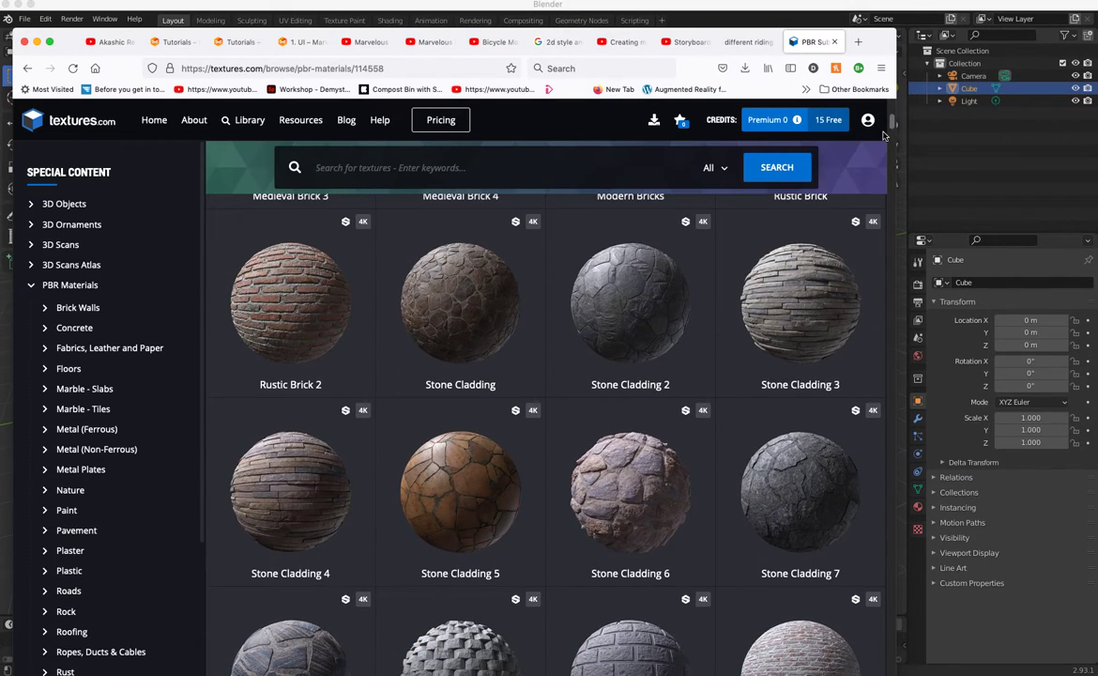
pyautogui.click(630, 509)
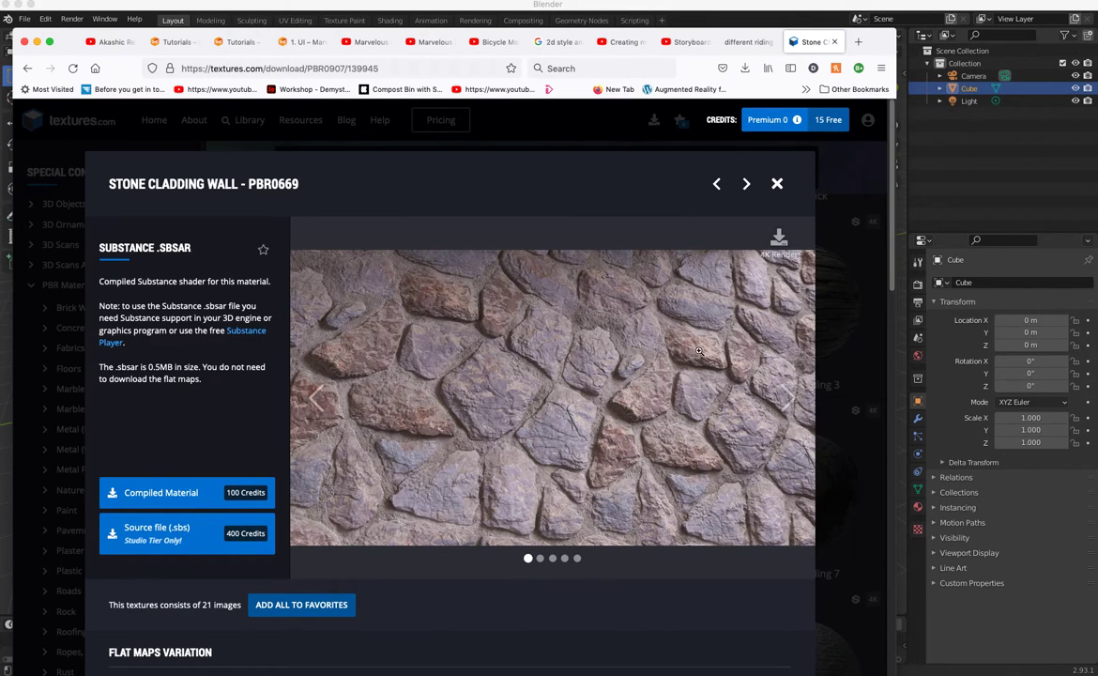
# Examine the stone cladding material's flat maps and enlarge the preview of the Albedo map.
pyautogui.moveTo(892, 188); pyautogui.dragTo(884, 326)
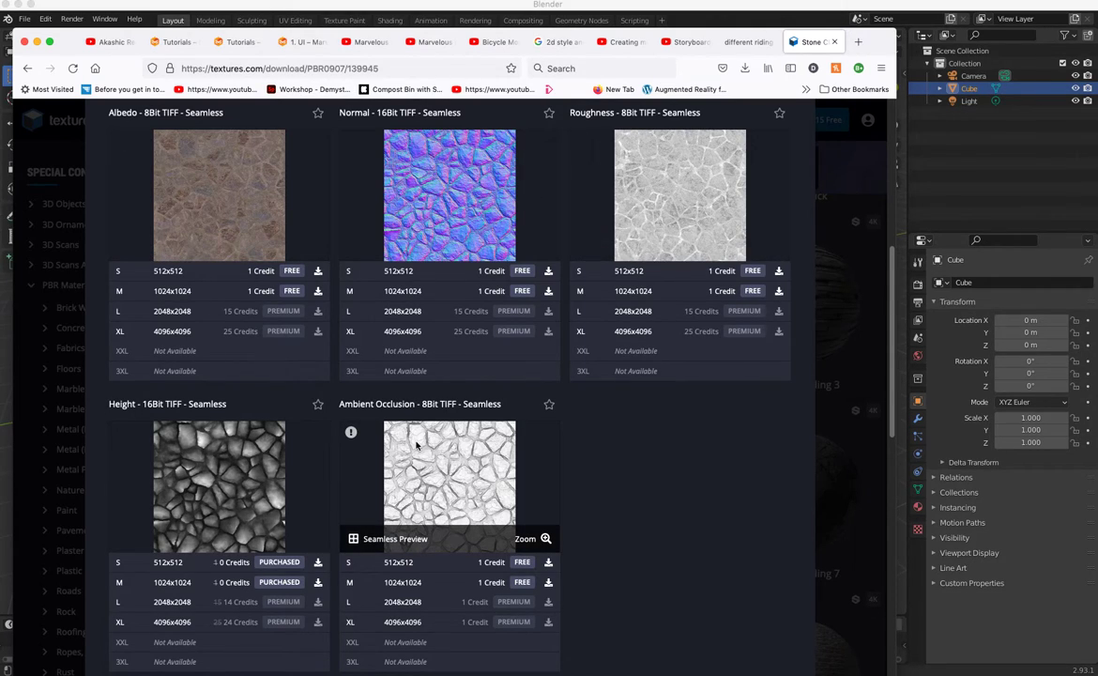
pyautogui.scroll(2, 888, 256)
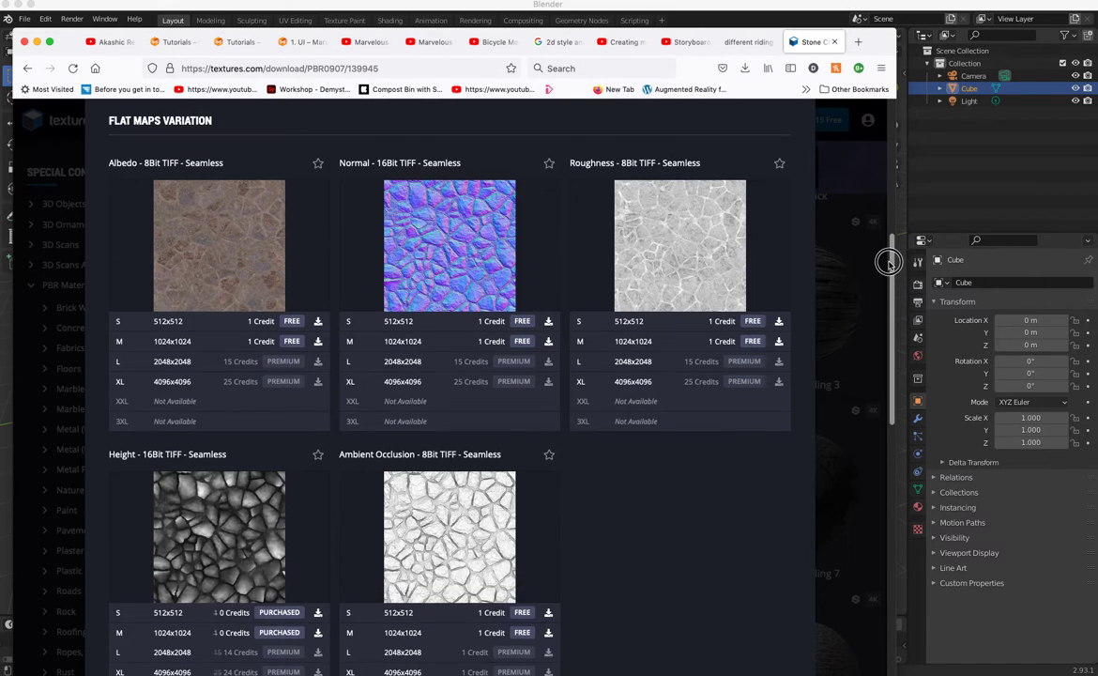
pyautogui.moveTo(888, 256); pyautogui.dragTo(888, 266)
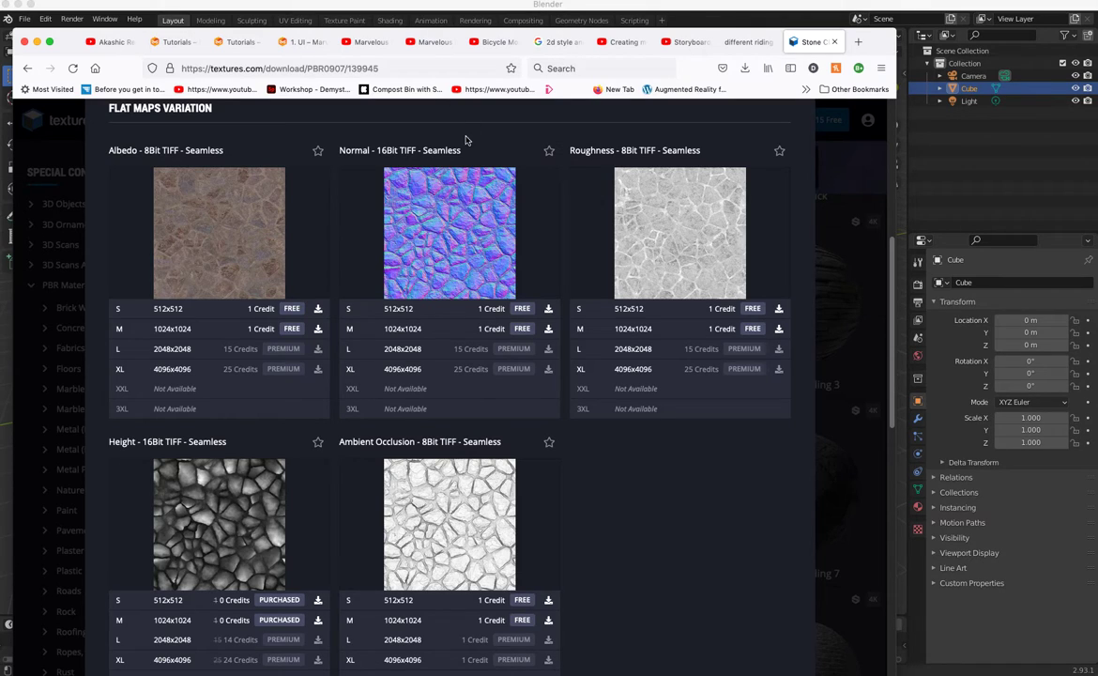
pyautogui.moveTo(491, 209)
pyautogui.moveTo(220, 223)
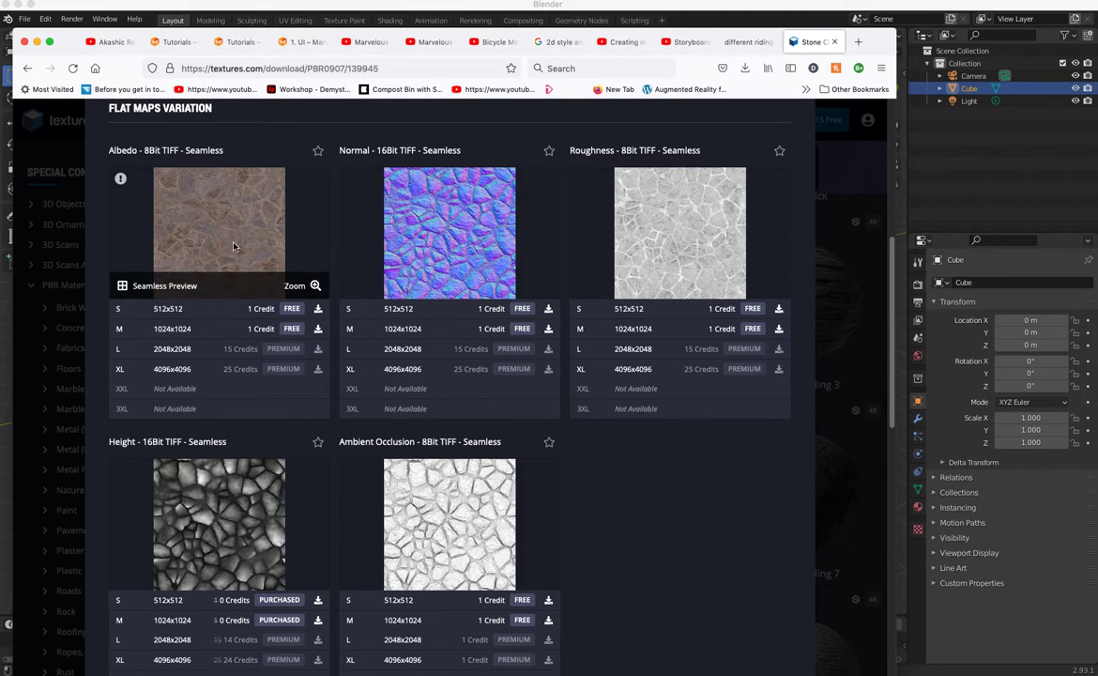
pyautogui.moveTo(889, 246); pyautogui.dragTo(889, 251)
pyautogui.scroll(-2, 890, 252)
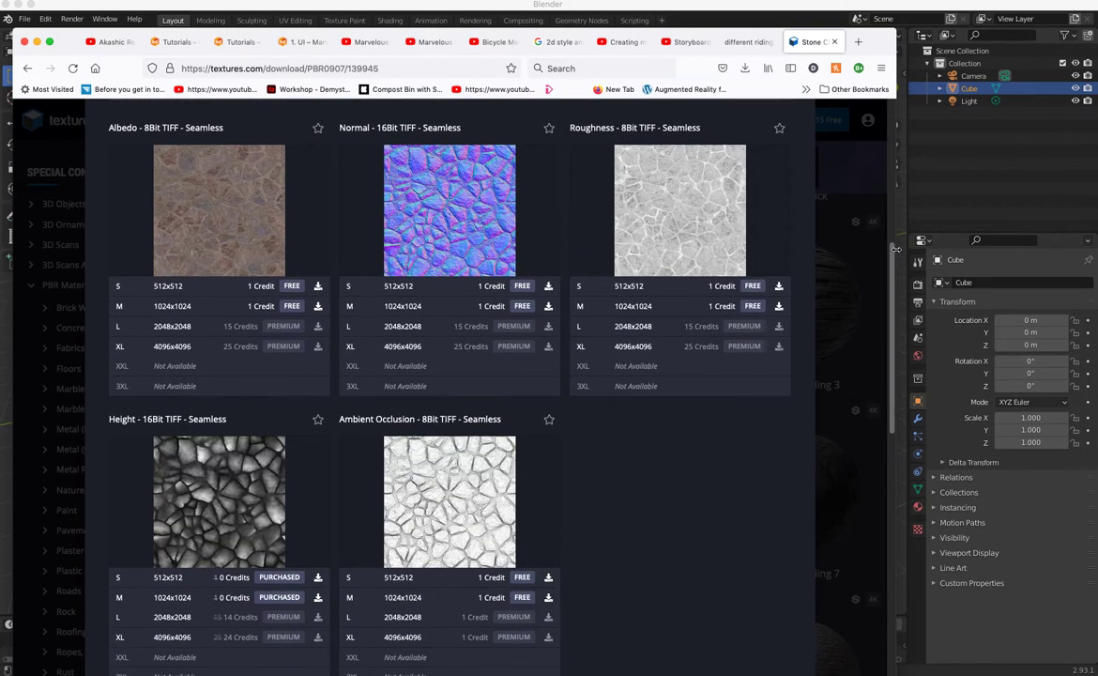
pyautogui.moveTo(103, 127); pyautogui.dragTo(223, 127)
pyautogui.moveTo(214, 250)
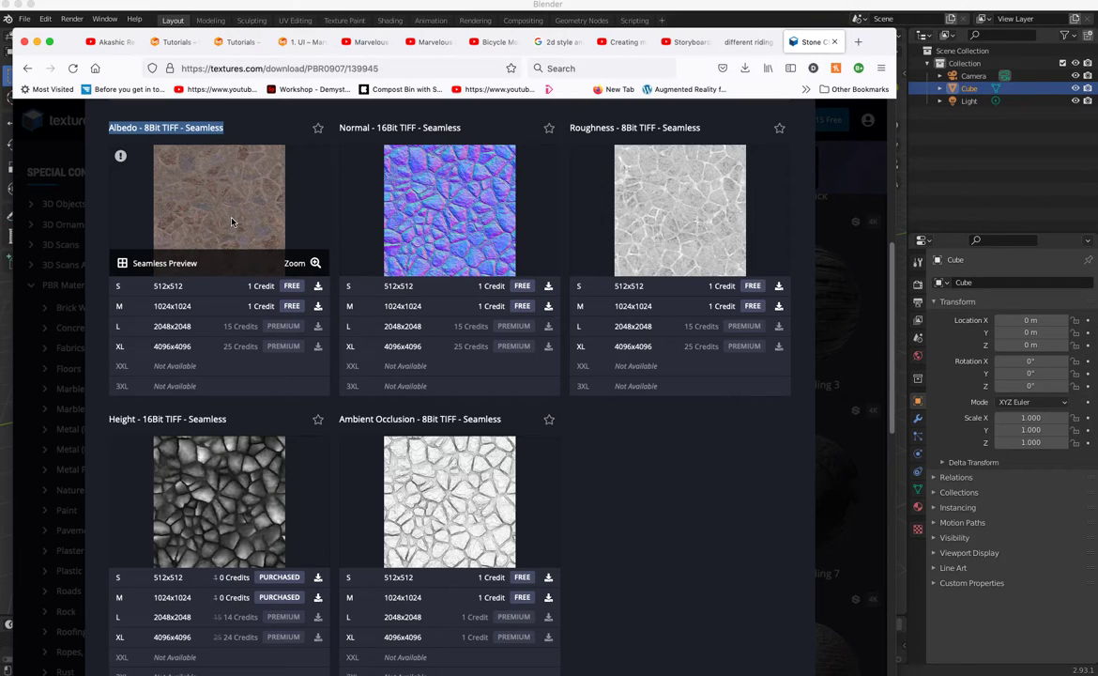
pyautogui.moveTo(315, 262)
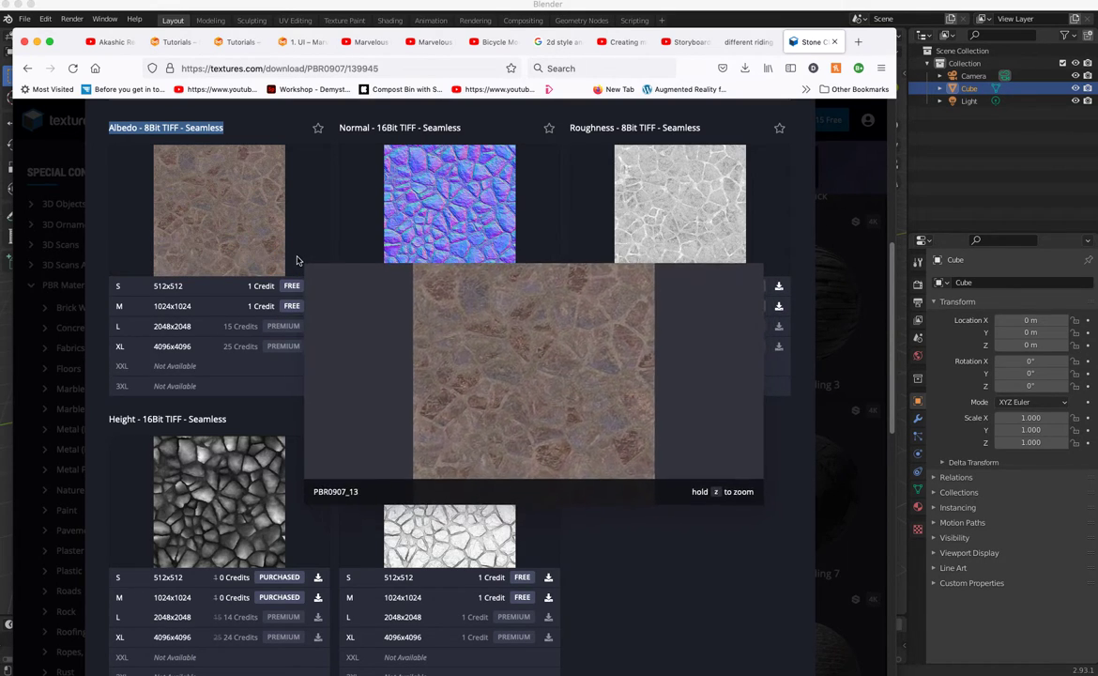
# Enlarge the Normal map preview and examine the Roughness, Height and Ambient Occlusion maps with their download sizes.
pyautogui.moveTo(383, 217)
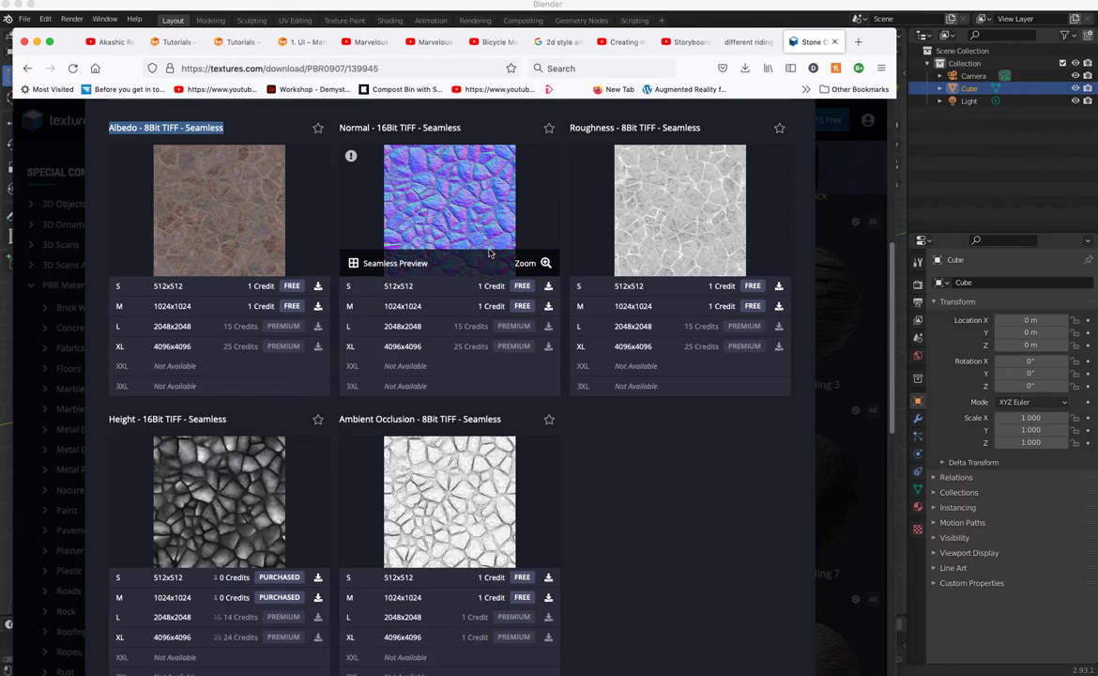
pyautogui.moveTo(537, 260)
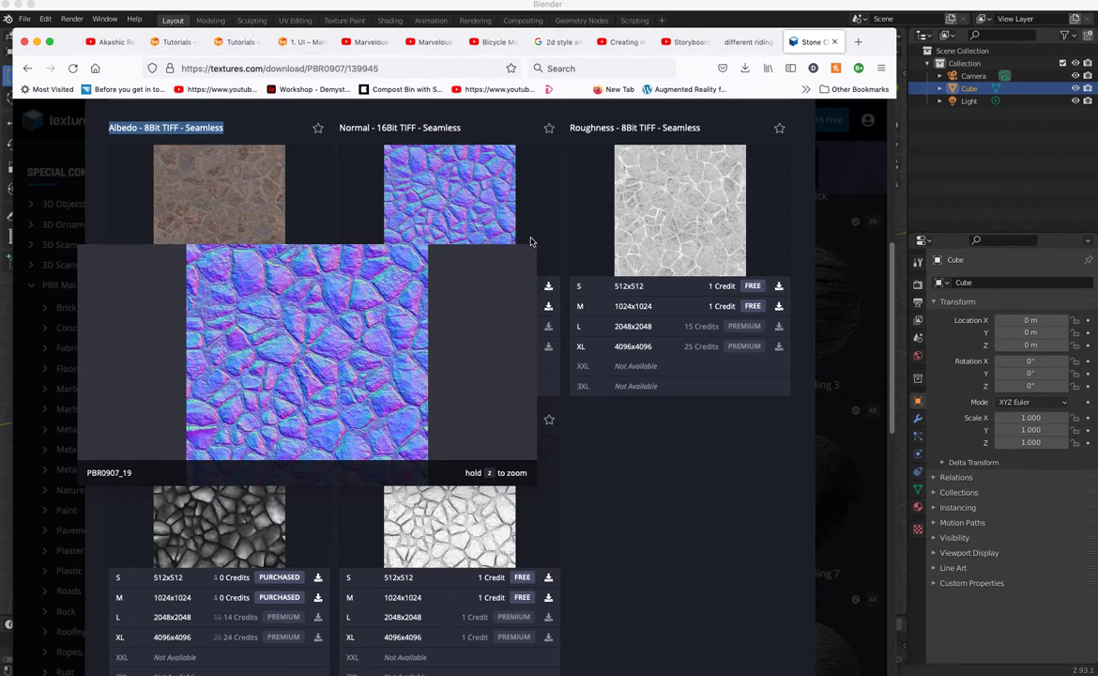
pyautogui.click(527, 241)
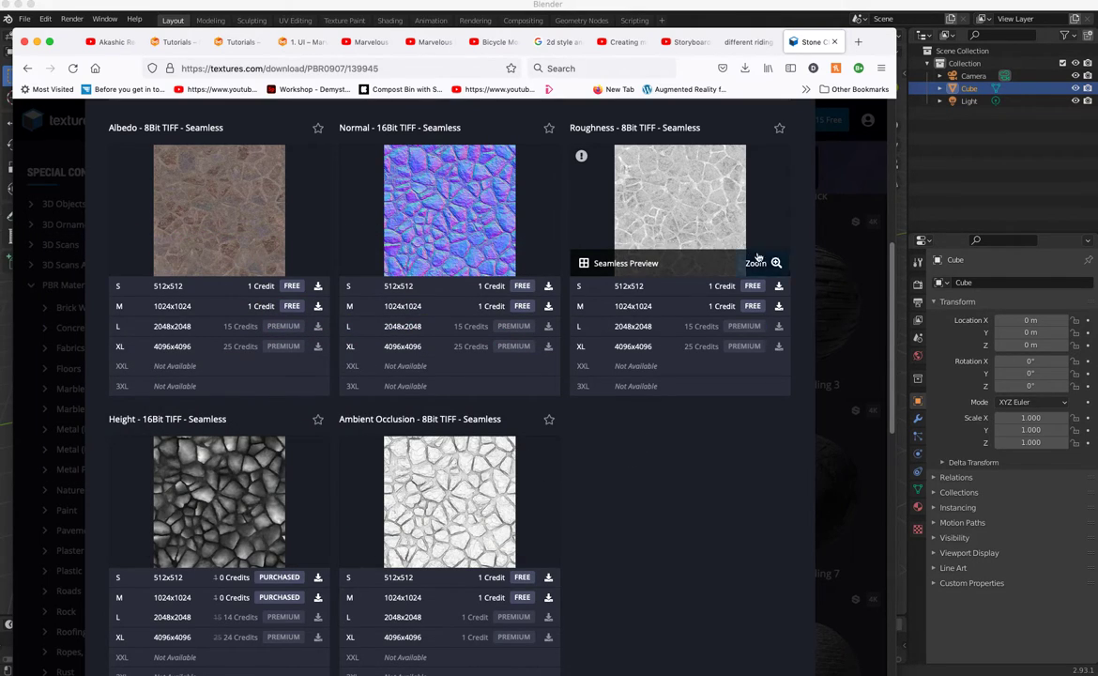
pyautogui.moveTo(756, 263)
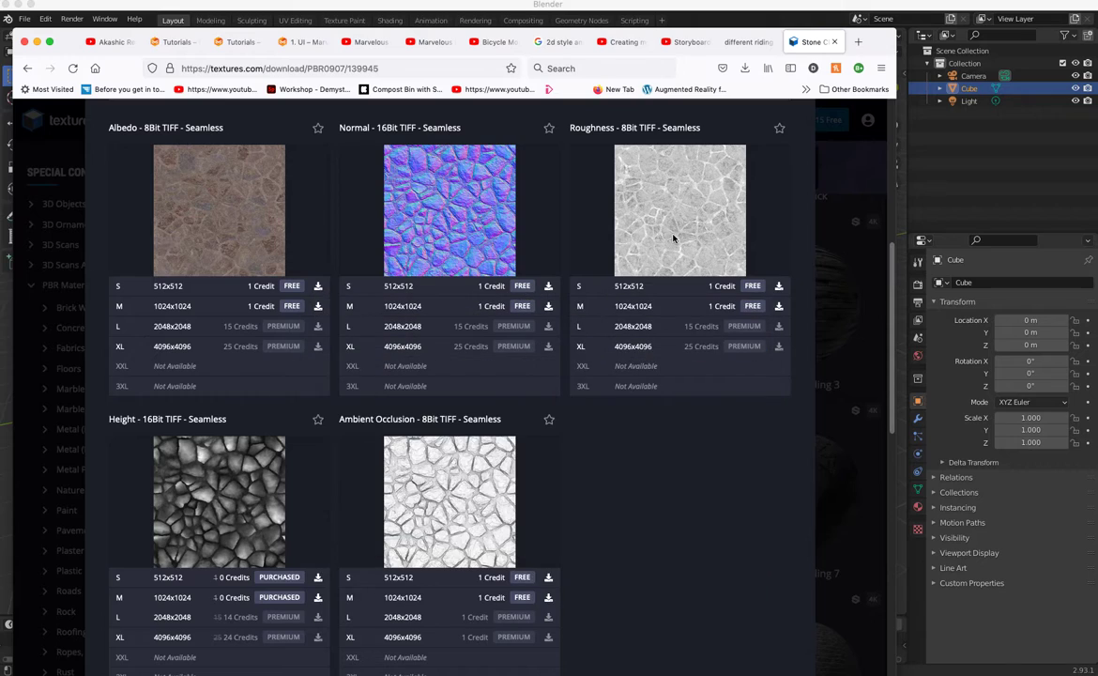
pyautogui.click(659, 529)
pyautogui.moveTo(220, 524)
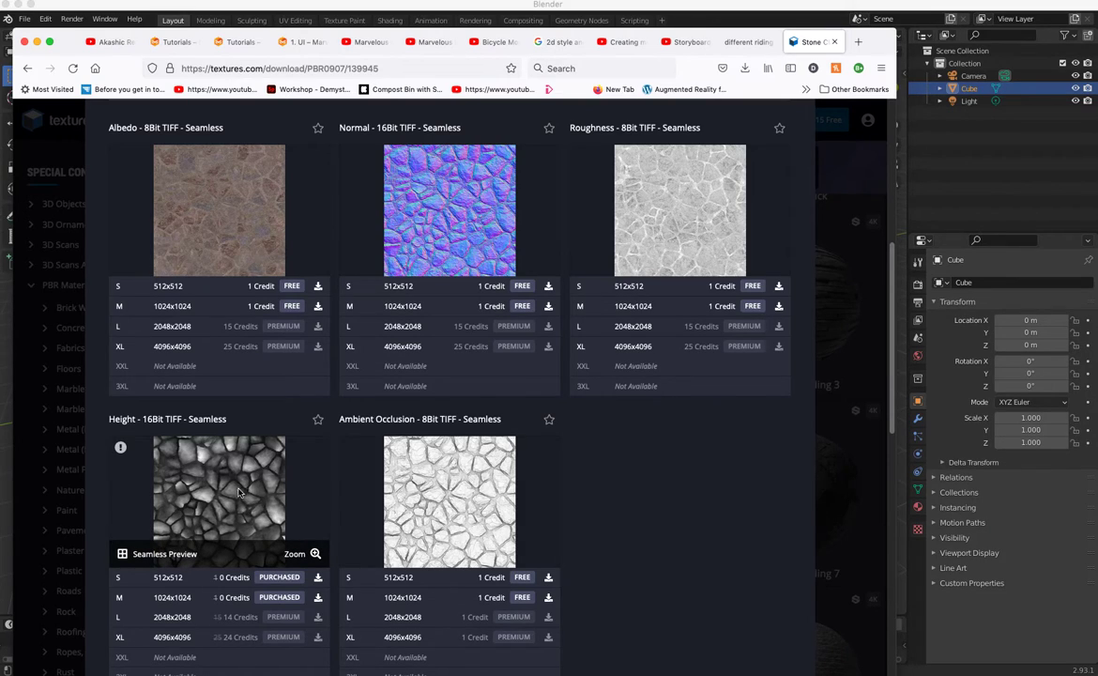
pyautogui.moveTo(481, 233)
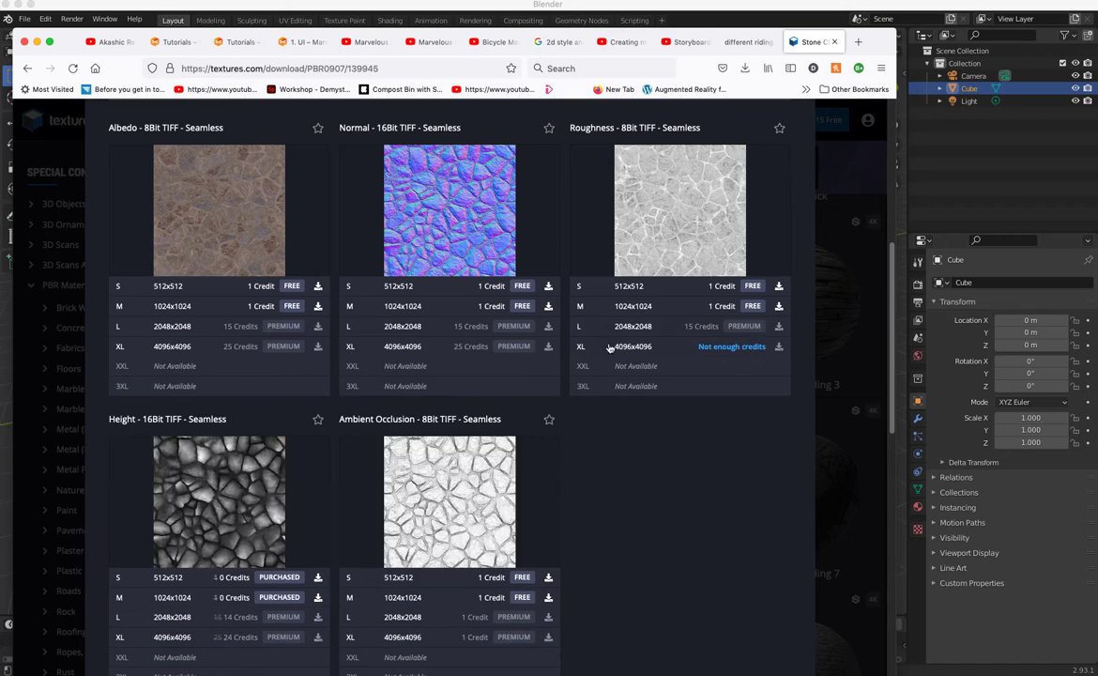
pyautogui.moveTo(546, 555)
# Switch to Blender and delete the default cube.
pyautogui.click(24, 19)
pyautogui.rightClick(416, 332)
pyautogui.press('Escape')
pyautogui.rightClick(422, 344)
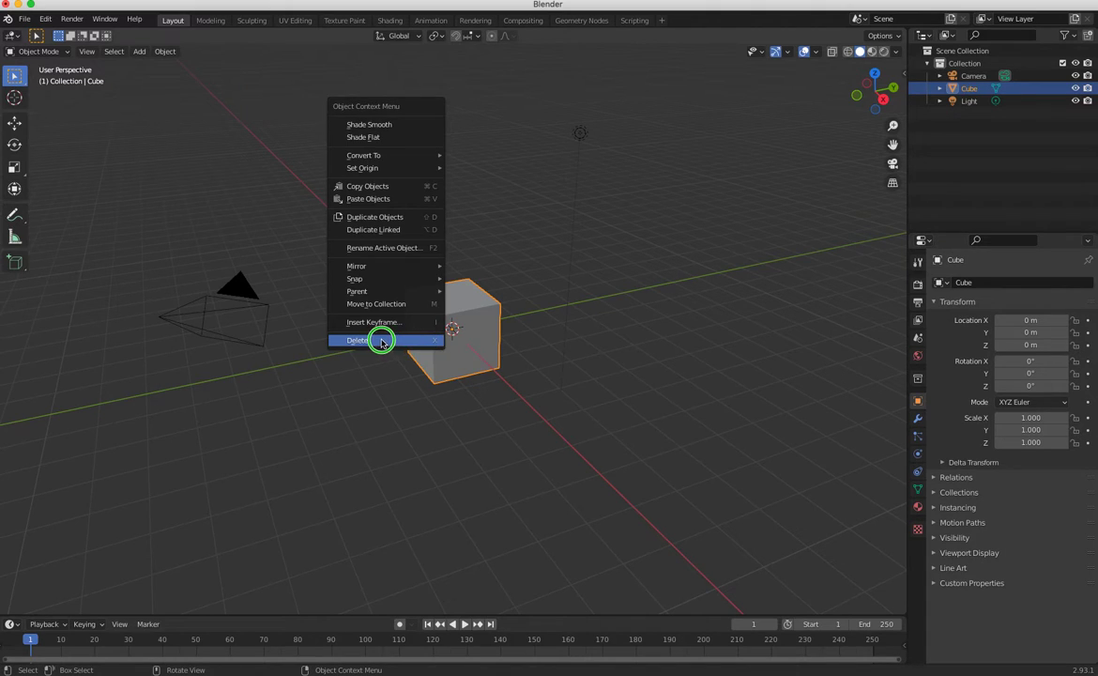
pyautogui.click(380, 338)
# Add a mesh plane at the origin and scale it up uniformly to about 3.11.
pyautogui.click(139, 51)
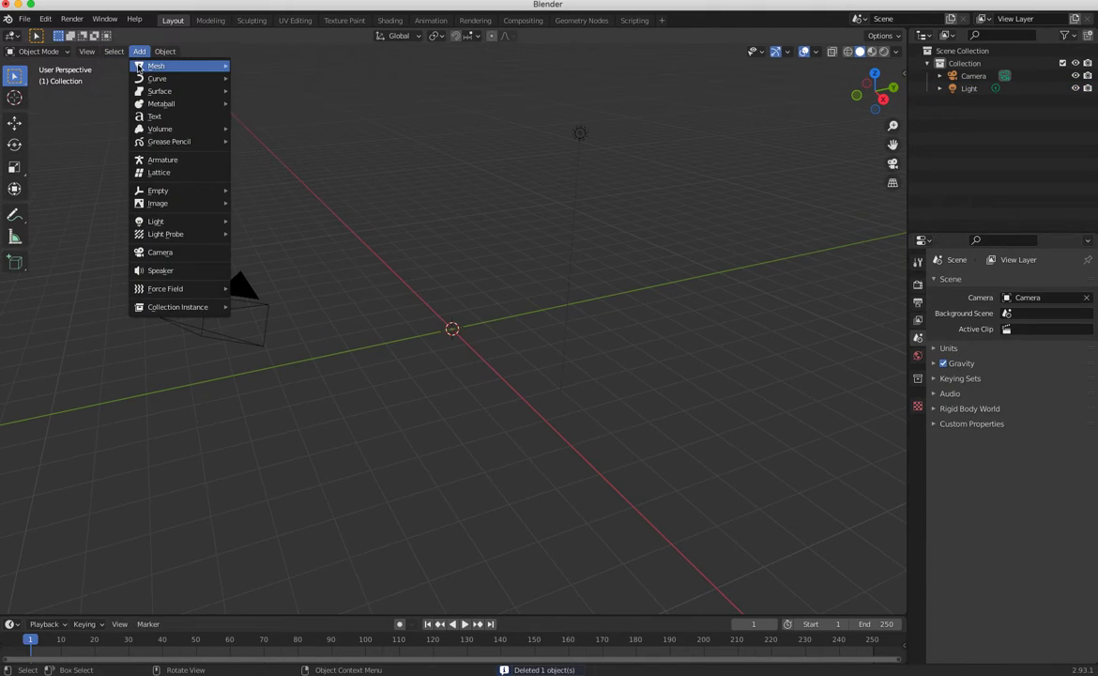
pyautogui.moveTo(155, 63)
pyautogui.click(254, 63)
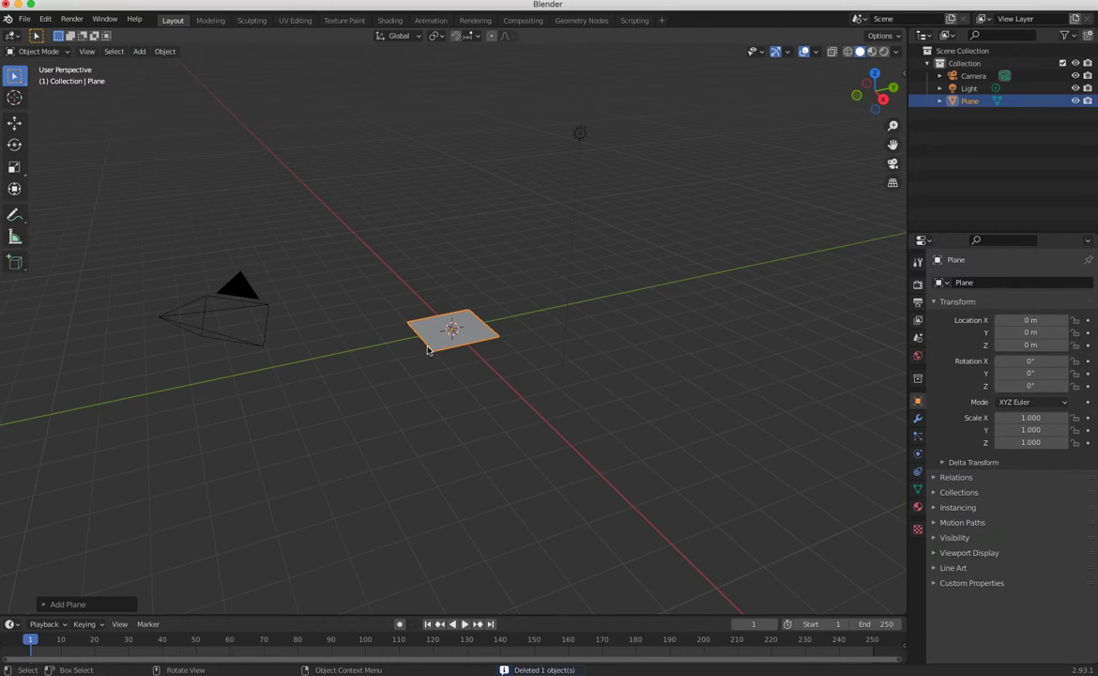
pyautogui.click(15, 167)
pyautogui.moveTo(497, 291); pyautogui.dragTo(647, 259)
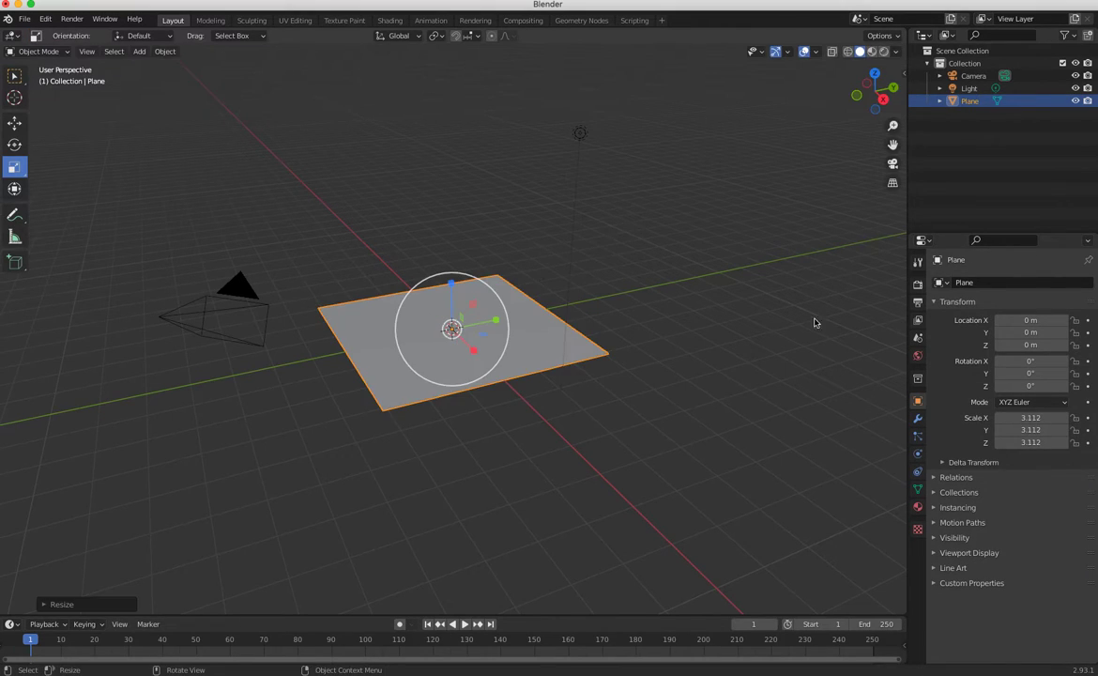
# Set the output resolution to 800 px in X and 600 px in Y.
pyautogui.click(918, 262)
pyautogui.click(917, 284)
pyautogui.click(918, 302)
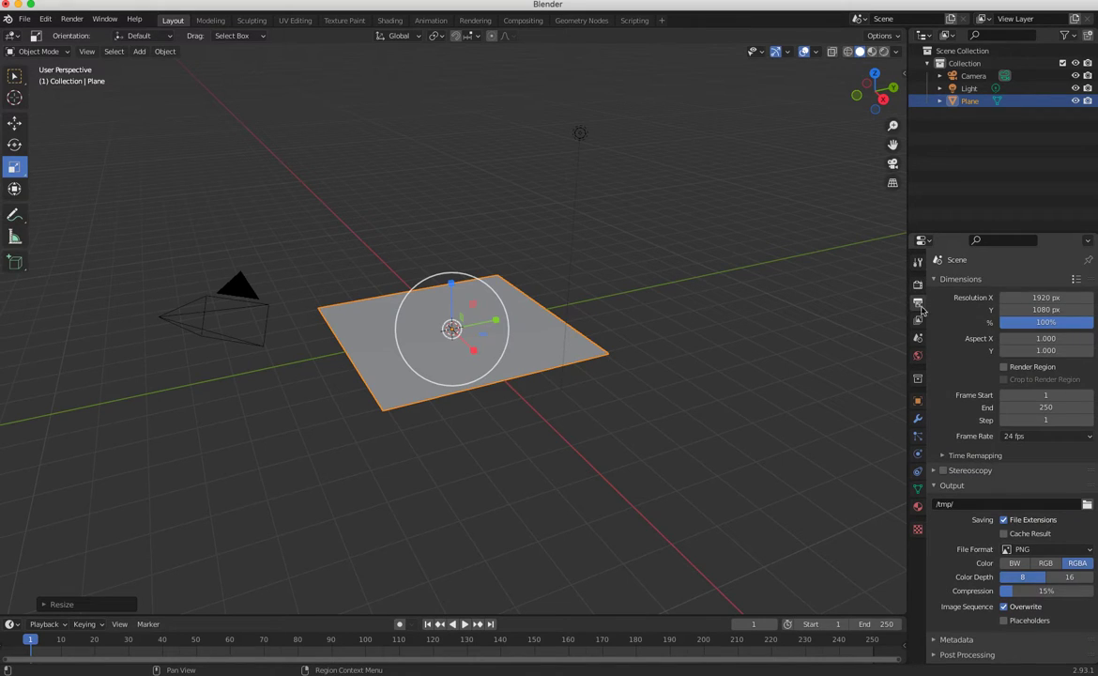
pyautogui.click(1019, 297)
pyautogui.write('800')
pyautogui.press('Return')
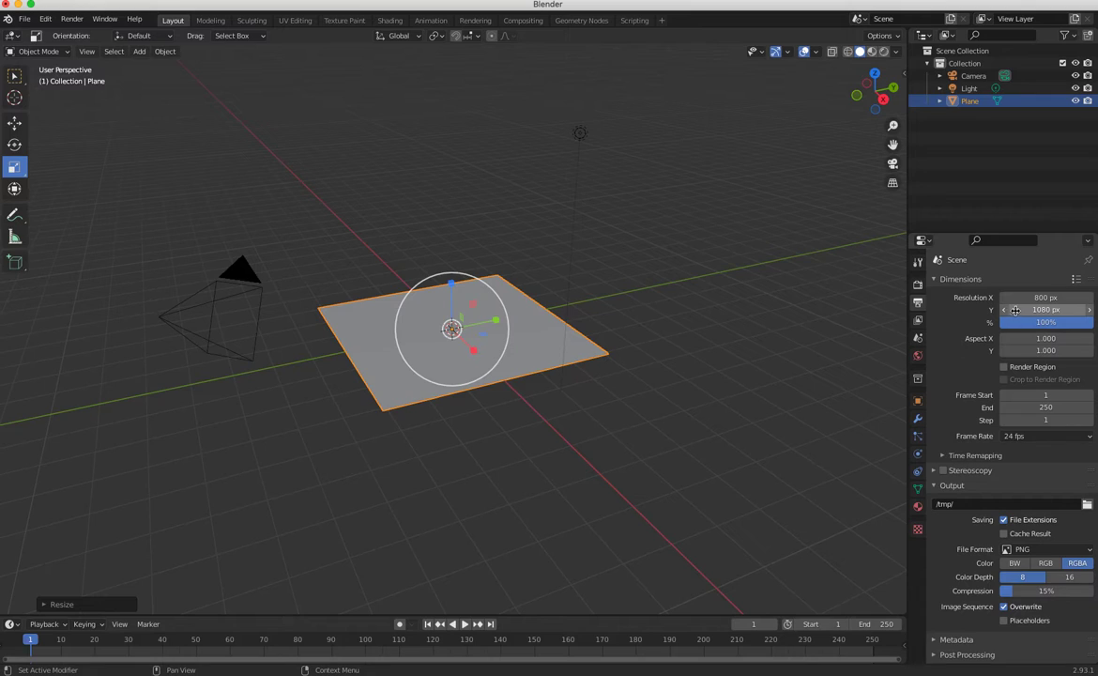
pyautogui.click(1025, 309)
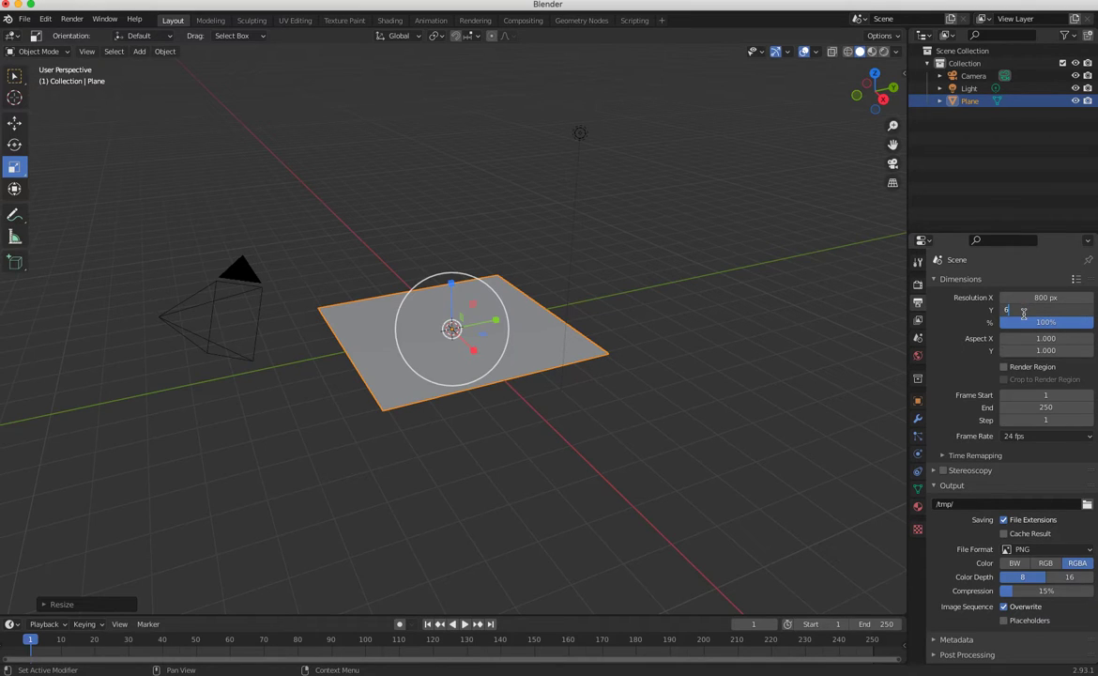
pyautogui.press('Return')
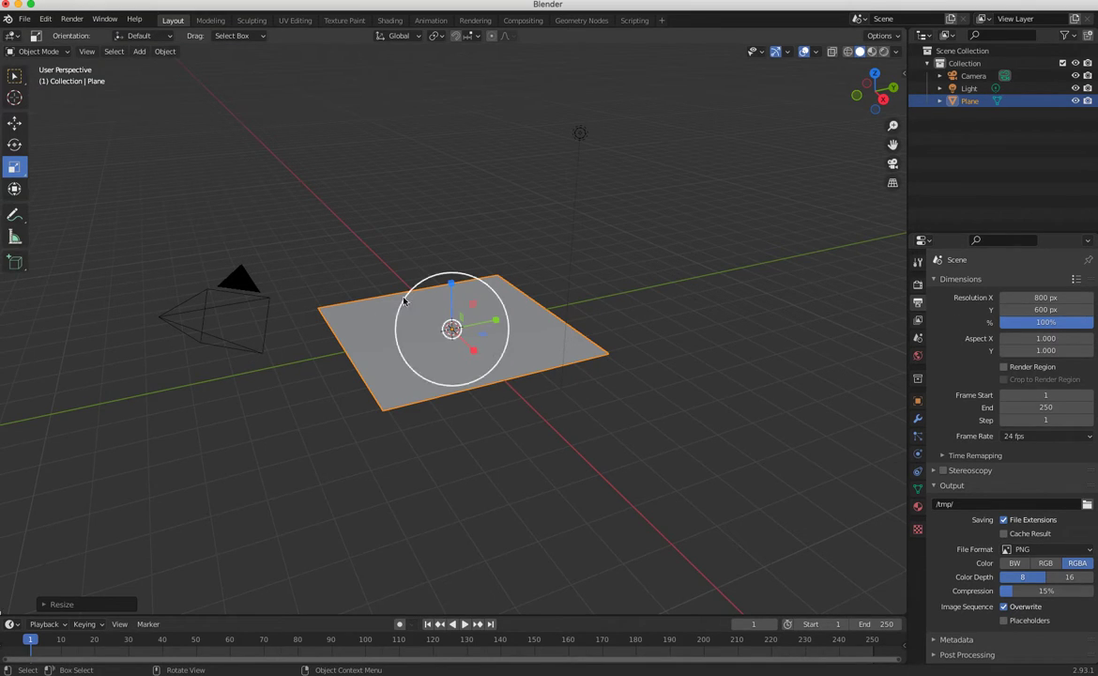
# Create a new material for the plane and name it StoneTexture.
pyautogui.scroll(3, 376, 348)
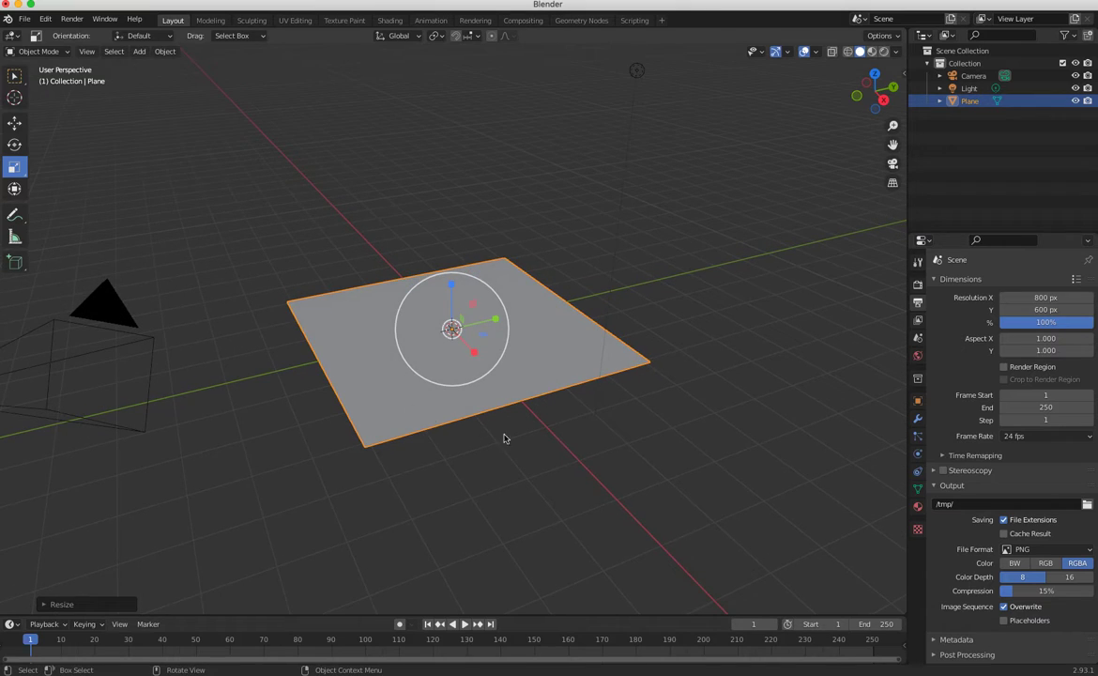
pyautogui.click(918, 506)
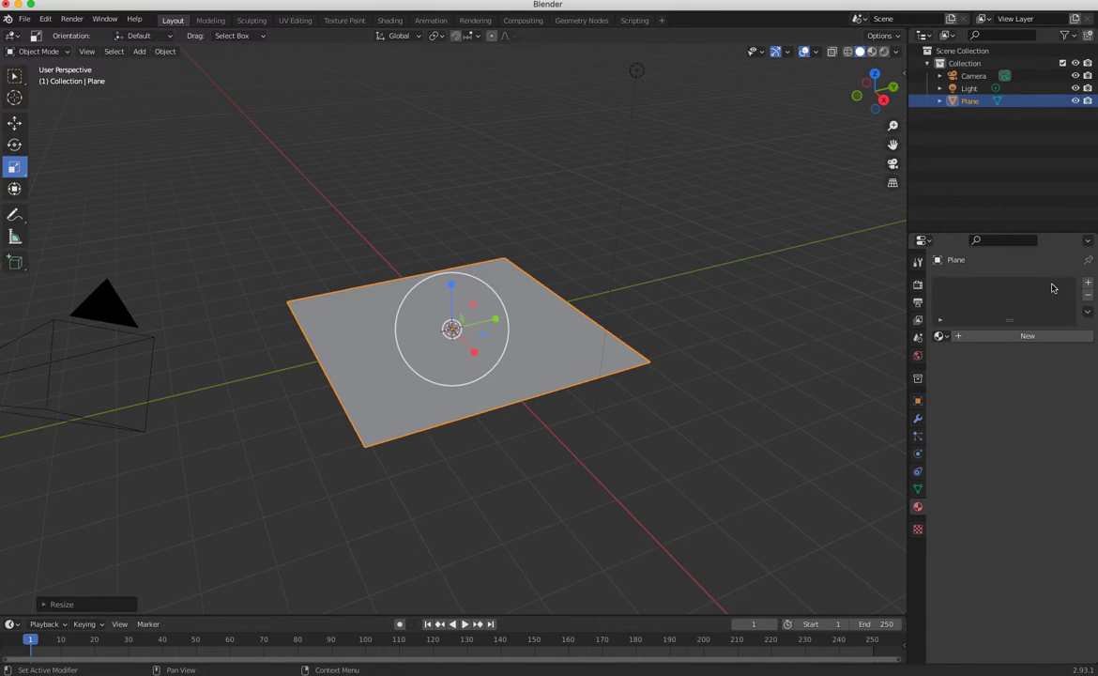
pyautogui.click(1089, 285)
pyautogui.click(961, 336)
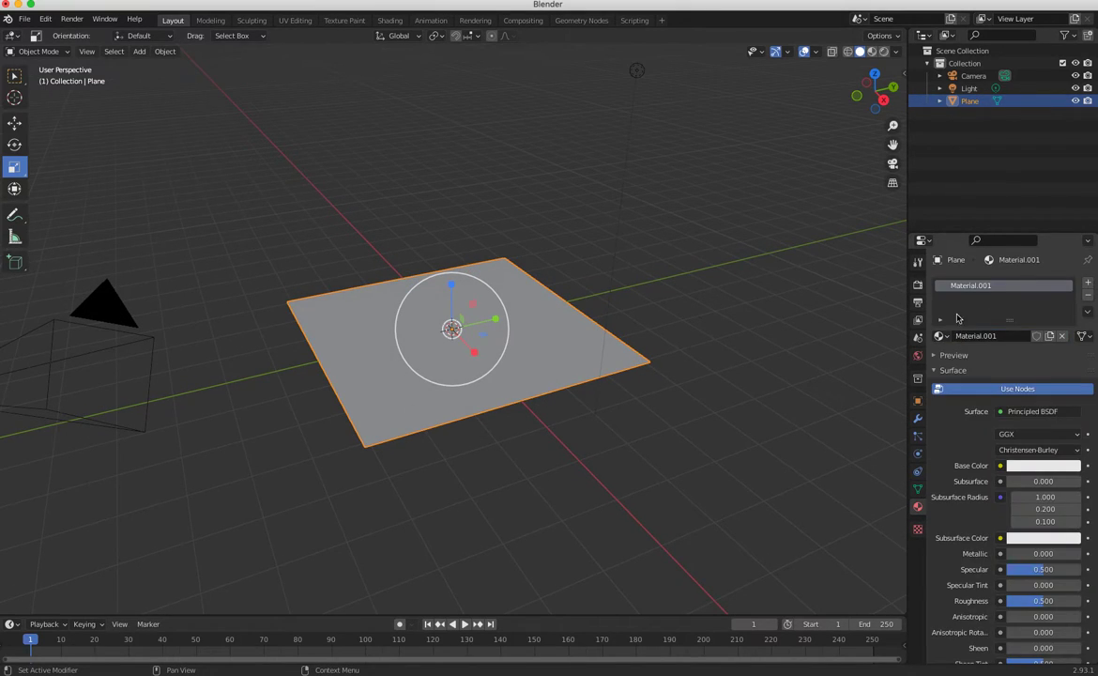
pyautogui.doubleClick(999, 336)
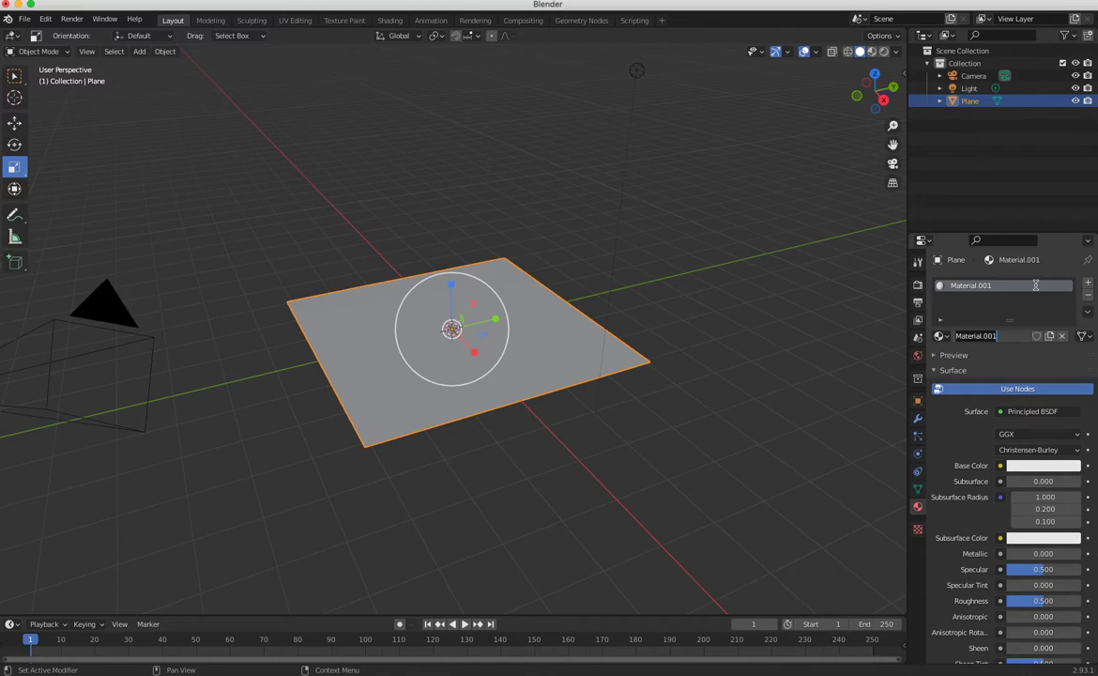
pyautogui.write('StoneTexture')
pyautogui.press('Return')
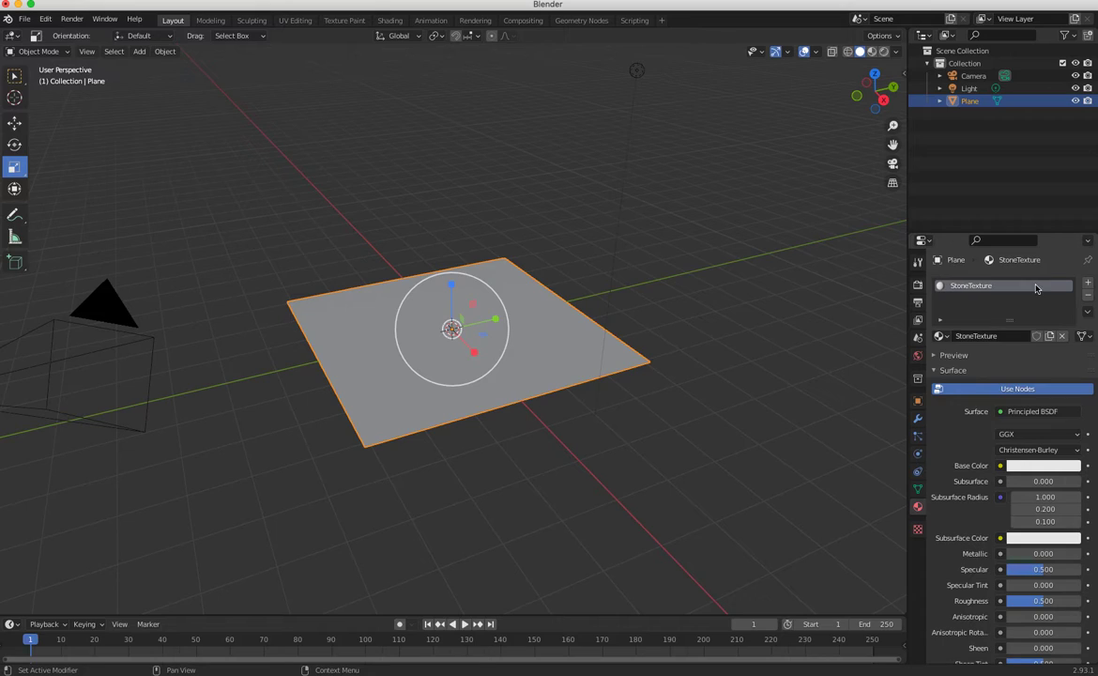
# Rename the plane's material as StoneWall.
pyautogui.click(996, 337)
pyautogui.moveTo(973, 337); pyautogui.dragTo(1023, 335)
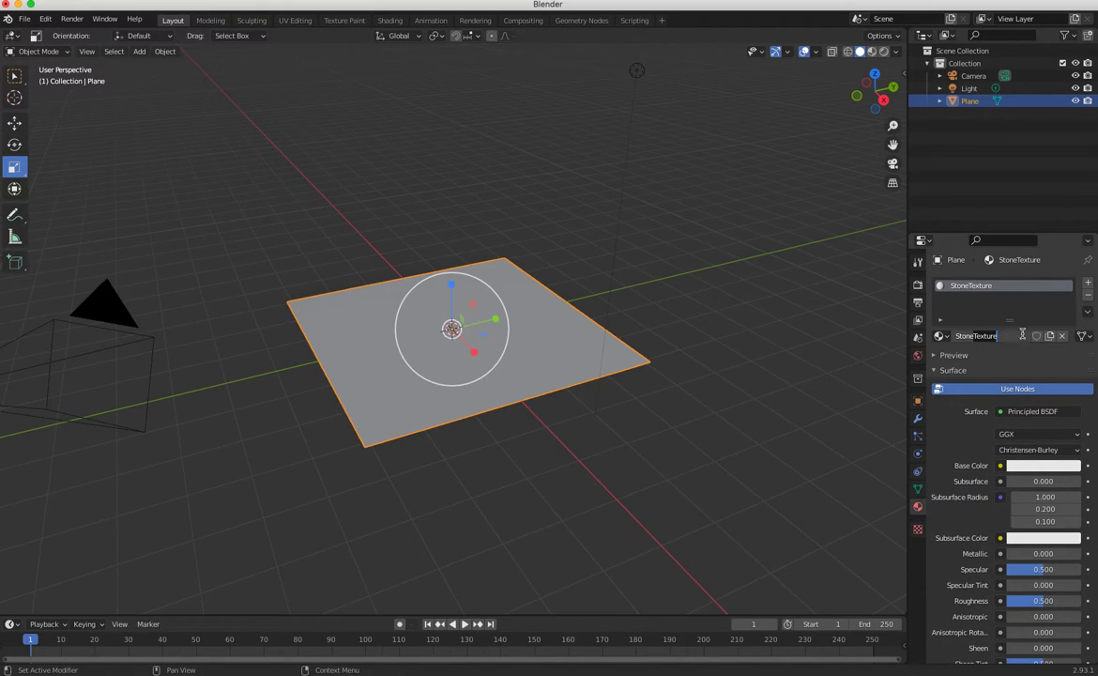
pyautogui.write('Wall')
pyautogui.press('Return')
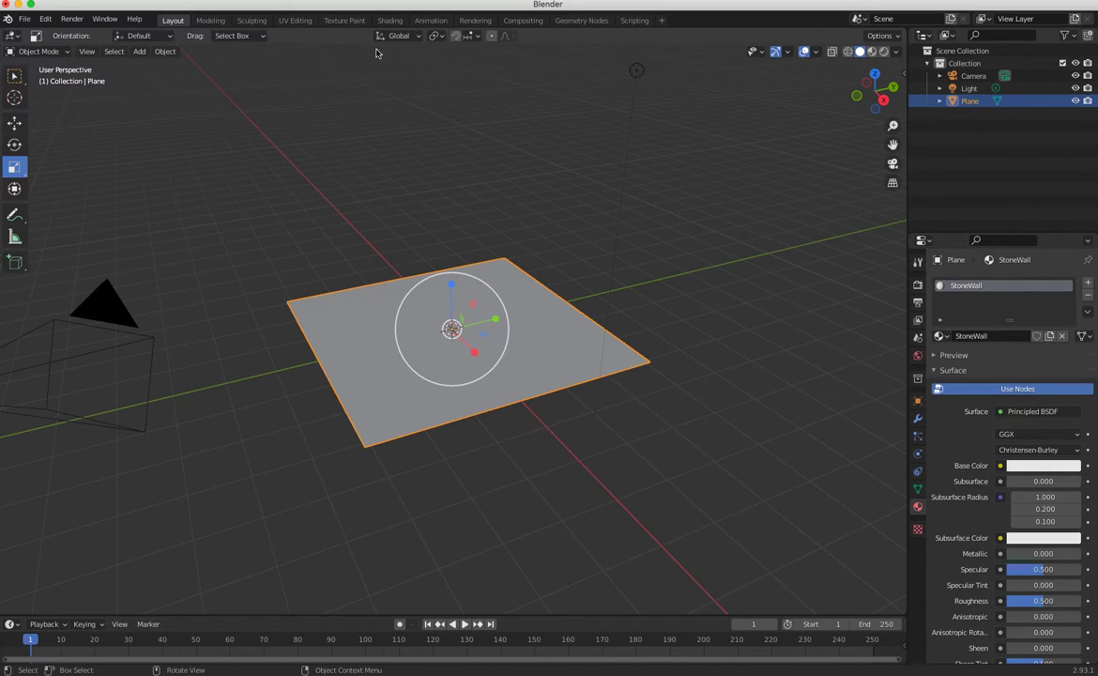
# Select the light above the plane and switch the viewport to rendered shading.
pyautogui.click(637, 81)
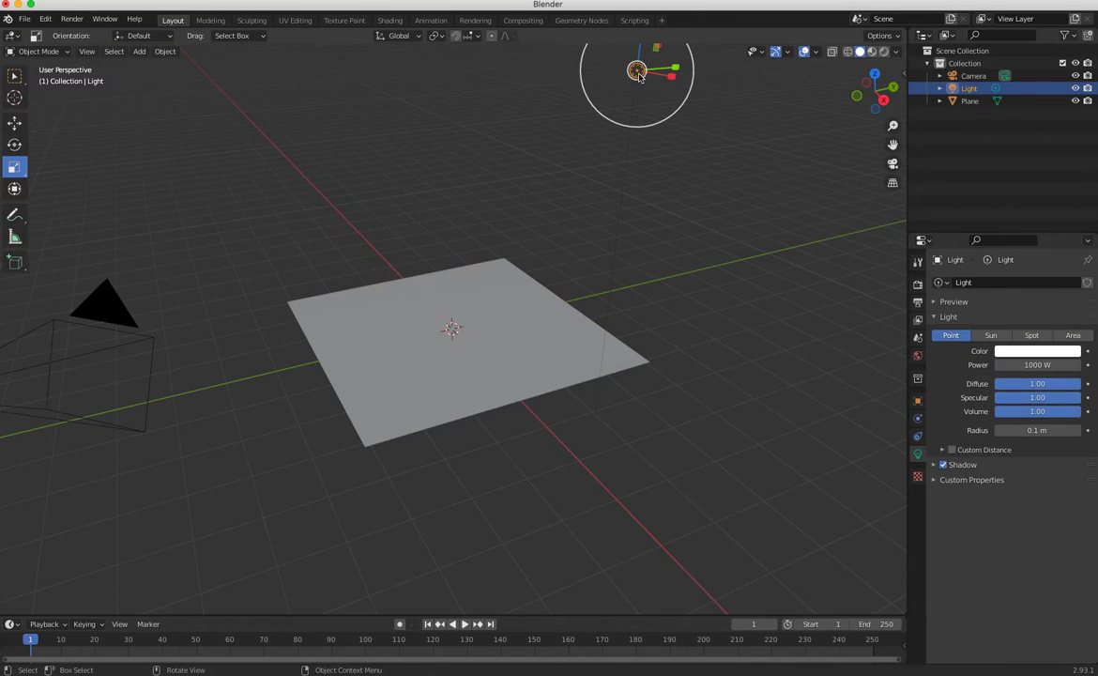
pyautogui.click(883, 53)
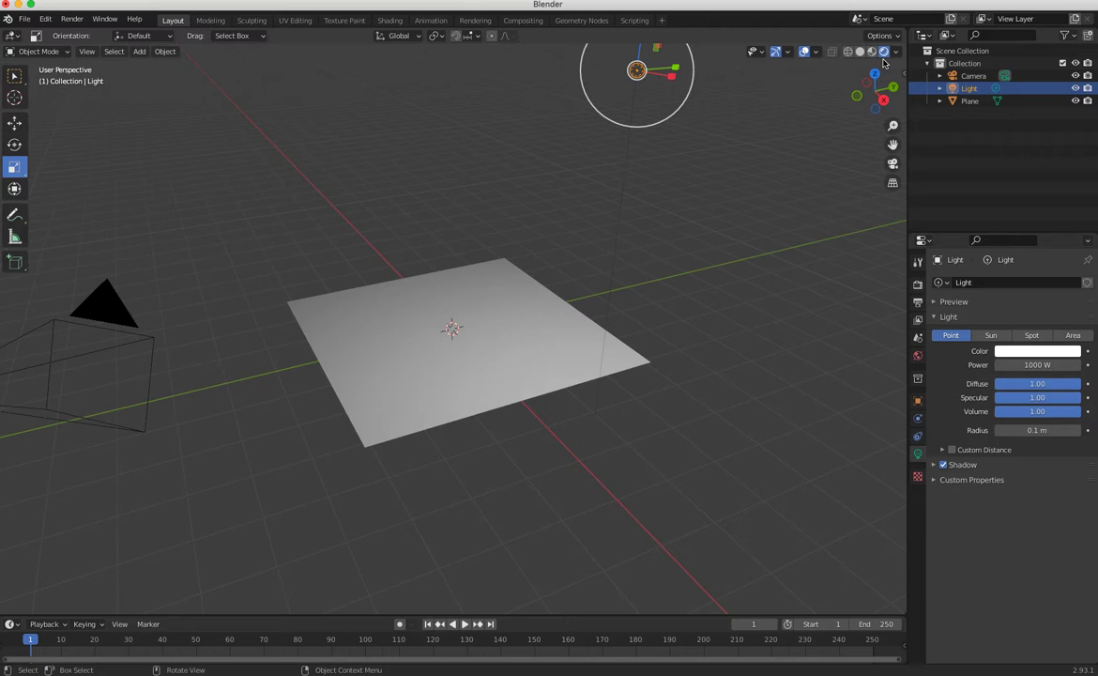
# Move the light across so it sits above the far part of the plane.
pyautogui.moveTo(685, 132); pyautogui.dragTo(750, 198, button='middle')
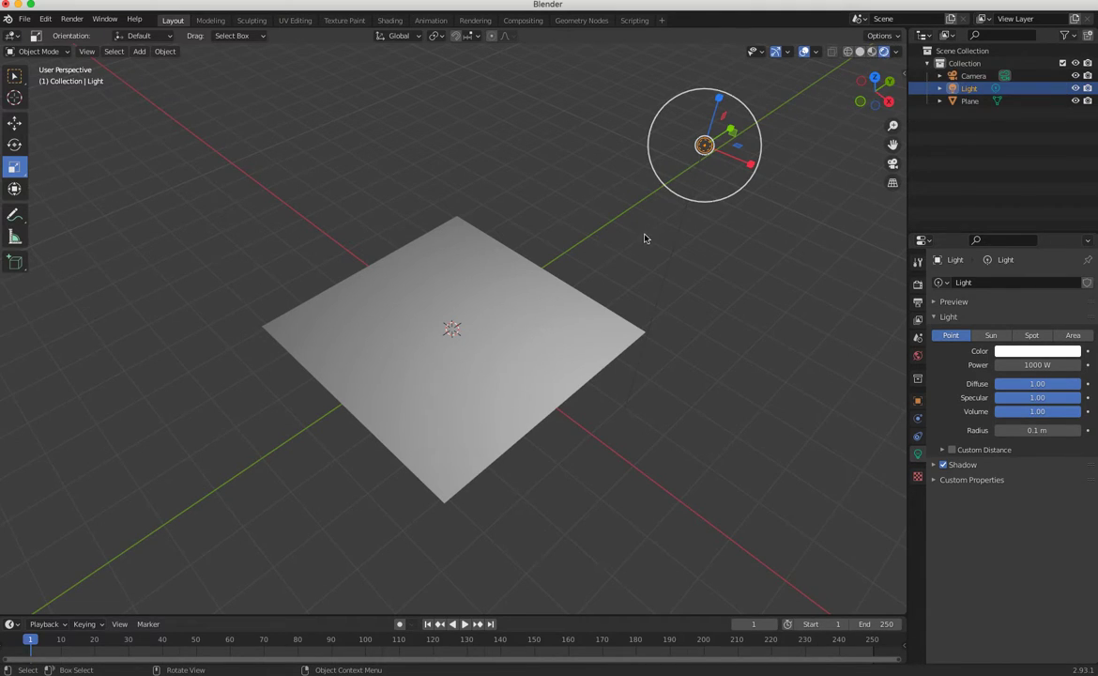
pyautogui.press('g')
pyautogui.moveTo(703, 147); pyautogui.dragTo(509, 147)
pyautogui.moveTo(674, 235); pyautogui.dragTo(652, 237, button='middle')
pyautogui.scroll(2, 544, 228)
pyautogui.scroll(-2, 581, 288)
pyautogui.moveTo(581, 288); pyautogui.dragTo(619, 300, button='middle')
# Change the light to an Area light with a Square shape and a size of about 0.432 m.
pyautogui.click(1072, 336)
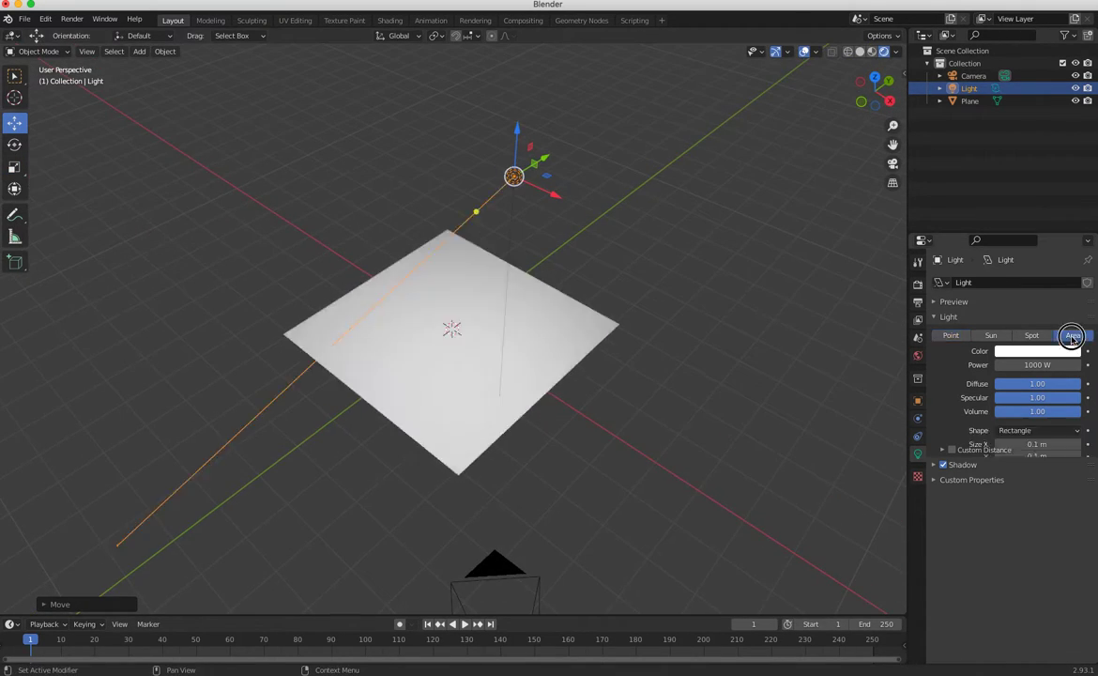
pyautogui.scroll(4, 456, 164)
pyautogui.scroll(-2, 446, 157)
pyautogui.keyDown('shift'); pyautogui.moveTo(453, 190); pyautogui.dragTo(410, 298, button='middle'); pyautogui.keyUp('shift')
pyautogui.scroll(3, 436, 211)
pyautogui.scroll(-1, 495, 200)
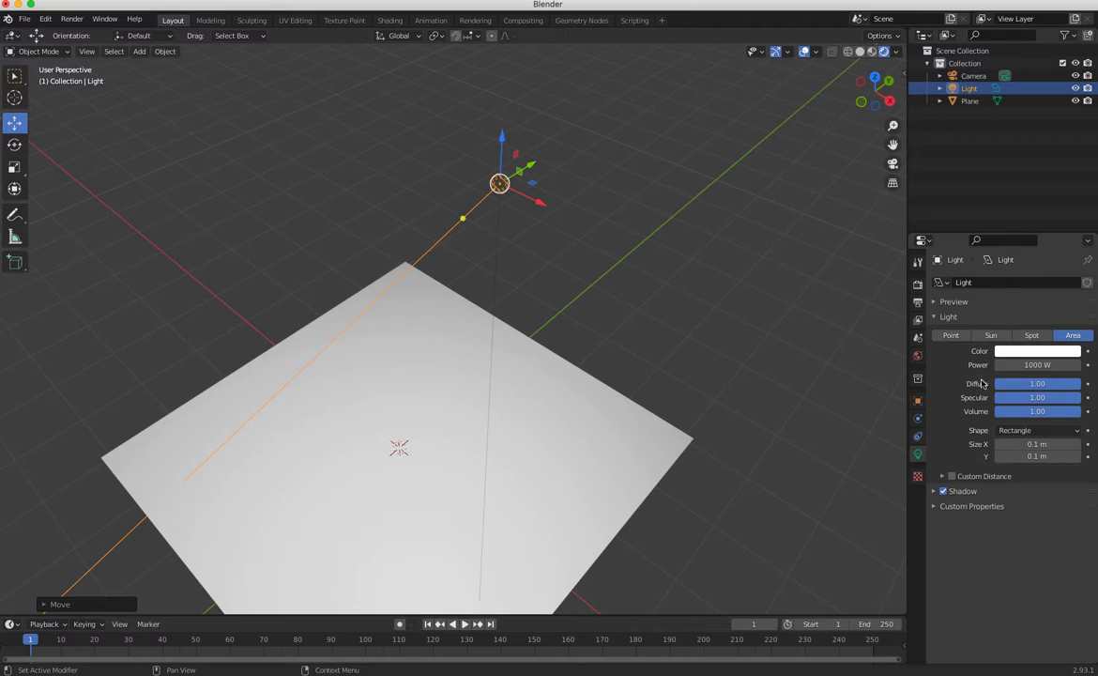
pyautogui.click(1013, 430)
pyautogui.click(1019, 446)
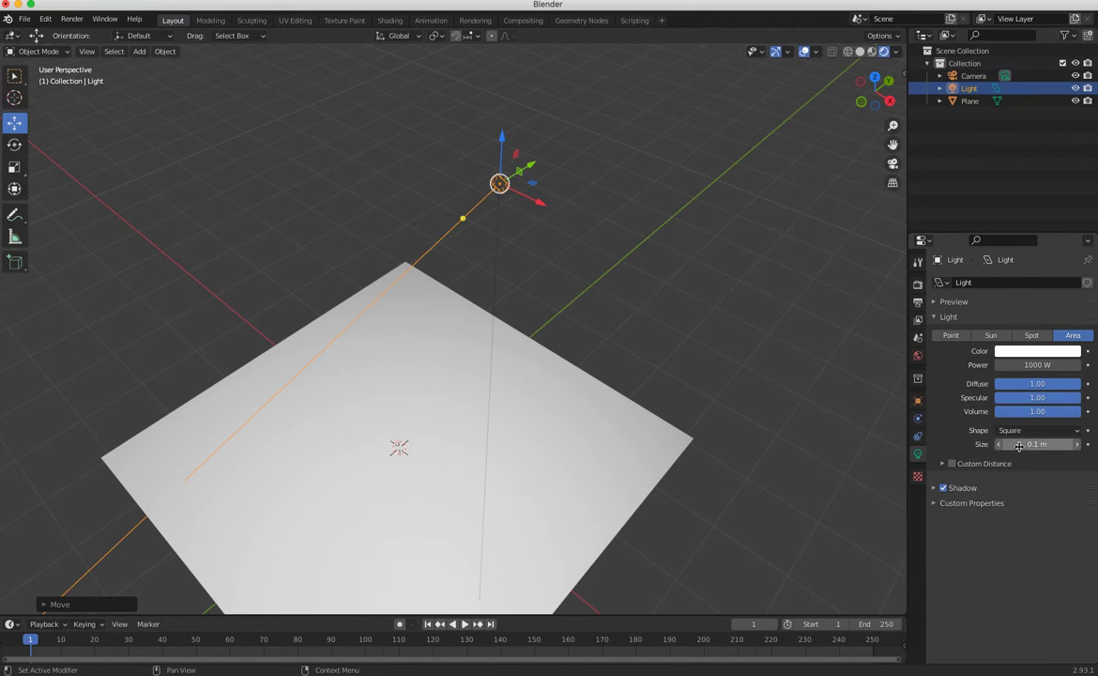
pyautogui.moveTo(499, 185); pyautogui.dragTo(551, 297)
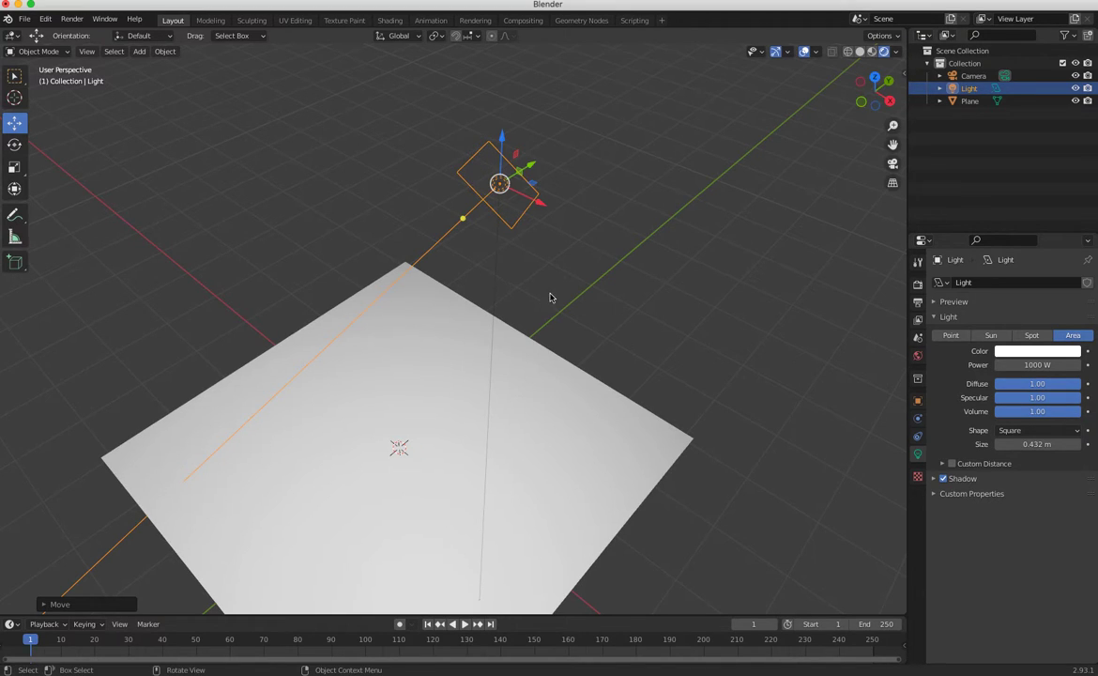
# Aim the area light down at the plane and lower it closer to the surface, keeping rendered shading.
pyautogui.moveTo(464, 217); pyautogui.dragTo(490, 239)
pyautogui.click(872, 52)
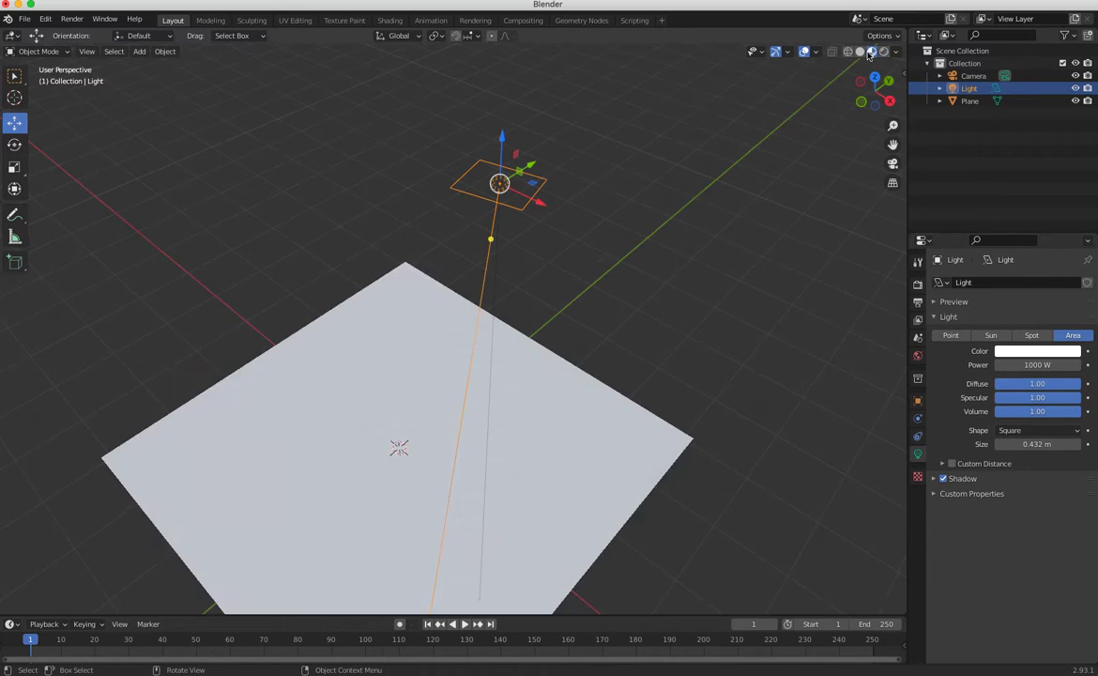
pyautogui.moveTo(544, 338)
pyautogui.mouseDown(button='middle')
pyautogui.moveTo(650, 413)
pyautogui.moveTo(574, 223)
pyautogui.mouseUp(button='middle')
pyautogui.scroll(-3, 648, 414)
pyautogui.moveTo(552, 141)
pyautogui.mouseDown()
pyautogui.moveTo(507, 263)
pyautogui.moveTo(542, 328)
pyautogui.moveTo(528, 404)
pyautogui.moveTo(534, 240)
pyautogui.moveTo(515, 418)
pyautogui.moveTo(535, 282)
pyautogui.mouseUp()
pyautogui.press('z')
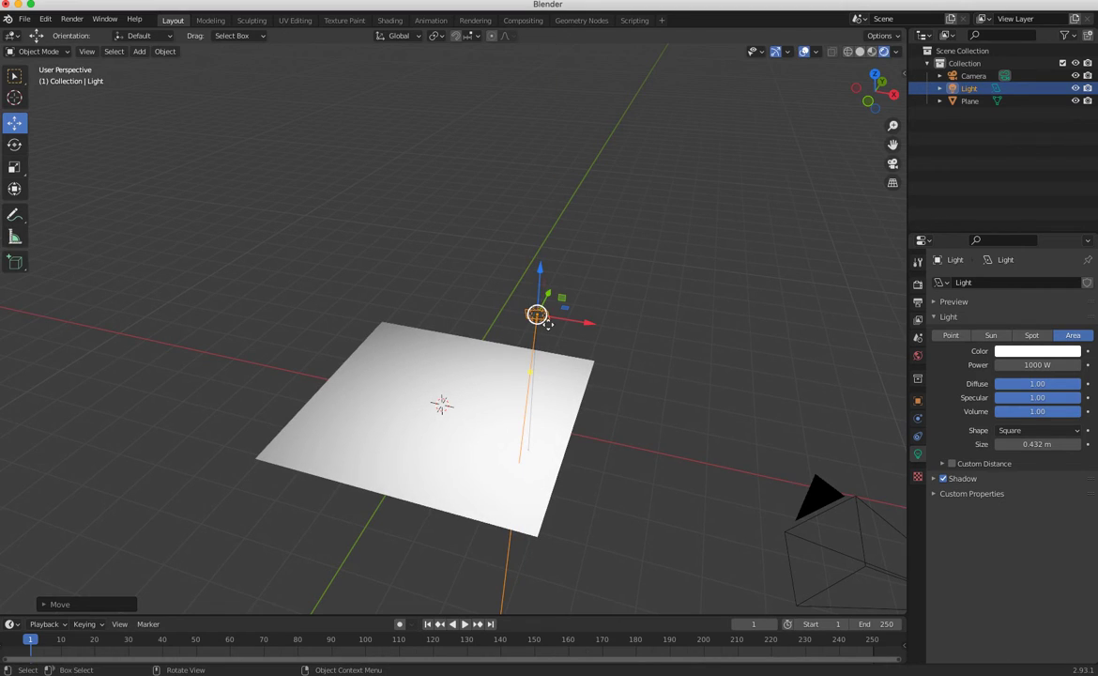
# Set the area light's power to 300 W after trying 500 W.
pyautogui.click(1050, 365)
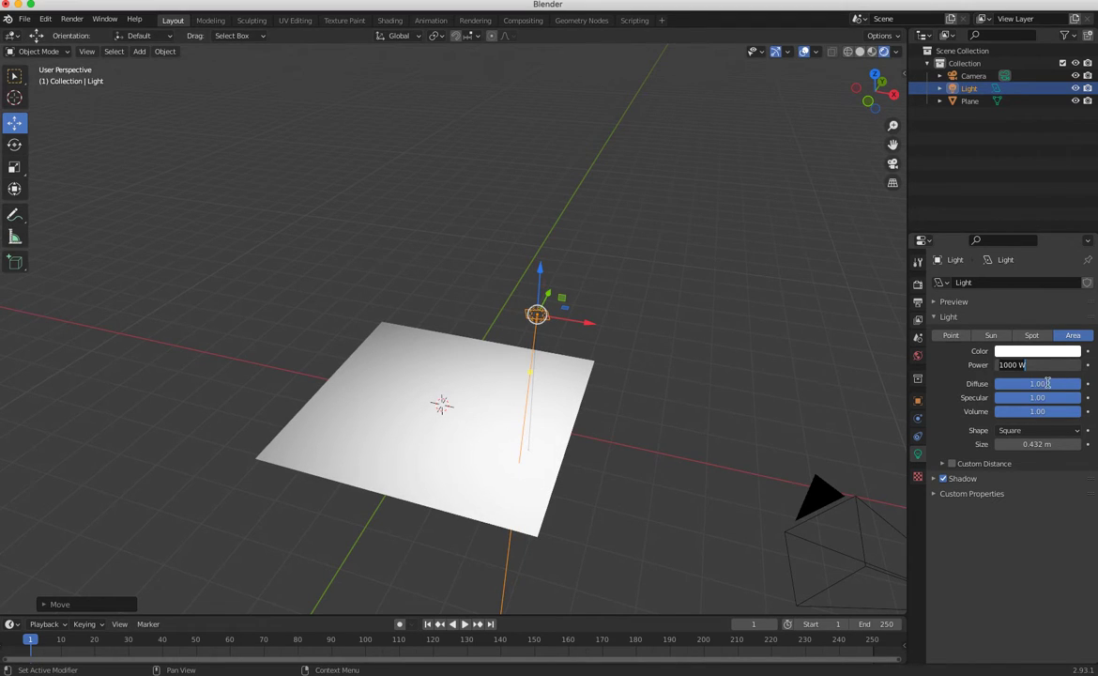
pyautogui.write('500')
pyautogui.press('Return')
pyautogui.click(1039, 364)
pyautogui.write('300')
pyautogui.press('Return')
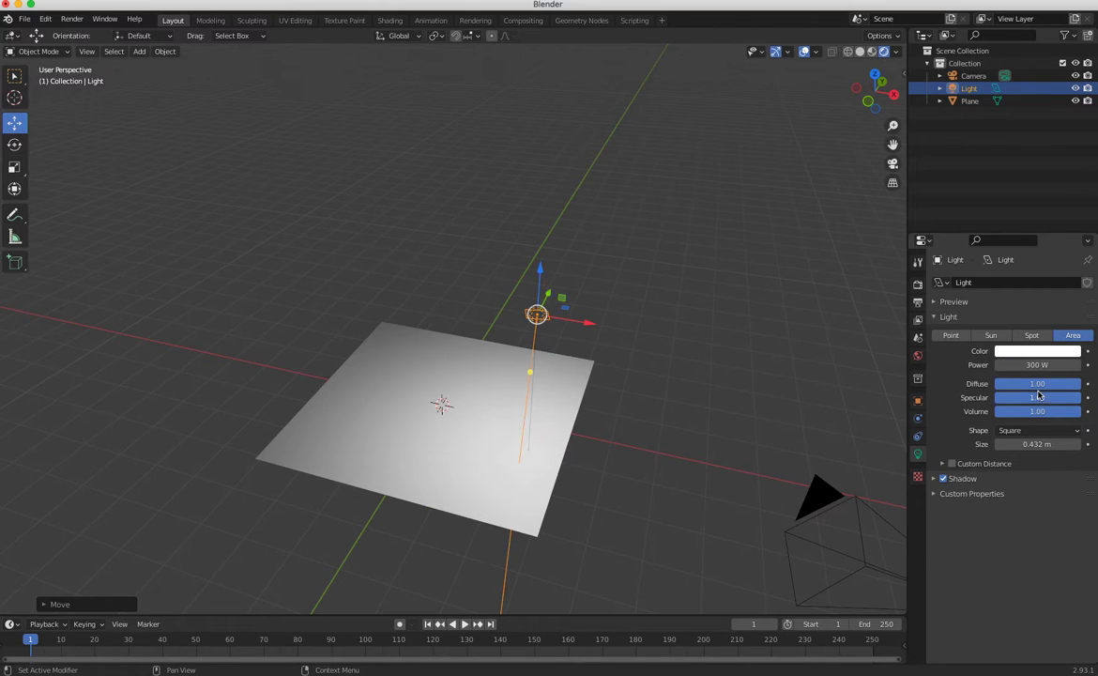
# Raise the area light well above the plane along Z and aim it toward the plane's centre.
pyautogui.moveTo(536, 315)
pyautogui.mouseDown()
pyautogui.moveTo(569, 392)
pyautogui.moveTo(466, 335)
pyautogui.moveTo(505, 348)
pyautogui.moveTo(511, 371)
pyautogui.mouseUp()
pyautogui.moveTo(511, 371); pyautogui.dragTo(587, 387, button='middle')
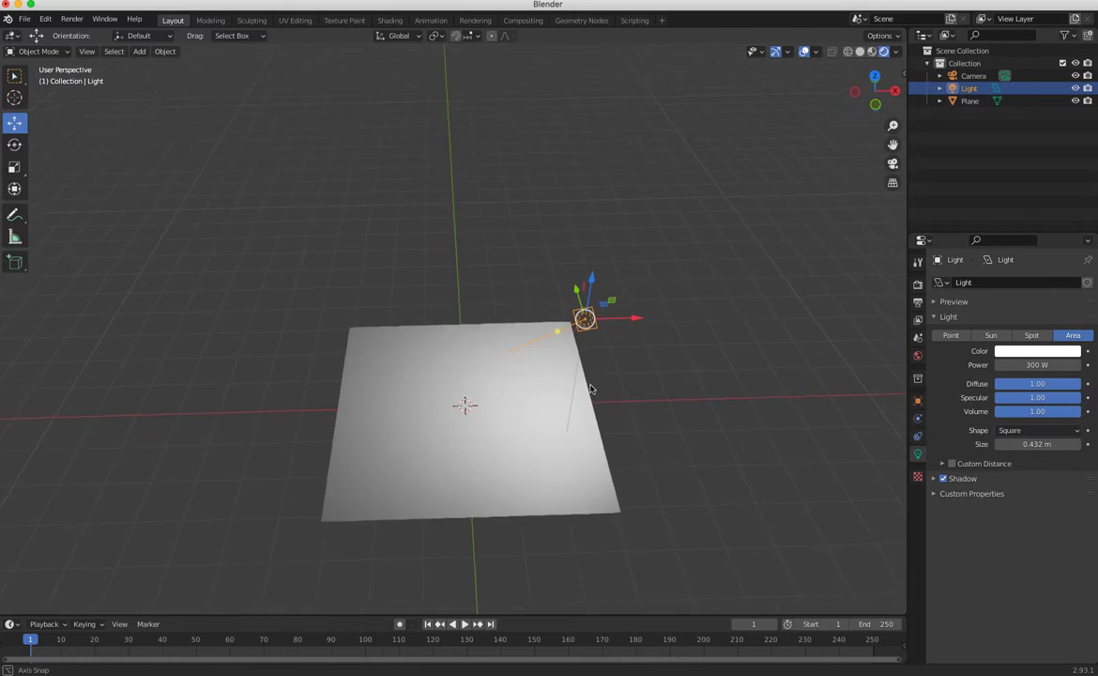
pyautogui.press('g')
pyautogui.press('z')
pyautogui.click(588, 194)
pyautogui.moveTo(569, 251)
pyautogui.mouseDown()
pyautogui.moveTo(583, 285)
pyautogui.moveTo(568, 275)
pyautogui.mouseUp()
pyautogui.moveTo(568, 275); pyautogui.dragTo(500, 237, button='middle')
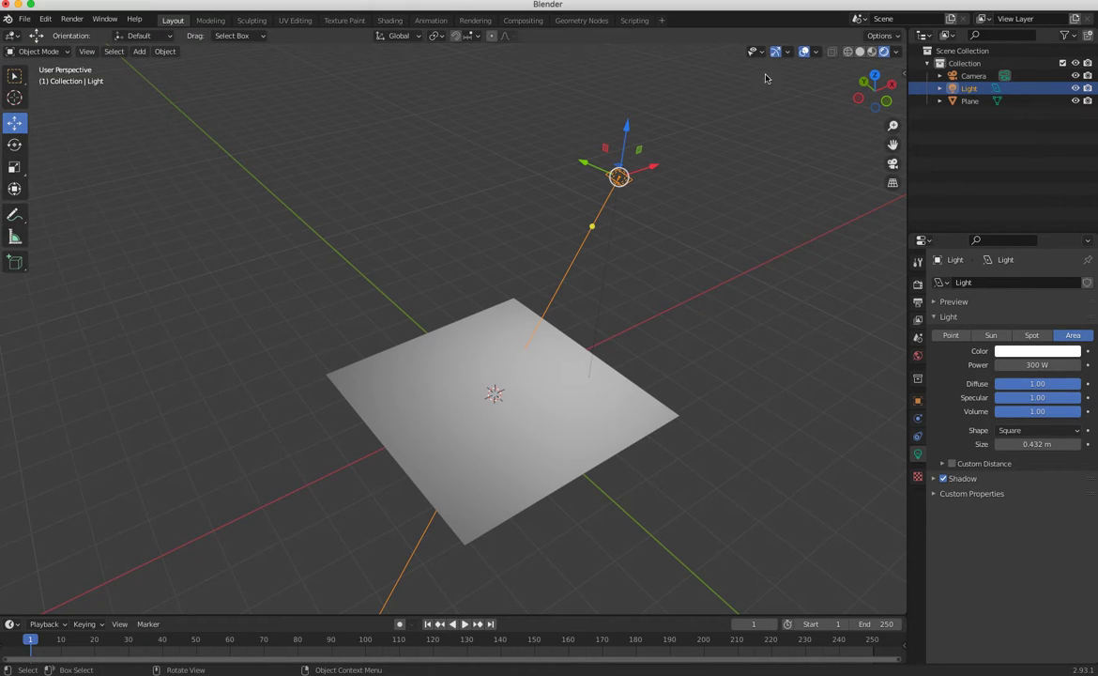
# Switch to the Shading workspace, select the plane and enlarge the node editor around its StoneWall nodes.
pyautogui.click(389, 19)
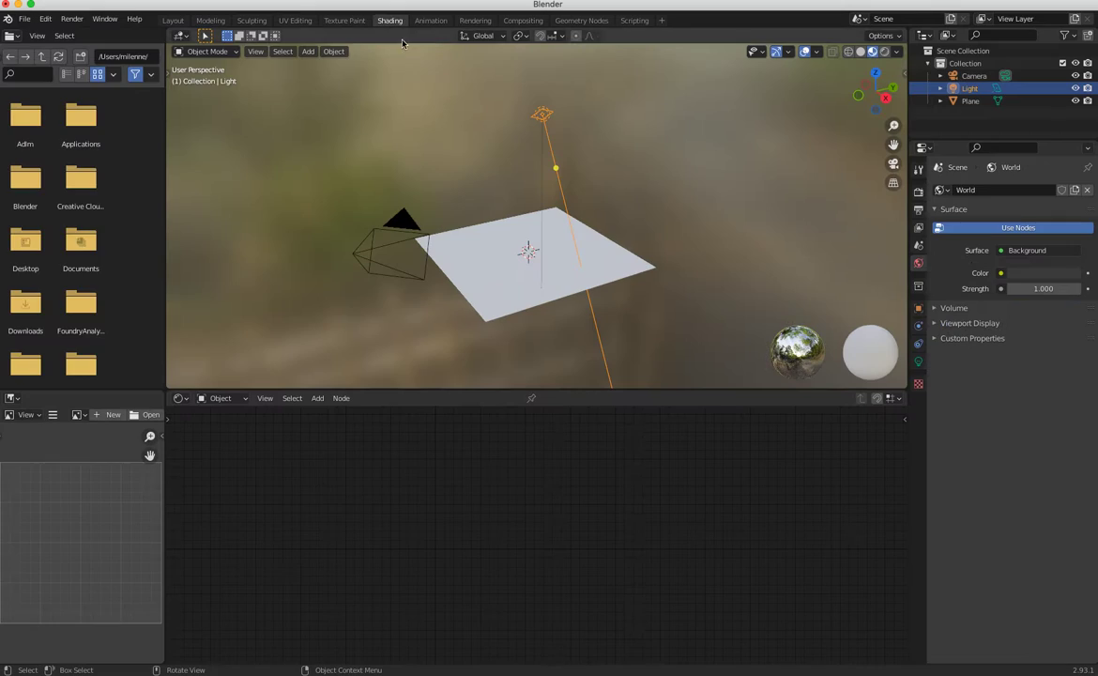
pyautogui.click(526, 295)
pyautogui.moveTo(598, 420); pyautogui.dragTo(714, 439)
pyautogui.moveTo(642, 390); pyautogui.dragTo(573, 338)
pyautogui.moveTo(664, 341); pyautogui.dragTo(752, 379)
pyautogui.click(590, 363)
pyautogui.moveTo(598, 358); pyautogui.dragTo(580, 353)
# Add an Image Texture node and place it to the left of the Principled BSDF.
pyautogui.click(317, 300)
pyautogui.click(326, 314)
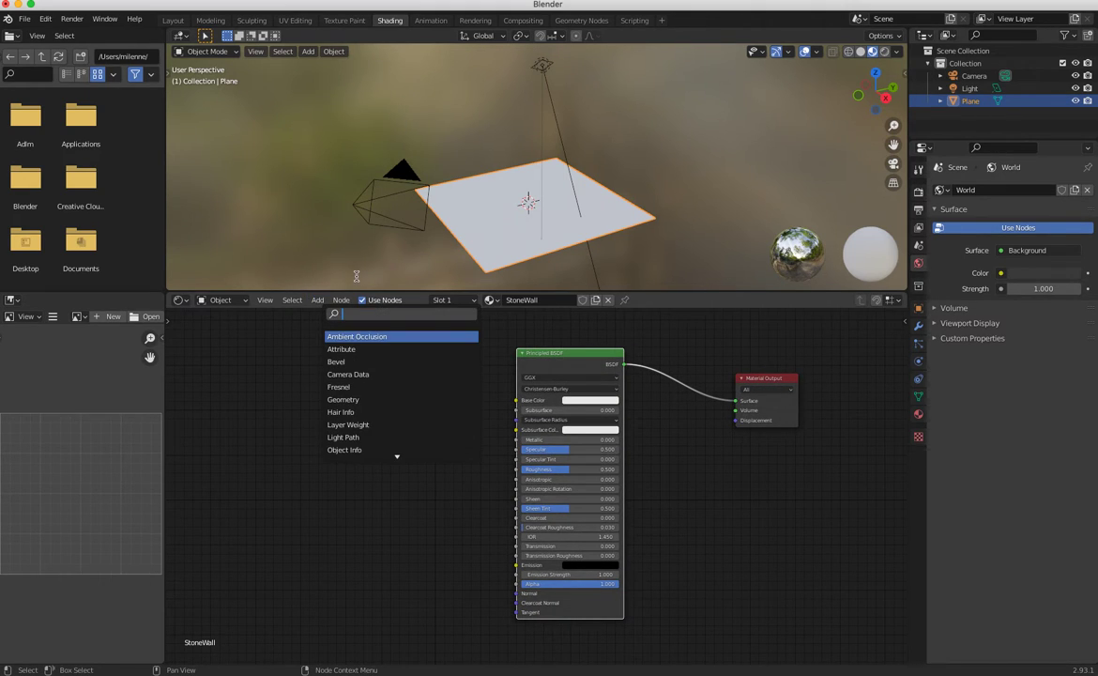
pyautogui.write('imag')
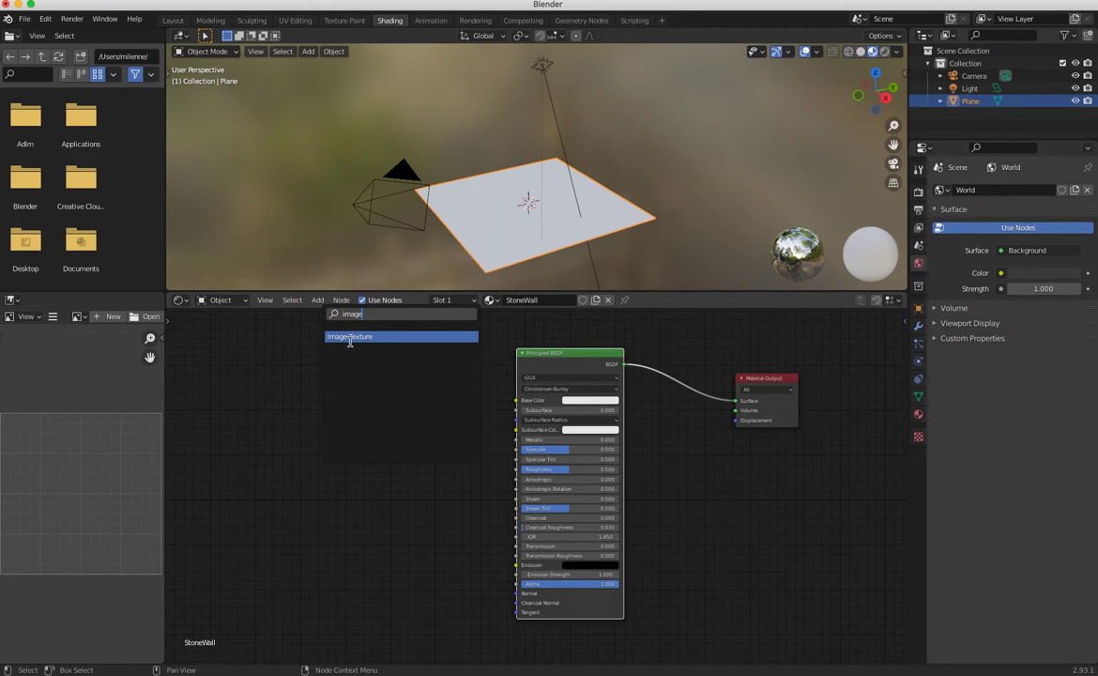
pyautogui.write('e')
pyautogui.click(349, 336)
pyautogui.click(324, 381)
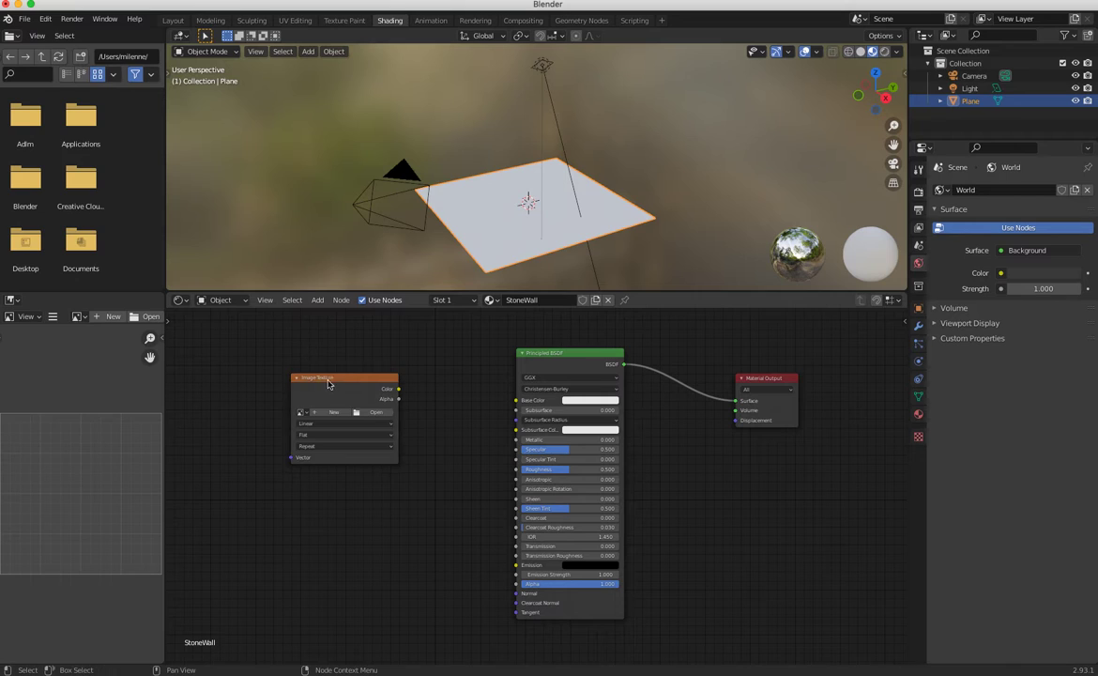
pyautogui.moveTo(329, 382); pyautogui.dragTo(322, 366)
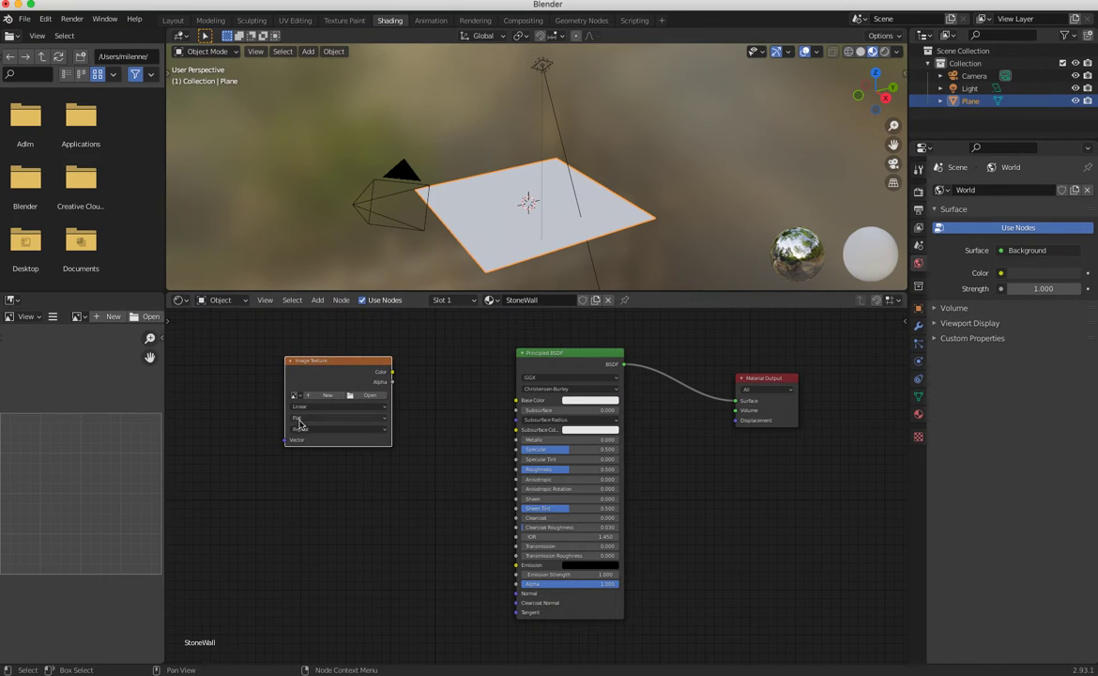
# Duplicate the Image Texture node three times, placing two copies below it and one beside them.
pyautogui.hotkey('shift', 'd')
pyautogui.click(305, 563)
pyautogui.hotkey('shift', 'd')
pyautogui.click(307, 662)
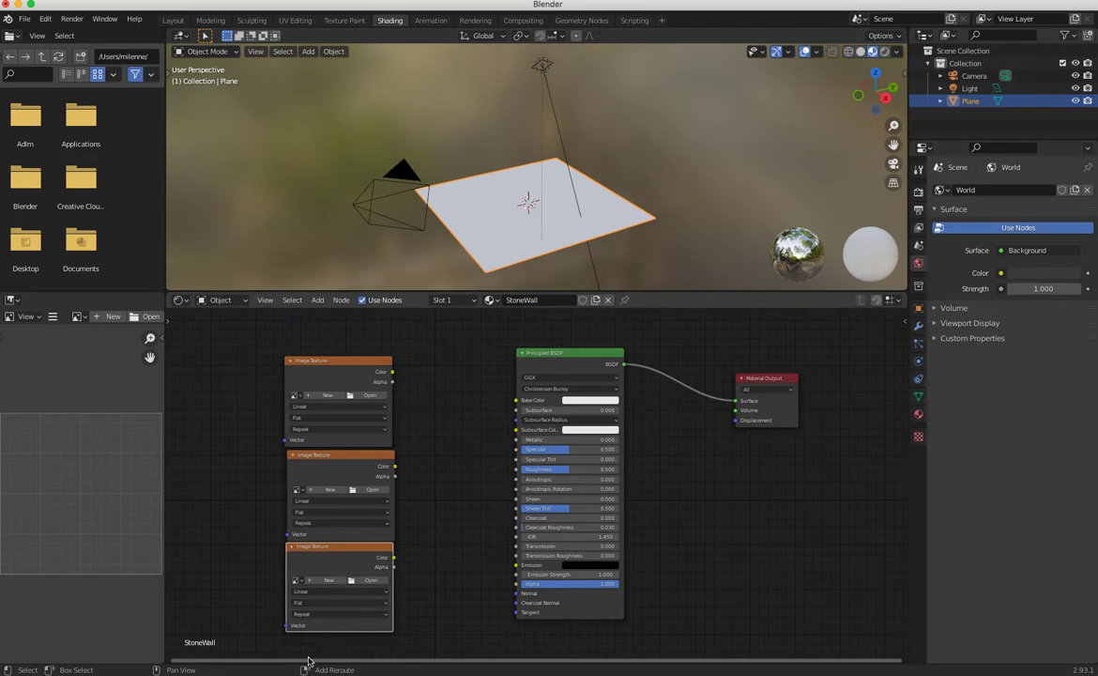
pyautogui.hotkey('shift', 'd')
pyautogui.click(395, 544)
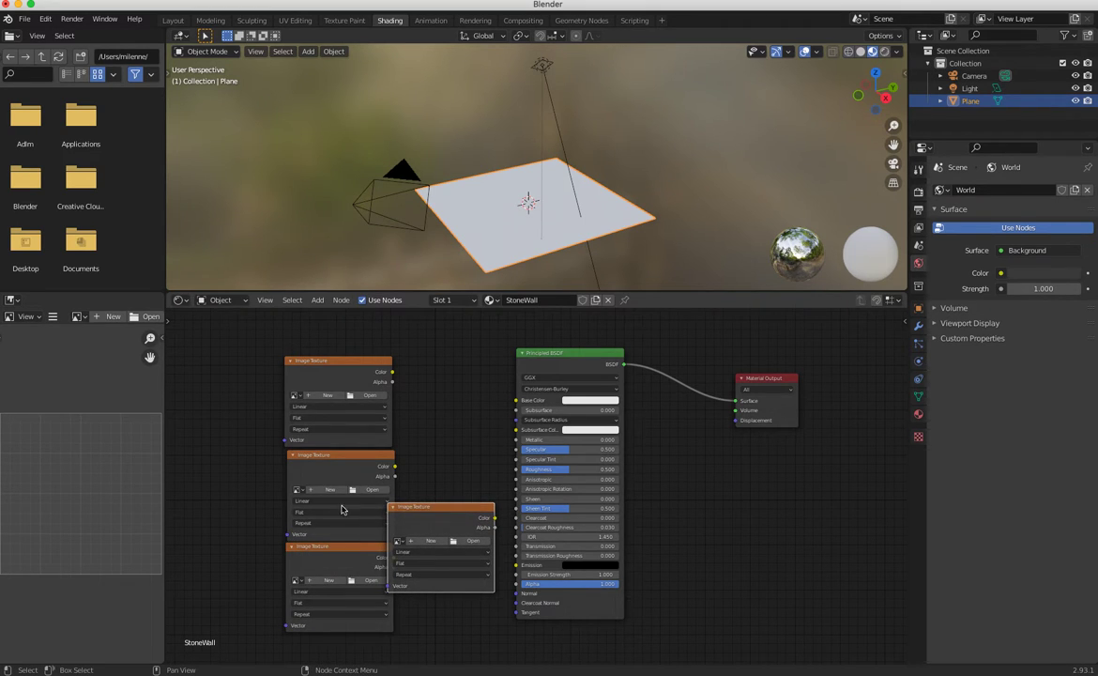
# Arrange the four Image Texture nodes in a spaced column to the left of the Principled BSDF.
pyautogui.scroll(-2, 368, 522)
pyautogui.moveTo(437, 460); pyautogui.dragTo(386, 589)
pyautogui.moveTo(385, 467); pyautogui.dragTo(394, 507)
pyautogui.moveTo(435, 560); pyautogui.dragTo(419, 573)
pyautogui.moveTo(381, 410); pyautogui.dragTo(381, 441)
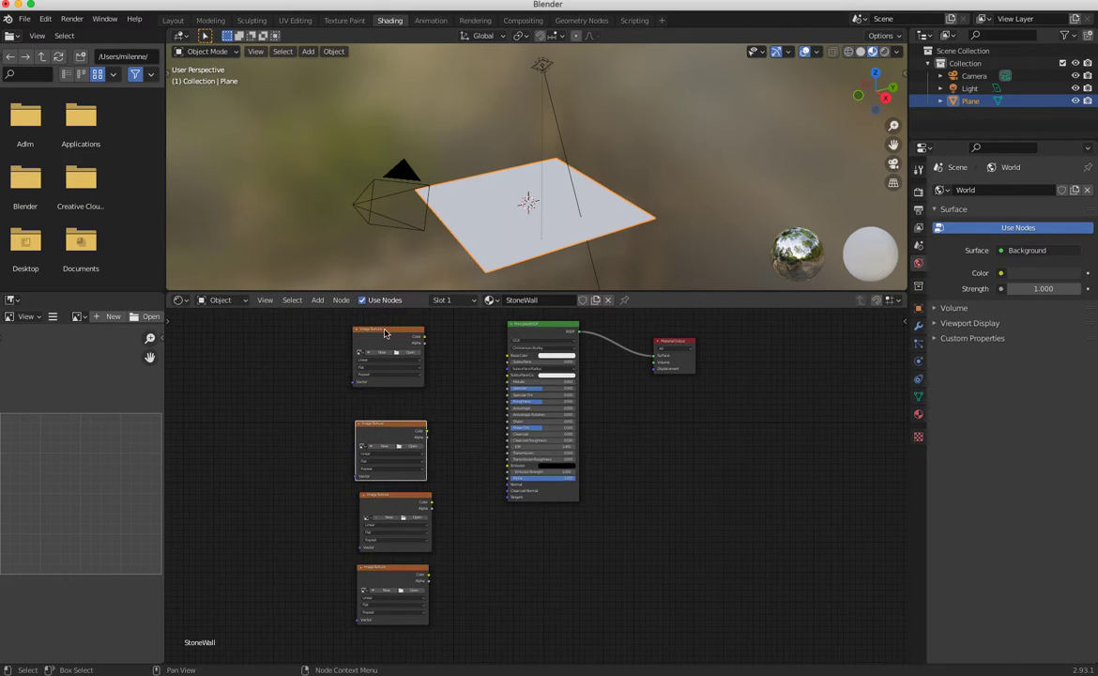
pyautogui.moveTo(386, 334); pyautogui.dragTo(393, 363)
# Add two more Image Texture duplicates, one left of the column and one below and right of the Principled BSDF.
pyautogui.hotkey('shift', 'd')
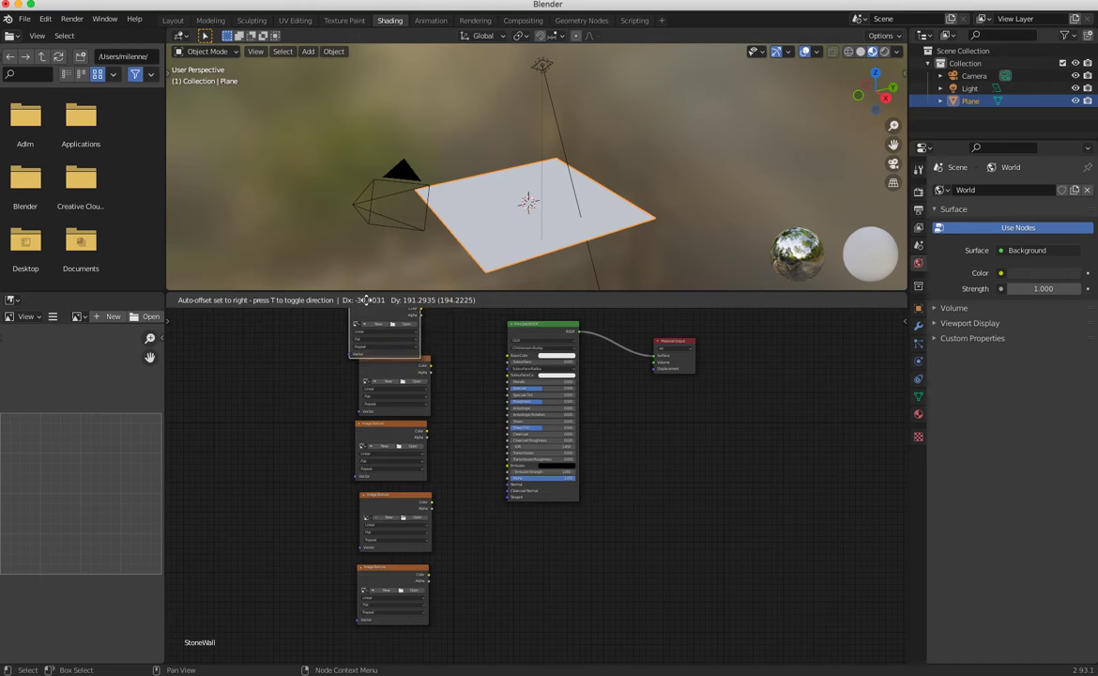
pyautogui.click(291, 315)
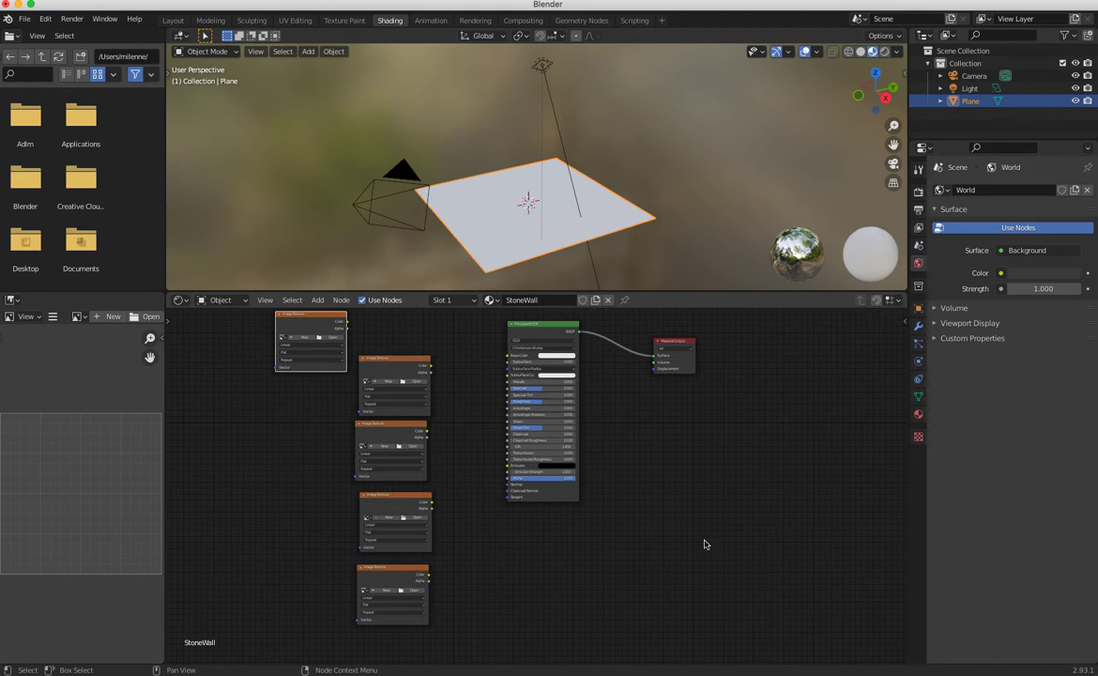
pyautogui.hotkey('shift', 'd')
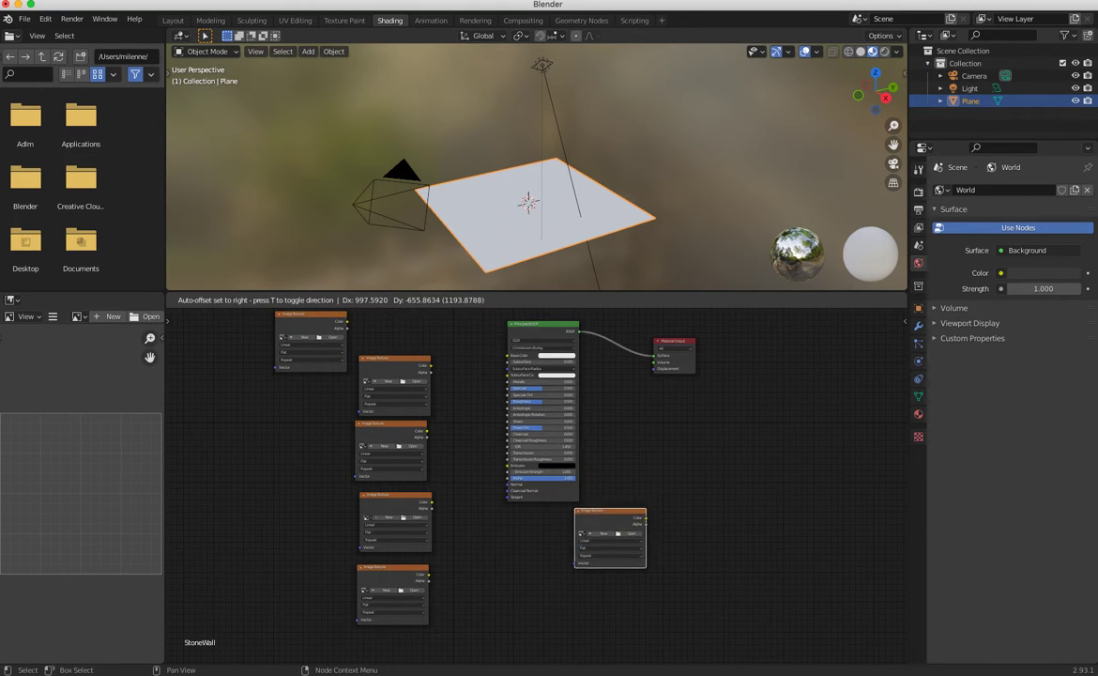
pyautogui.press('super+Tab')
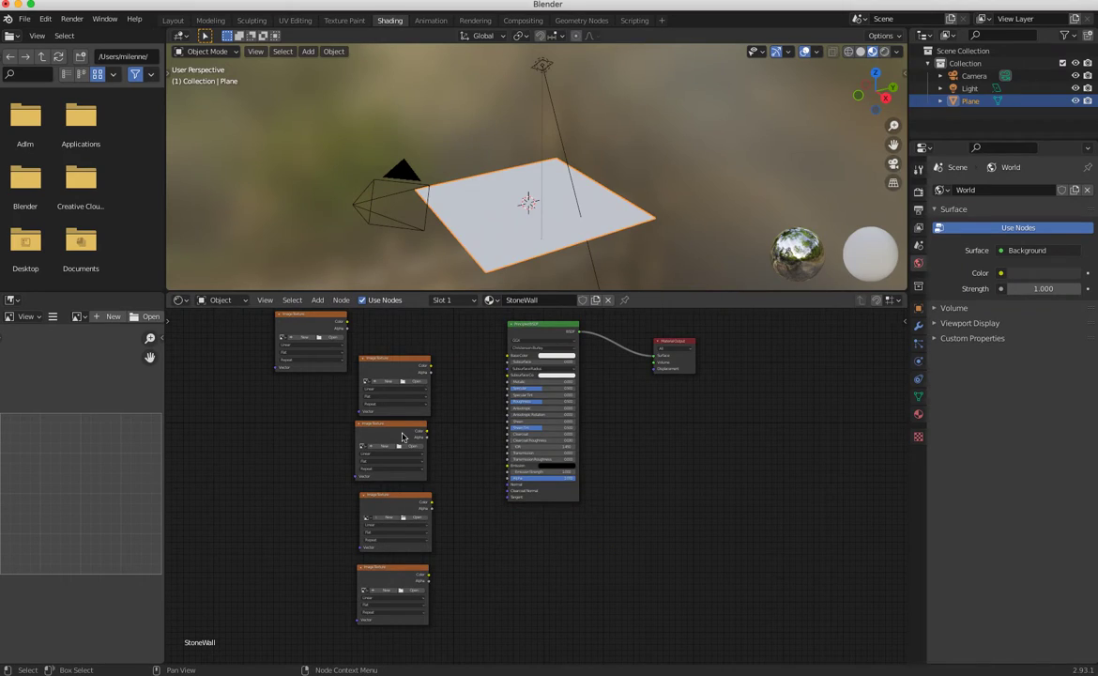
pyautogui.moveTo(310, 319); pyautogui.dragTo(279, 371)
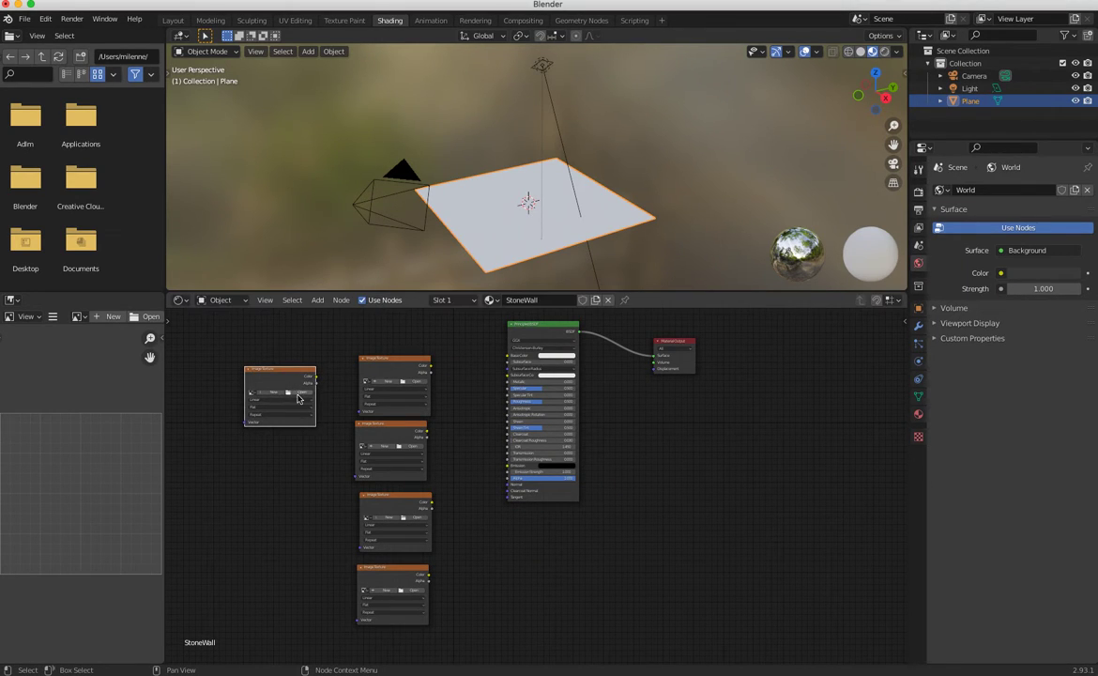
pyautogui.hotkey('shift', 'd')
pyautogui.click(716, 605)
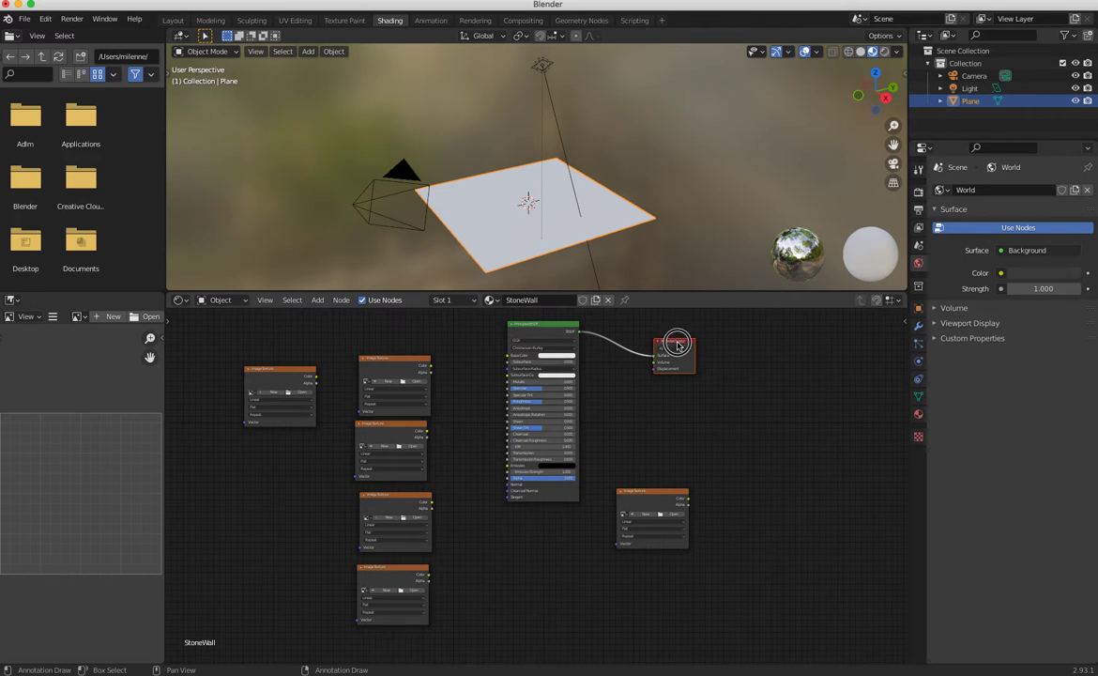
# Move the Material Output farther from the Principled BSDF and place the leftmost Image Texture node above the column.
pyautogui.moveTo(674, 356); pyautogui.dragTo(744, 422)
pyautogui.moveTo(674, 490); pyautogui.dragTo(699, 492)
pyautogui.scroll(4, 446, 447)
pyautogui.moveTo(341, 382); pyautogui.dragTo(492, 510, button='middle')
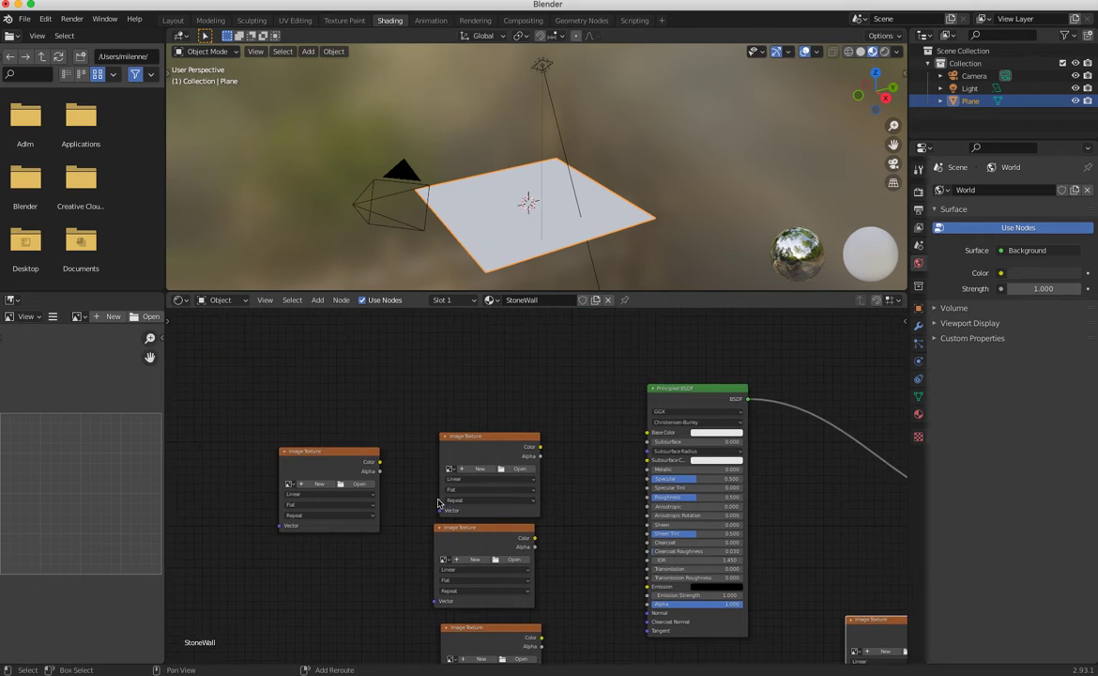
pyautogui.moveTo(338, 453); pyautogui.dragTo(492, 321)
# Load TexturesCom_Brick_StoneCladding6_1K_albedo.tif from the PBRTexturing folder into the second Image Texture node and shift that node left.
pyautogui.scroll(4, 336, 365)
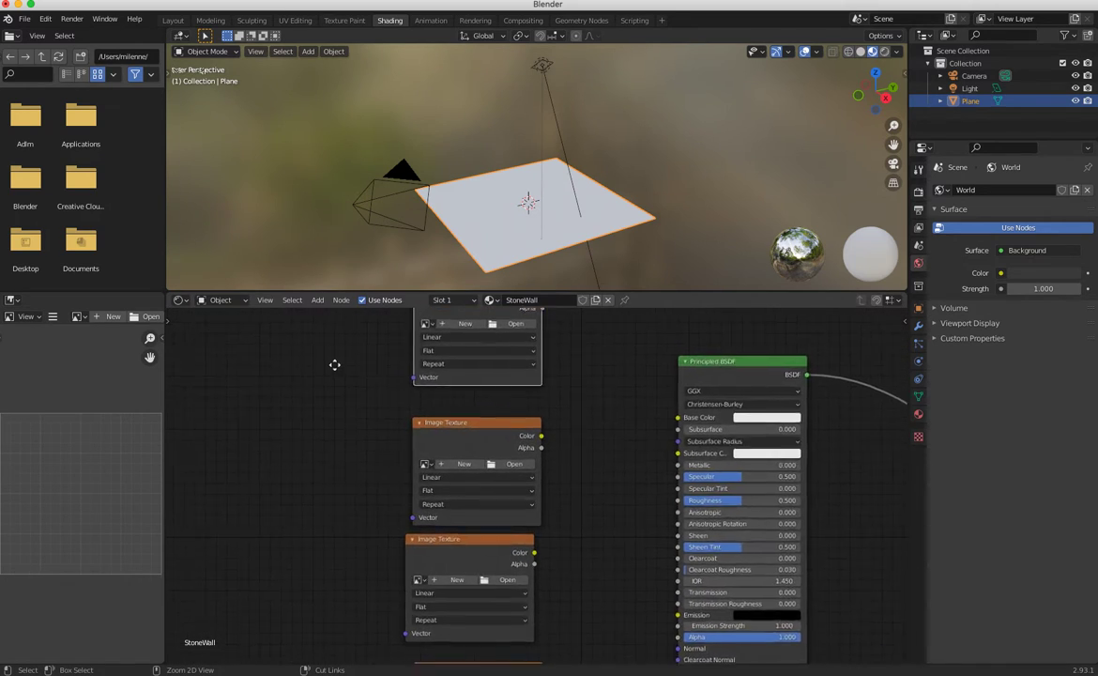
pyautogui.moveTo(421, 395); pyautogui.dragTo(445, 413, button='middle')
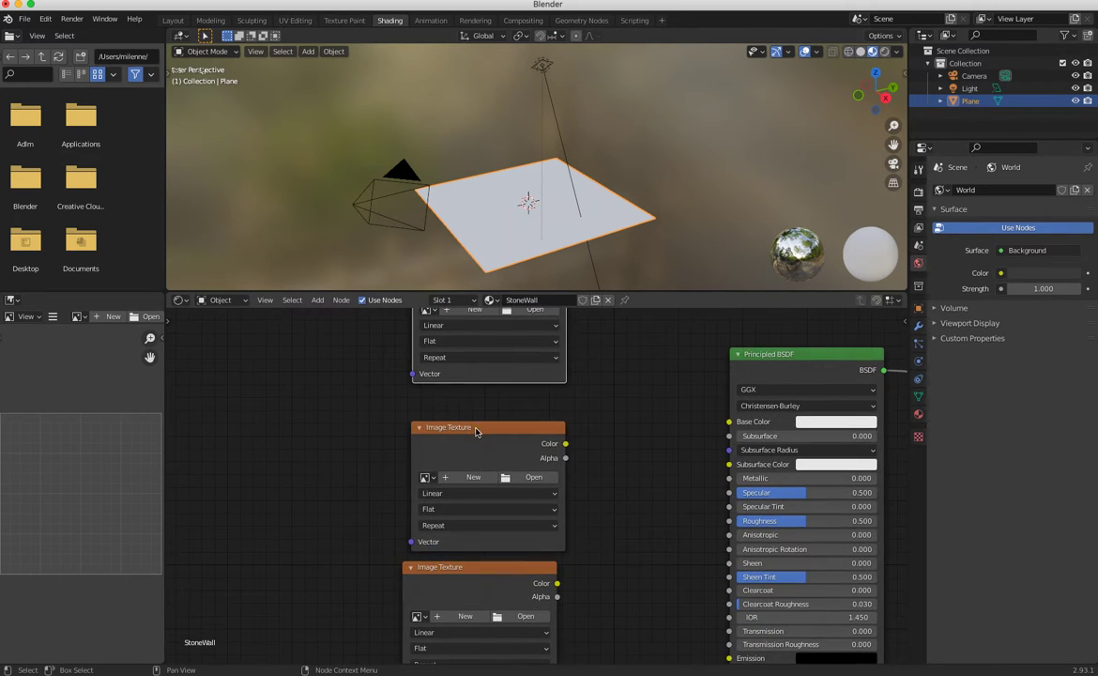
pyautogui.moveTo(478, 430); pyautogui.dragTo(446, 414)
pyautogui.click(483, 459)
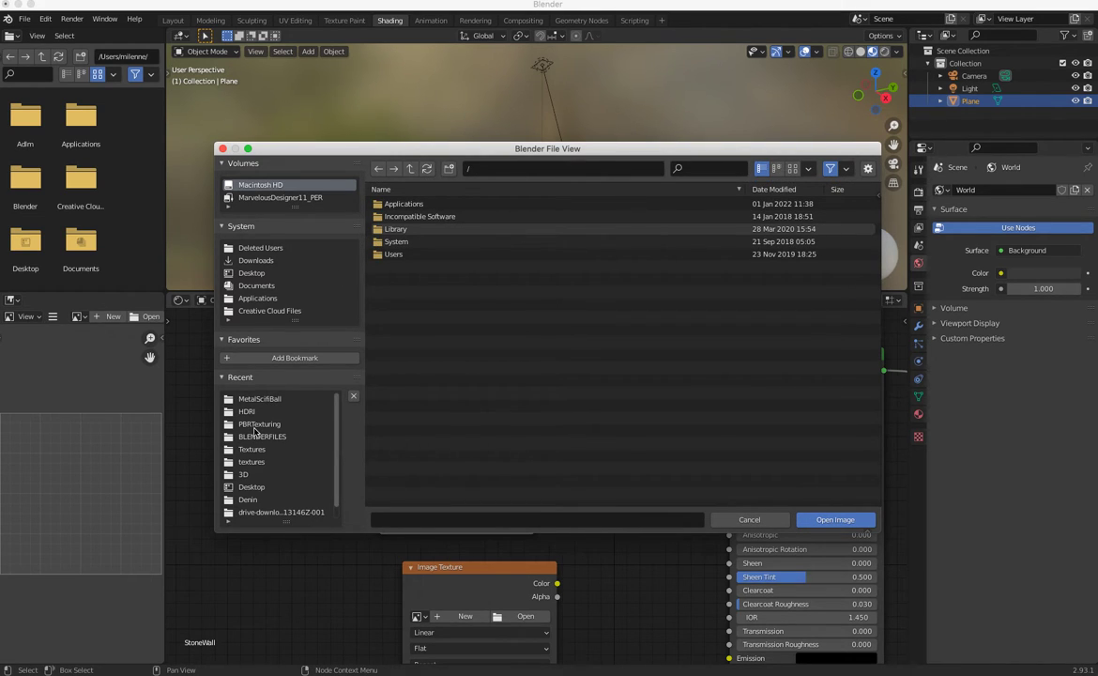
pyautogui.click(255, 424)
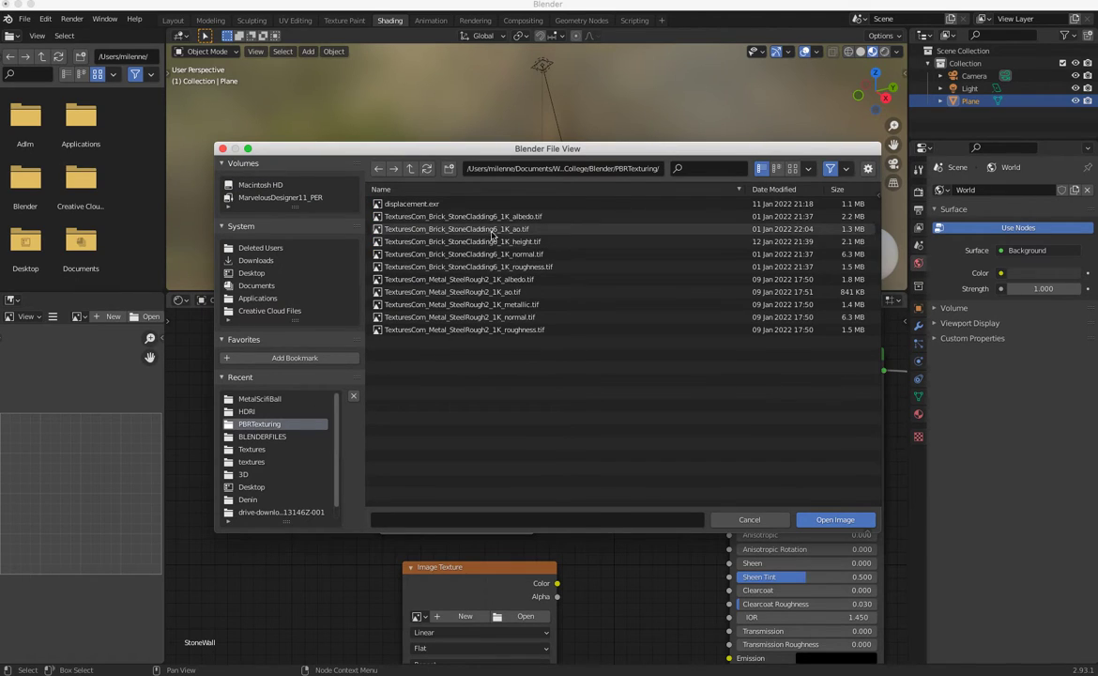
pyautogui.click(460, 216)
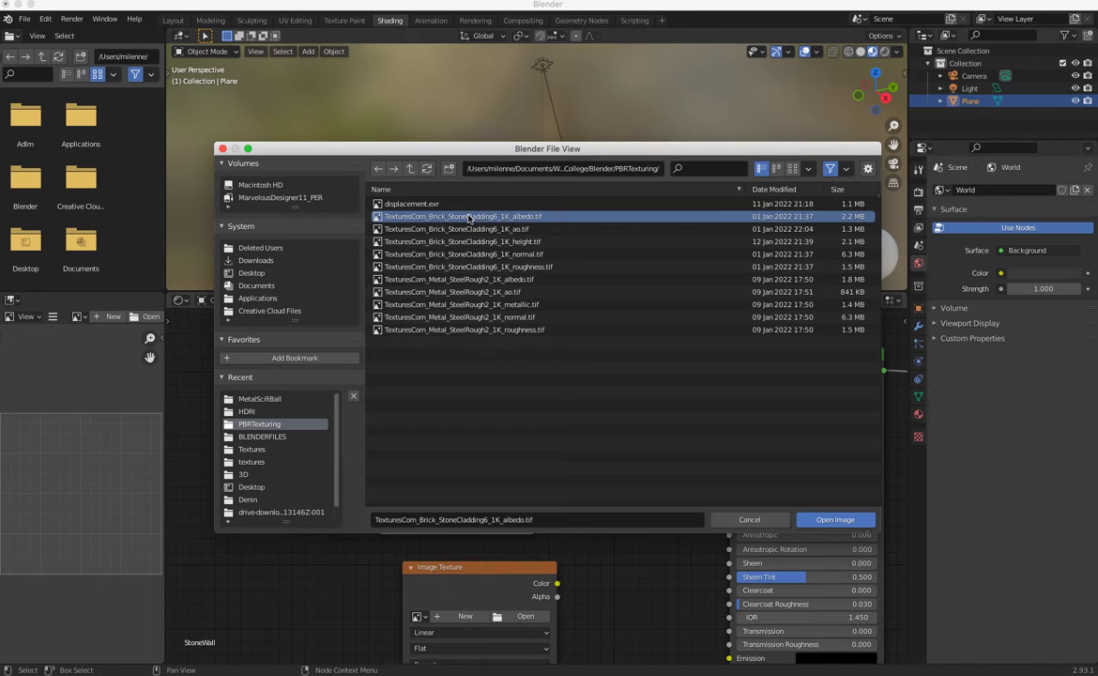
pyautogui.click(830, 519)
pyautogui.moveTo(466, 407); pyautogui.dragTo(437, 397)
# Connect the albedo texture's Color output to the Principled BSDF's Base Color and inspect the texture on the plane.
pyautogui.keyDown('alt'); pyautogui.moveTo(509, 186); pyautogui.dragTo(601, 252, button='middle'); pyautogui.keyUp('alt')
pyautogui.scroll(4, 600, 252)
pyautogui.keyDown('shift'); pyautogui.moveTo(477, 169); pyautogui.dragTo(475, 118, button='middle'); pyautogui.keyUp('shift')
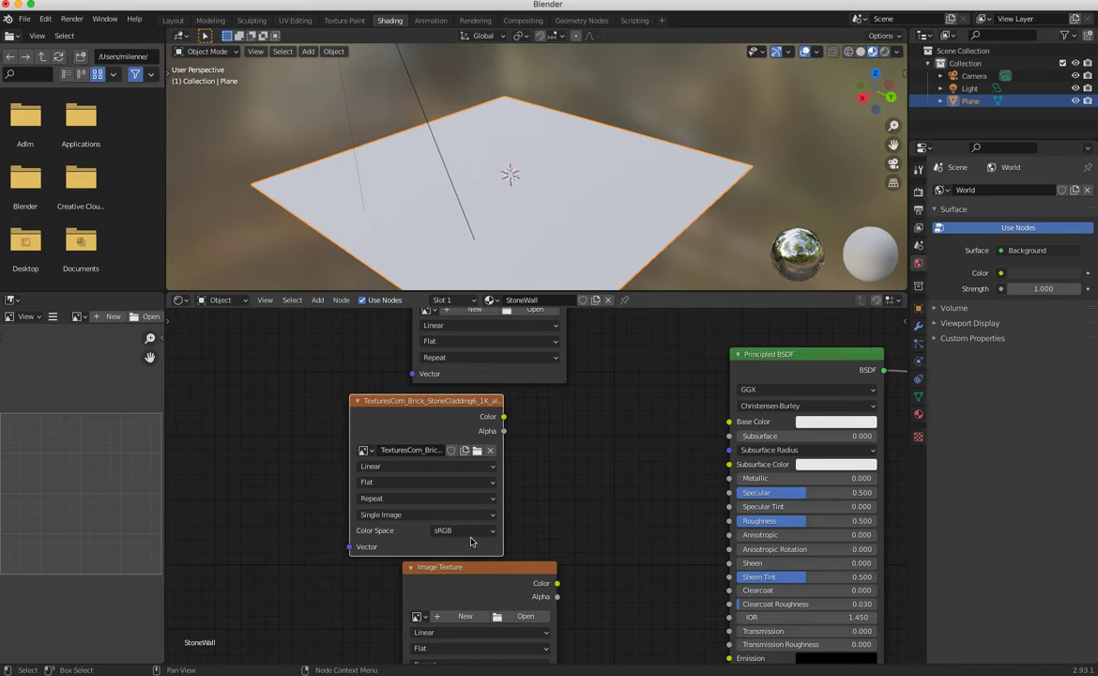
pyautogui.moveTo(505, 423); pyautogui.dragTo(729, 421)
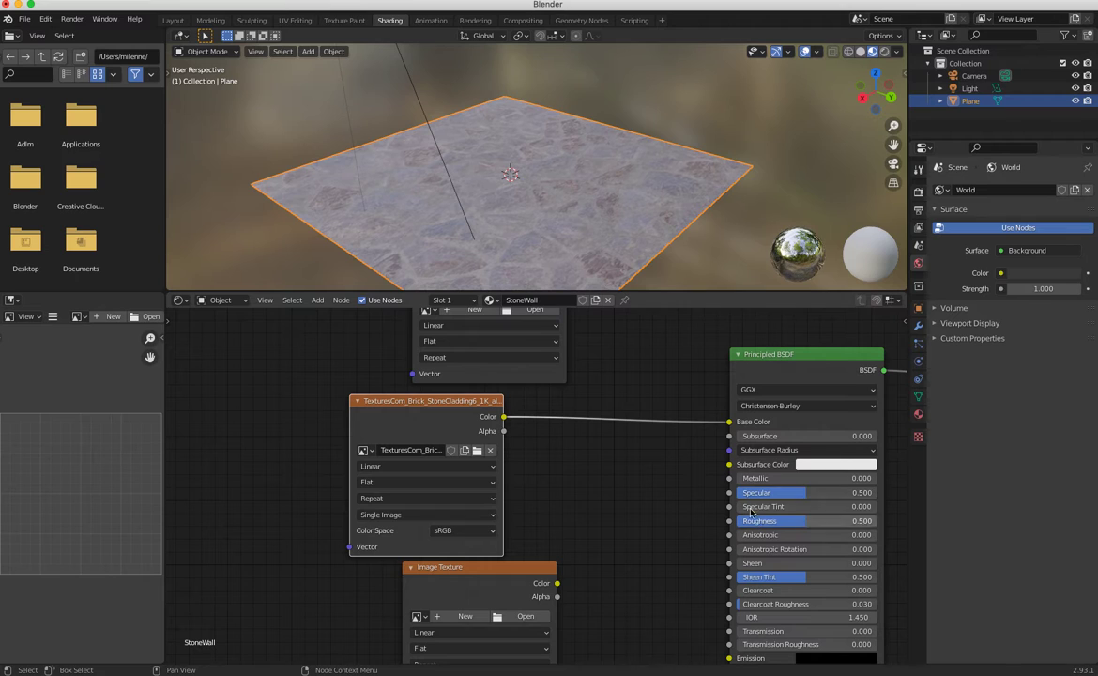
pyautogui.moveTo(486, 196); pyautogui.dragTo(517, 224, button='middle')
pyautogui.scroll(3, 456, 173)
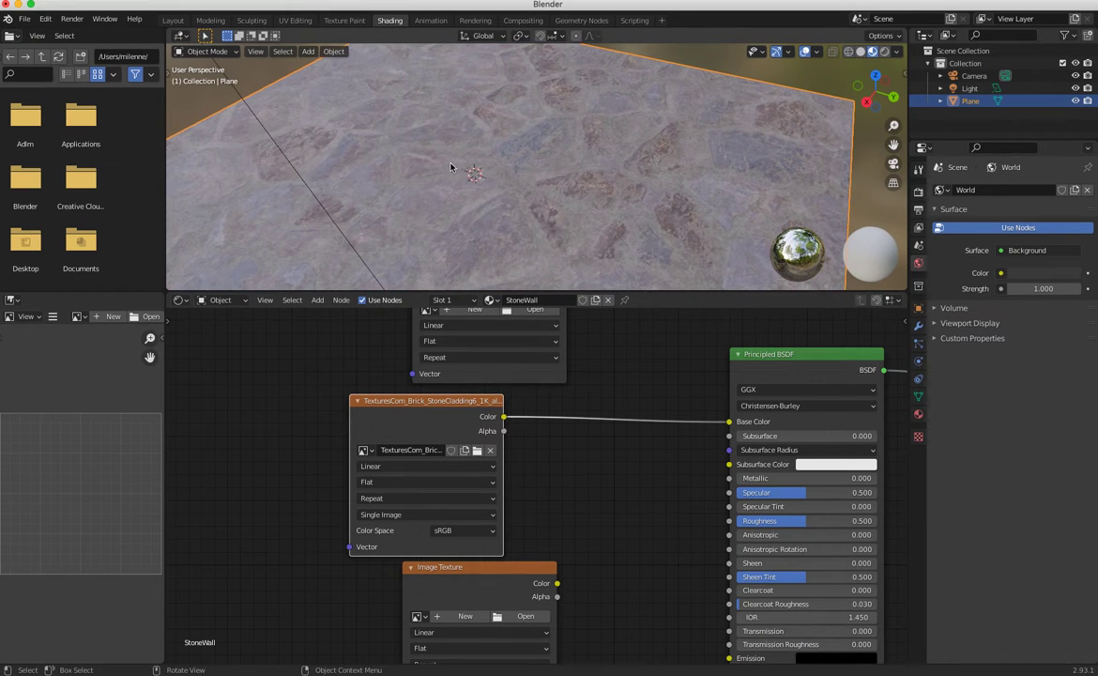
pyautogui.moveTo(485, 179); pyautogui.dragTo(528, 249, button='middle')
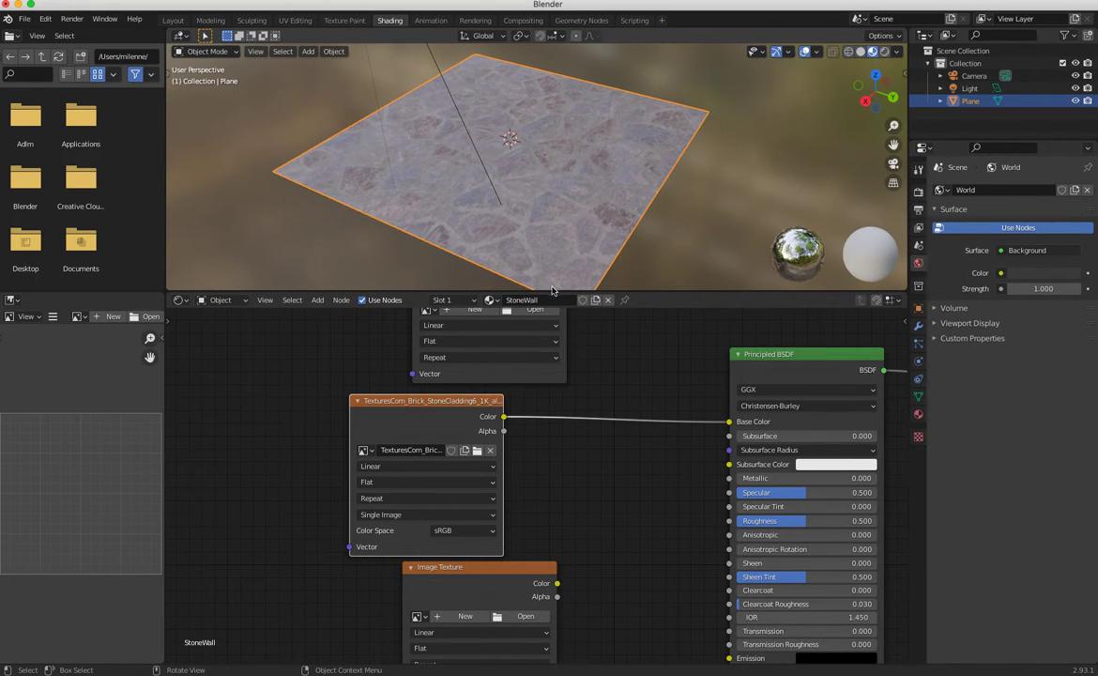
# Load TexturesCom_Brick_StoneCladding6_1K_ao.tif from the PBRTexturing folder into the Image Texture node above the albedo texture.
pyautogui.moveTo(447, 401); pyautogui.dragTo(422, 396)
pyautogui.scroll(-2, 537, 486)
pyautogui.click(529, 372)
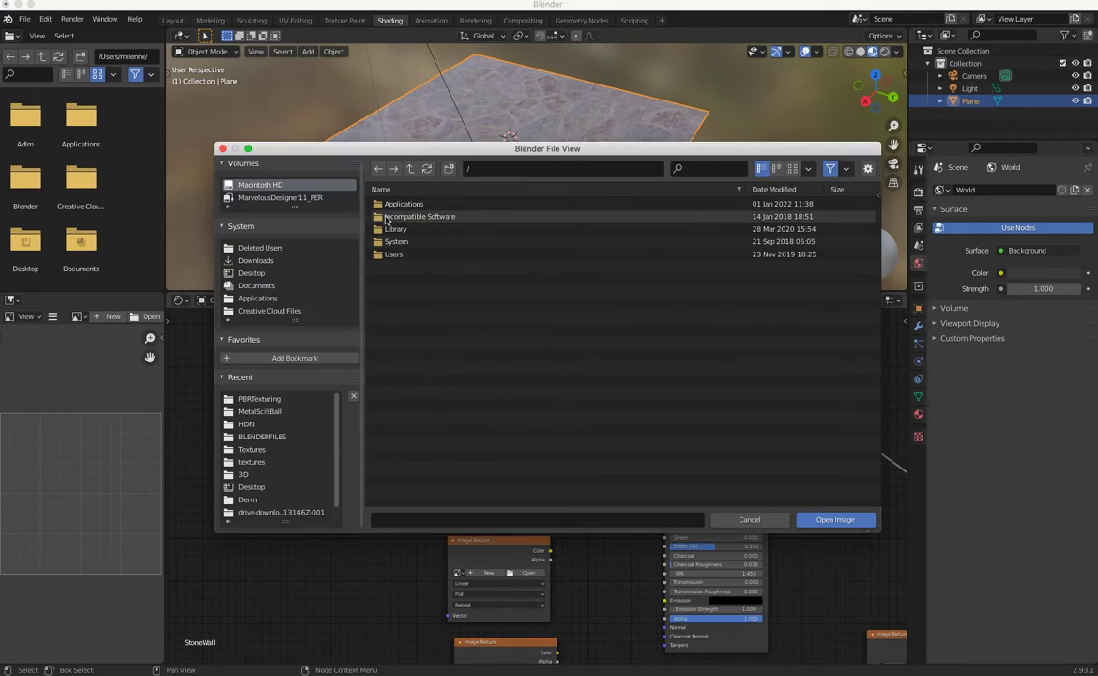
pyautogui.click(262, 401)
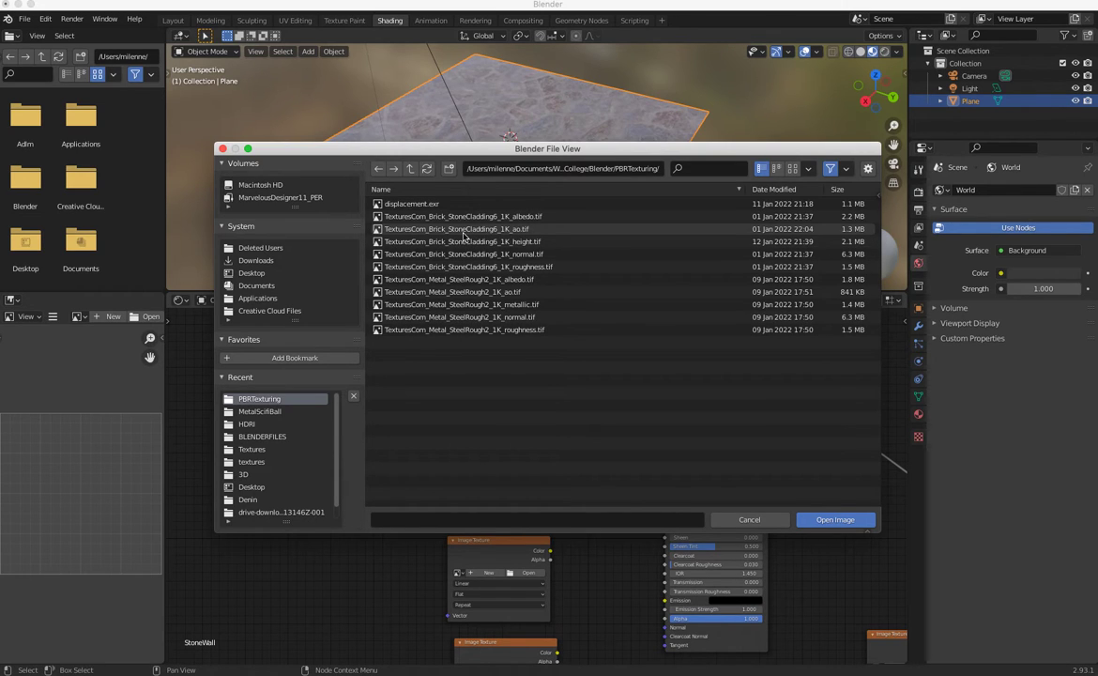
pyautogui.click(525, 230)
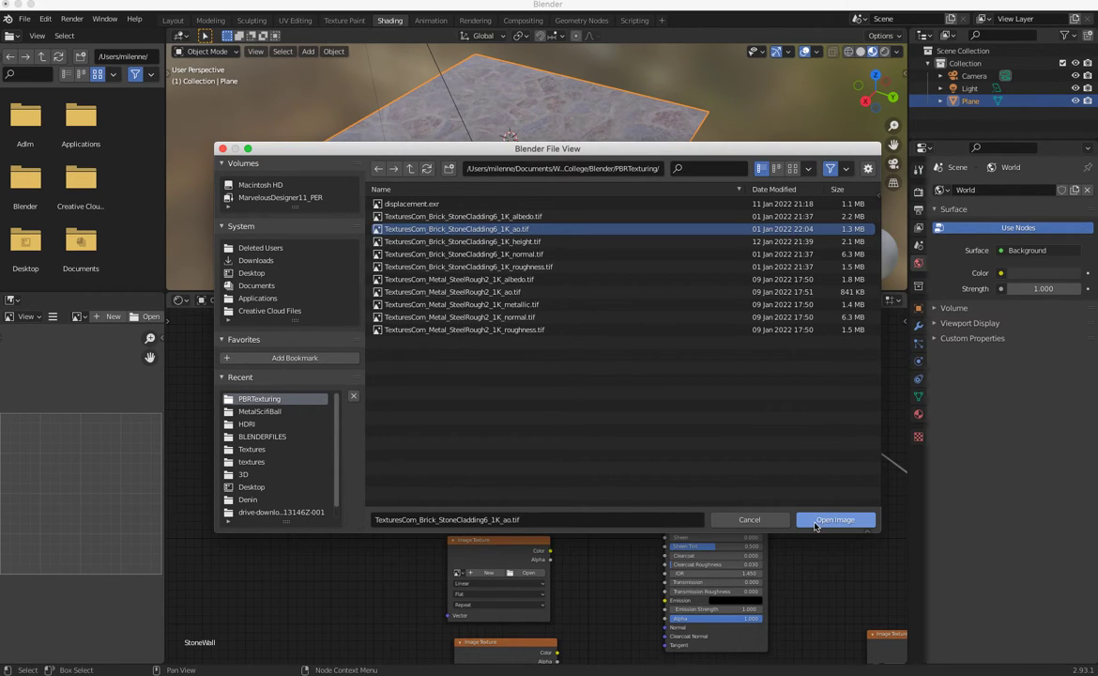
pyautogui.click(821, 519)
# Detach the albedo texture so only the ao texture feeds the Principled BSDF's Base Color, and inspect the result on the plane.
pyautogui.moveTo(438, 427); pyautogui.dragTo(354, 411)
pyautogui.moveTo(508, 335)
pyautogui.mouseDown()
pyautogui.moveTo(482, 324)
pyautogui.moveTo(493, 334)
pyautogui.mouseUp()
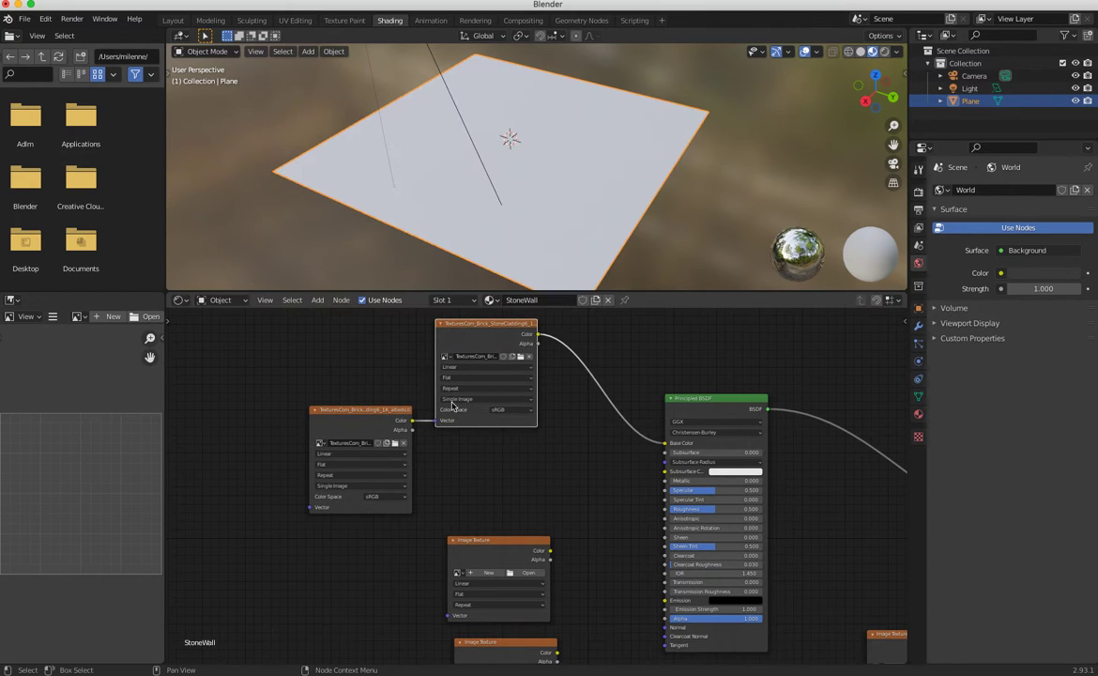
pyautogui.scroll(1, 408, 435)
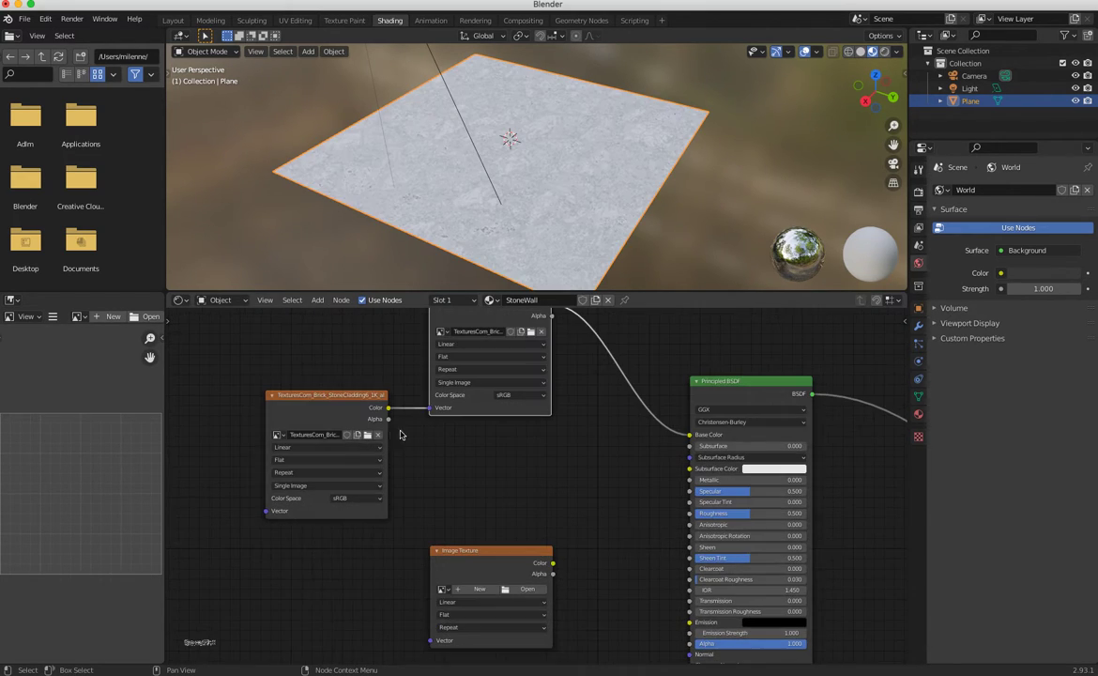
pyautogui.moveTo(350, 395); pyautogui.dragTo(363, 419)
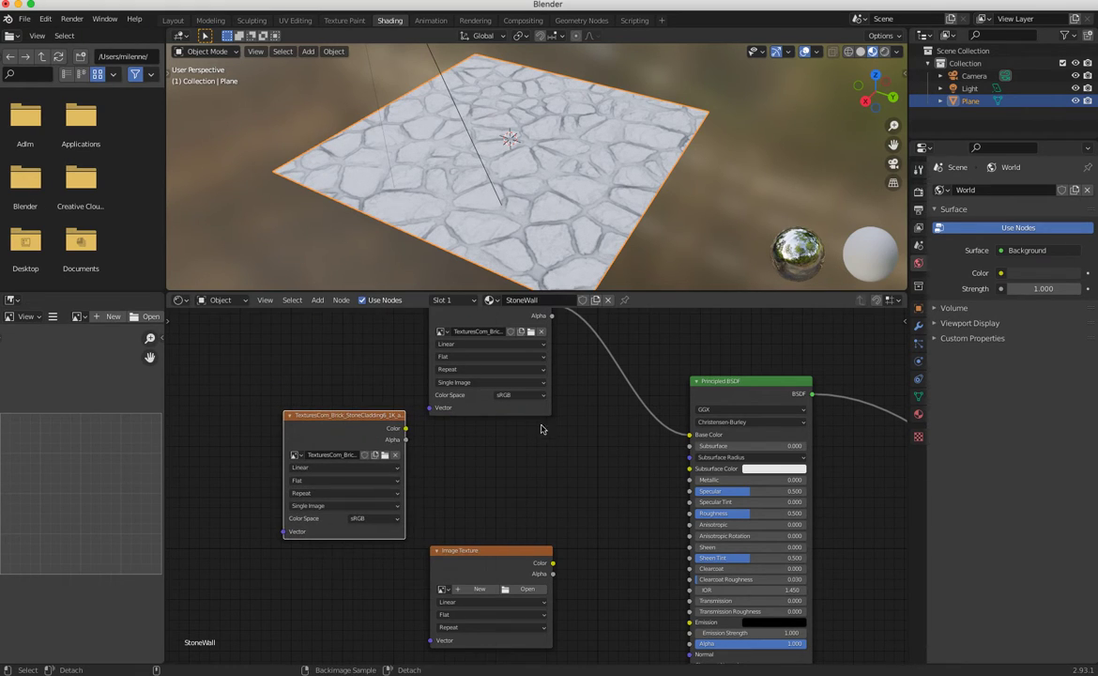
pyautogui.moveTo(526, 429); pyautogui.dragTo(489, 489, button='middle')
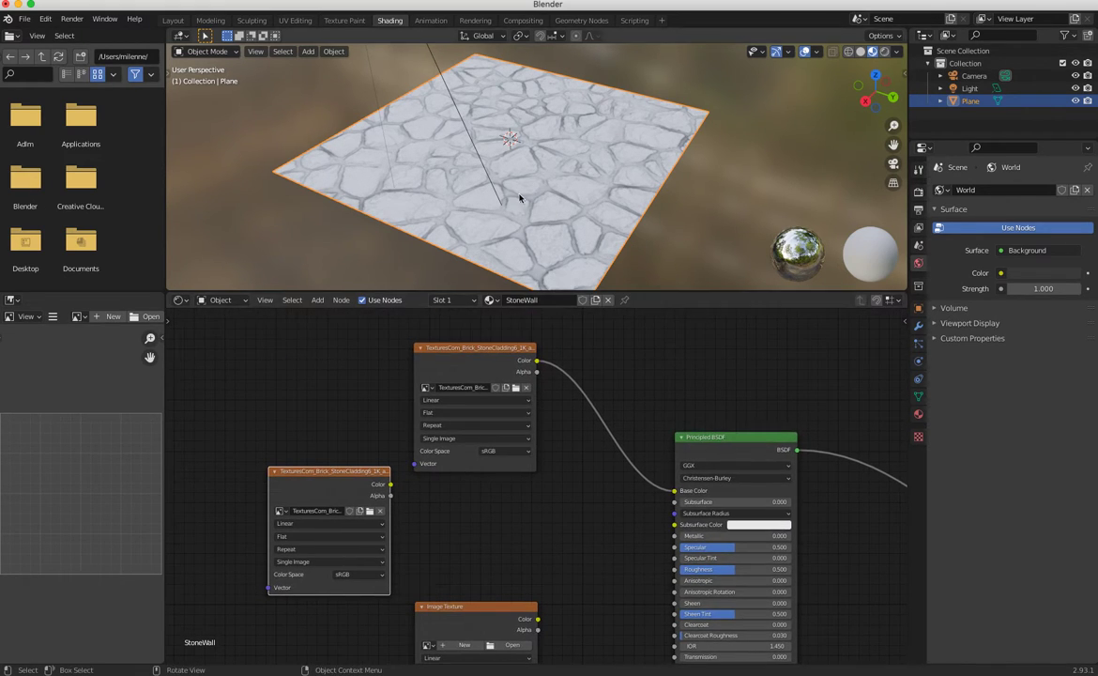
pyautogui.moveTo(518, 195); pyautogui.dragTo(529, 234, button='middle')
pyautogui.scroll(5, 473, 191)
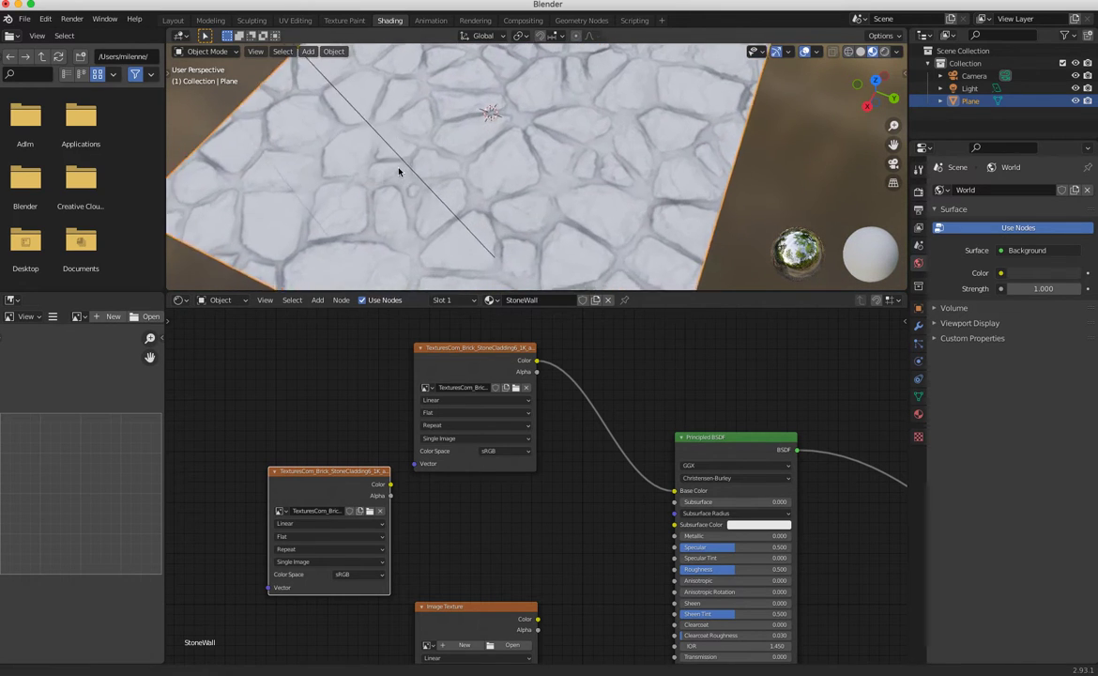
pyautogui.scroll(-5, 469, 197)
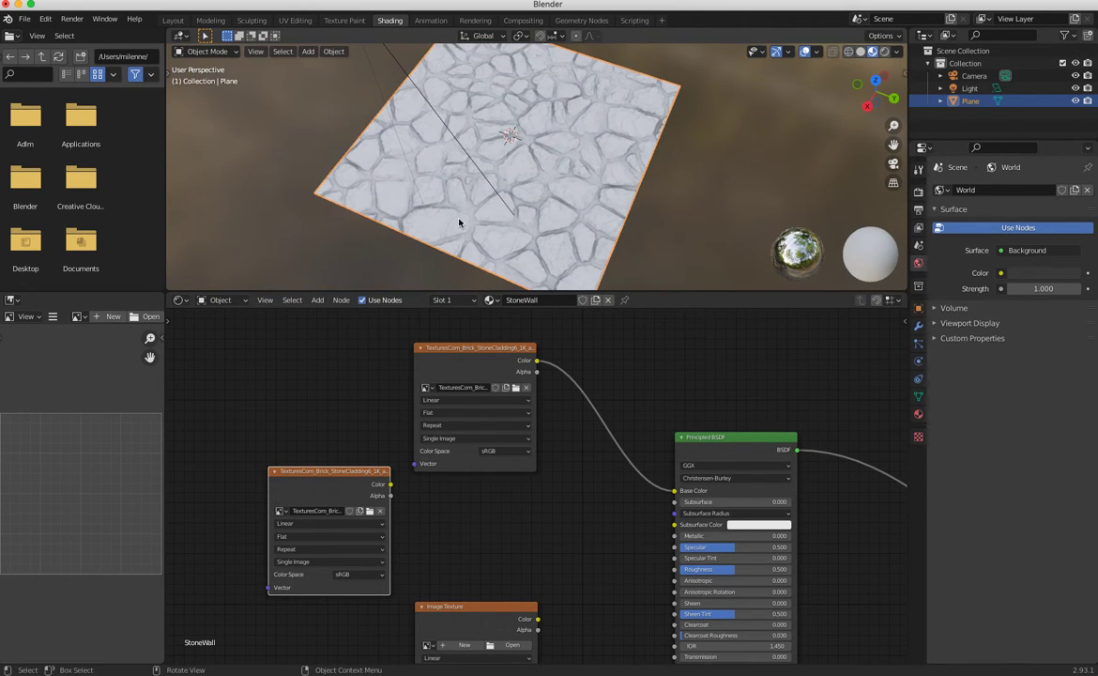
pyautogui.moveTo(465, 228); pyautogui.dragTo(465, 248, button='middle')
# Stack the ao texture node above the albedo texture node and disconnect the ao texture from the Base Color.
pyautogui.moveTo(477, 352); pyautogui.dragTo(388, 328)
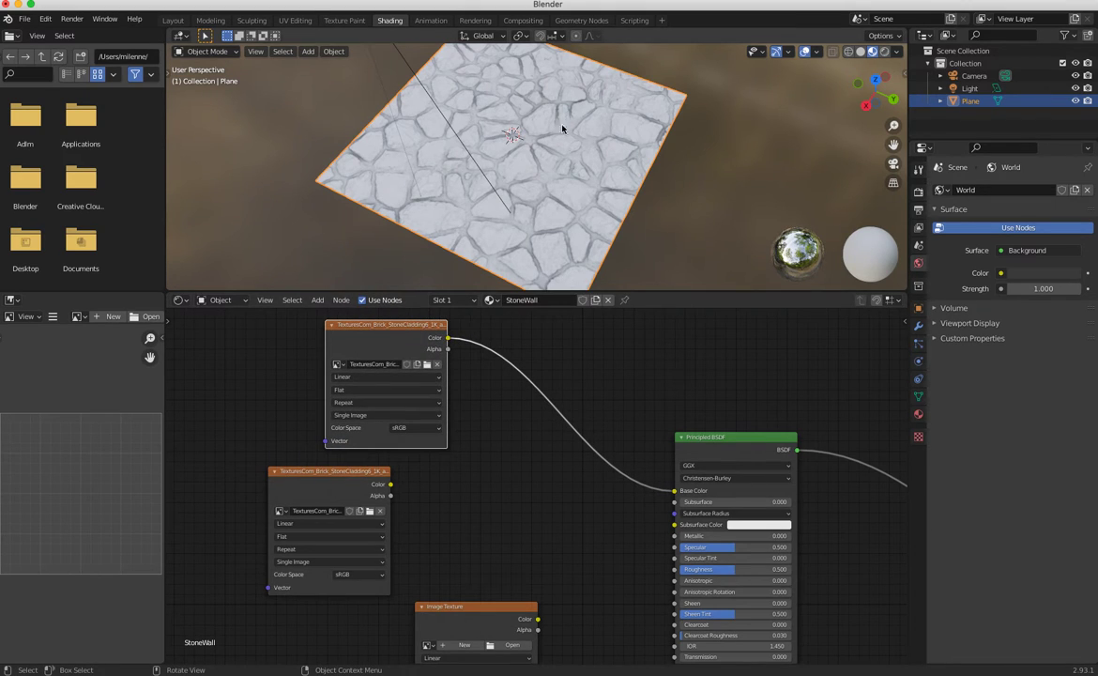
pyautogui.moveTo(328, 471); pyautogui.dragTo(380, 460)
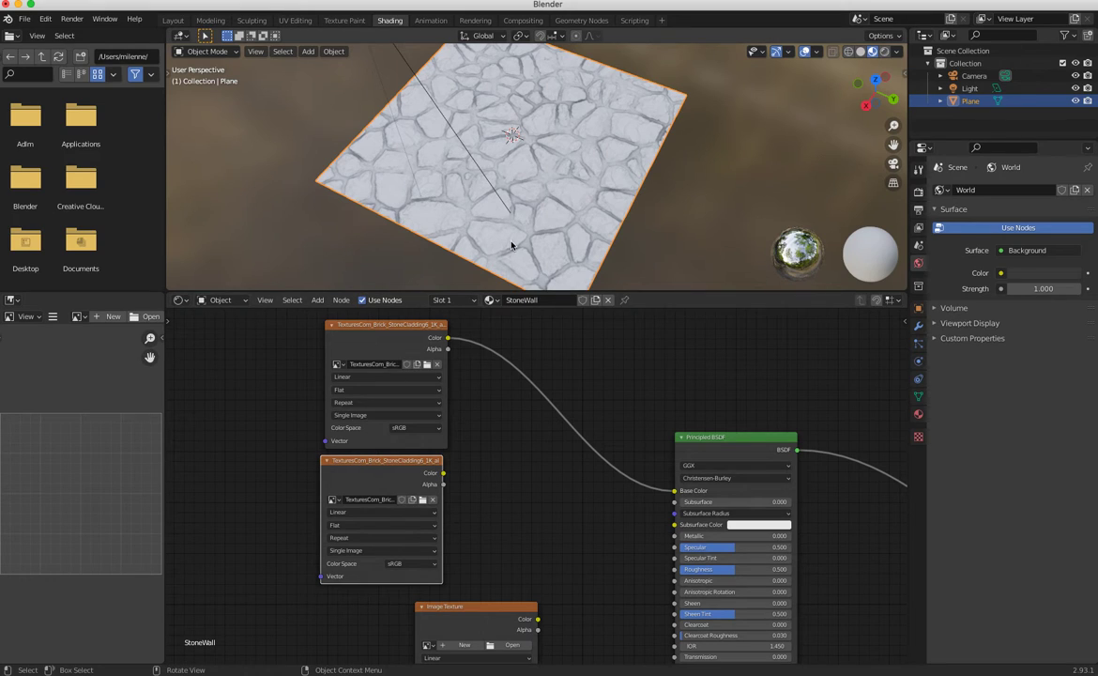
pyautogui.moveTo(368, 324); pyautogui.dragTo(329, 322)
pyautogui.moveTo(373, 462); pyautogui.dragTo(326, 464)
pyautogui.moveTo(668, 490); pyautogui.dragTo(463, 422)
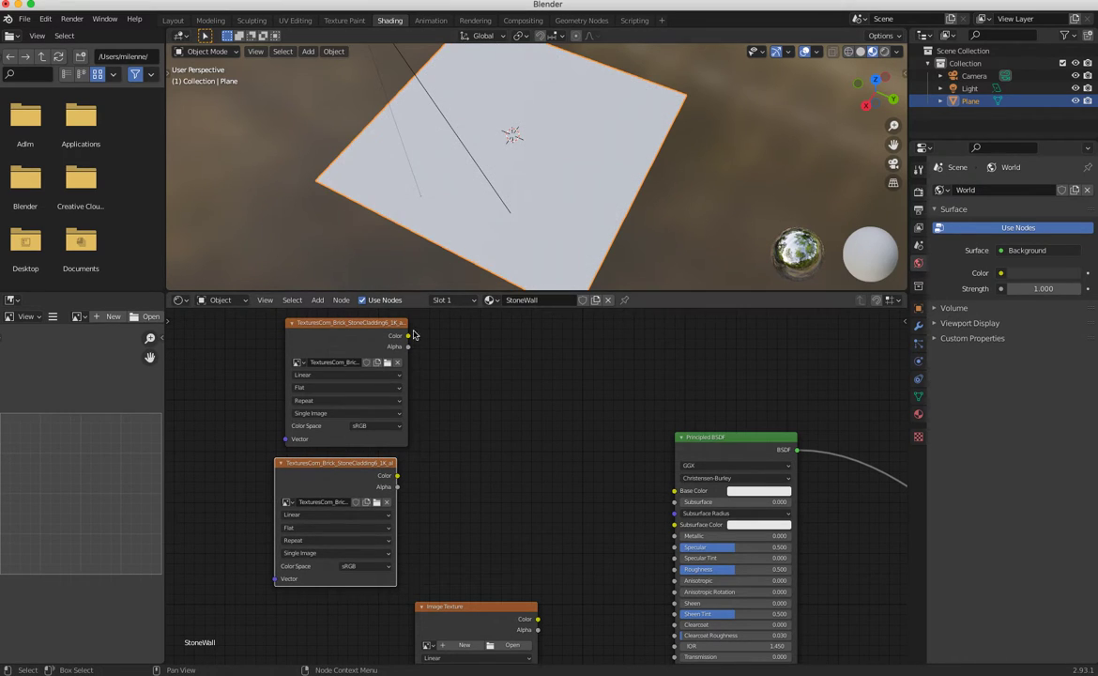
pyautogui.moveTo(362, 458); pyautogui.dragTo(371, 458)
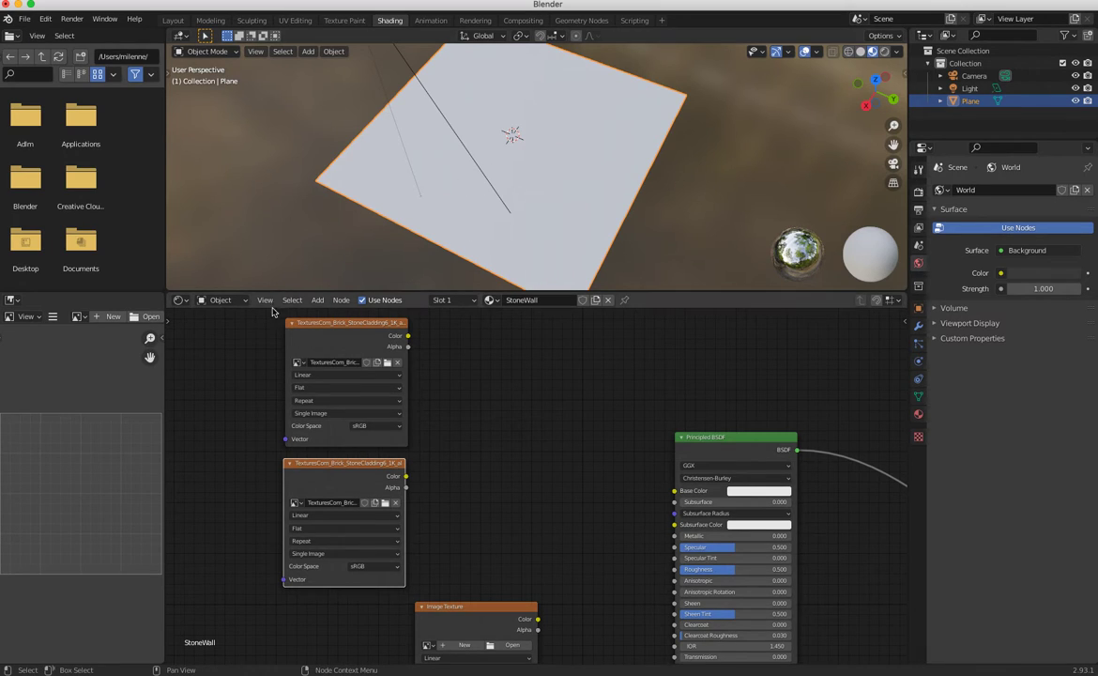
# Add an Ambient Occlusion node and place it beside the ao texture node, towards the Principled BSDF.
pyautogui.click(319, 299)
pyautogui.click(322, 311)
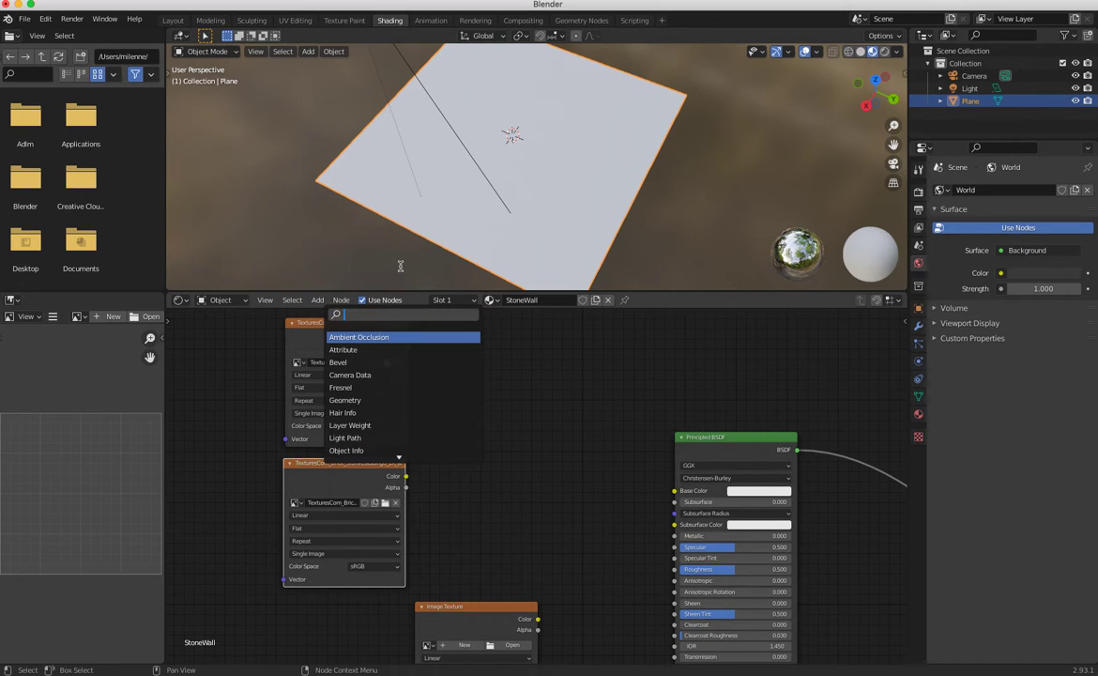
pyautogui.click(364, 338)
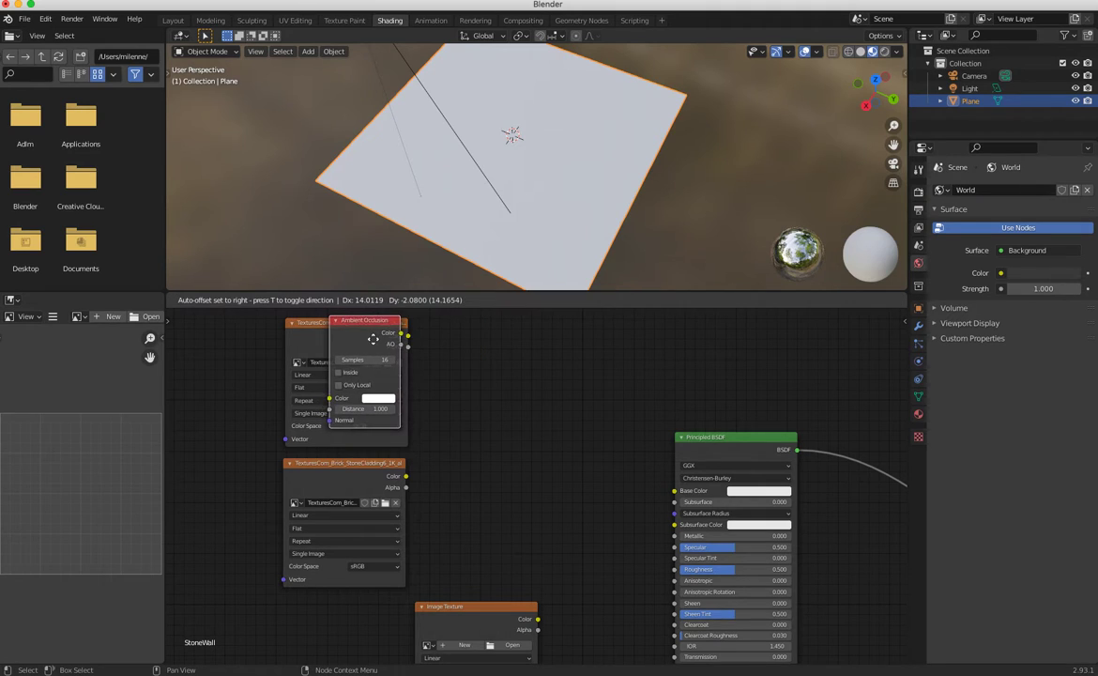
pyautogui.click(512, 399)
pyautogui.moveTo(513, 399); pyautogui.dragTo(477, 340)
pyautogui.click(477, 335)
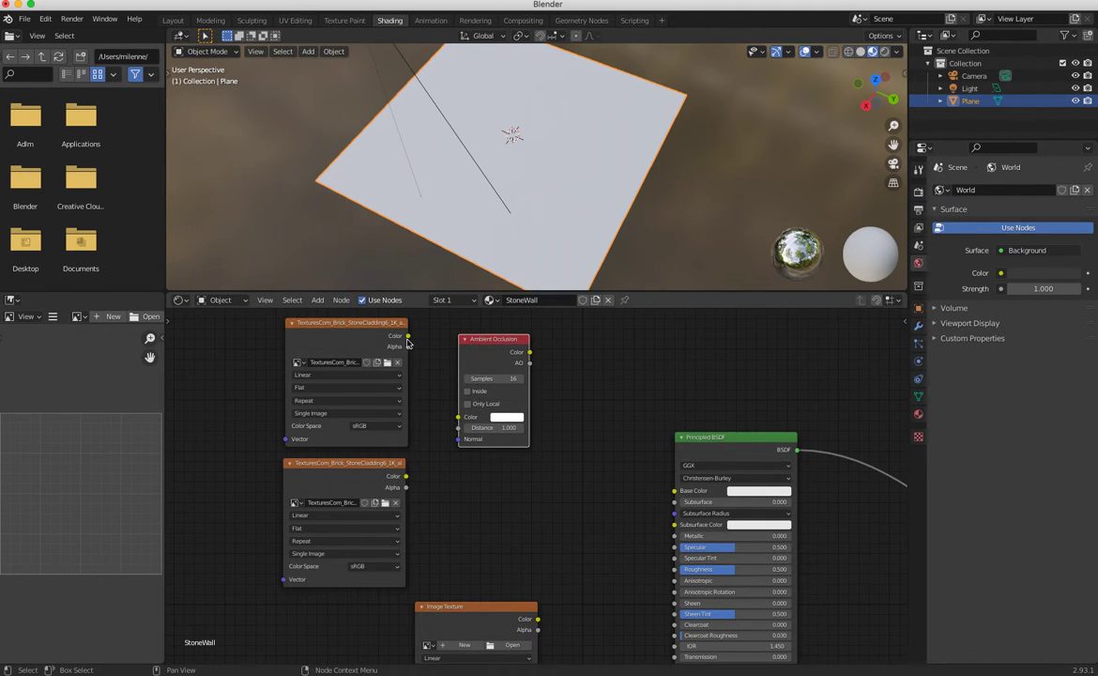
# Connect the ao texture's Color to the Ambient Occlusion node's Color input and try that node's Color output on the Base Color.
pyautogui.moveTo(407, 336); pyautogui.dragTo(458, 417)
pyautogui.moveTo(530, 354); pyautogui.dragTo(673, 490)
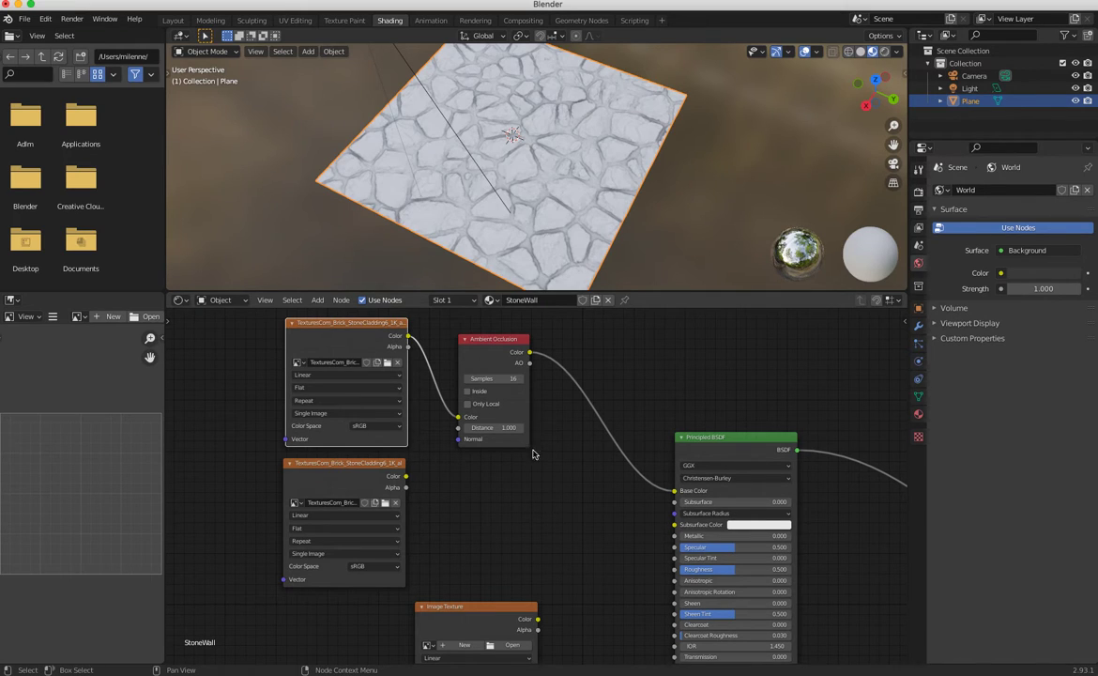
pyautogui.moveTo(675, 490); pyautogui.dragTo(601, 441)
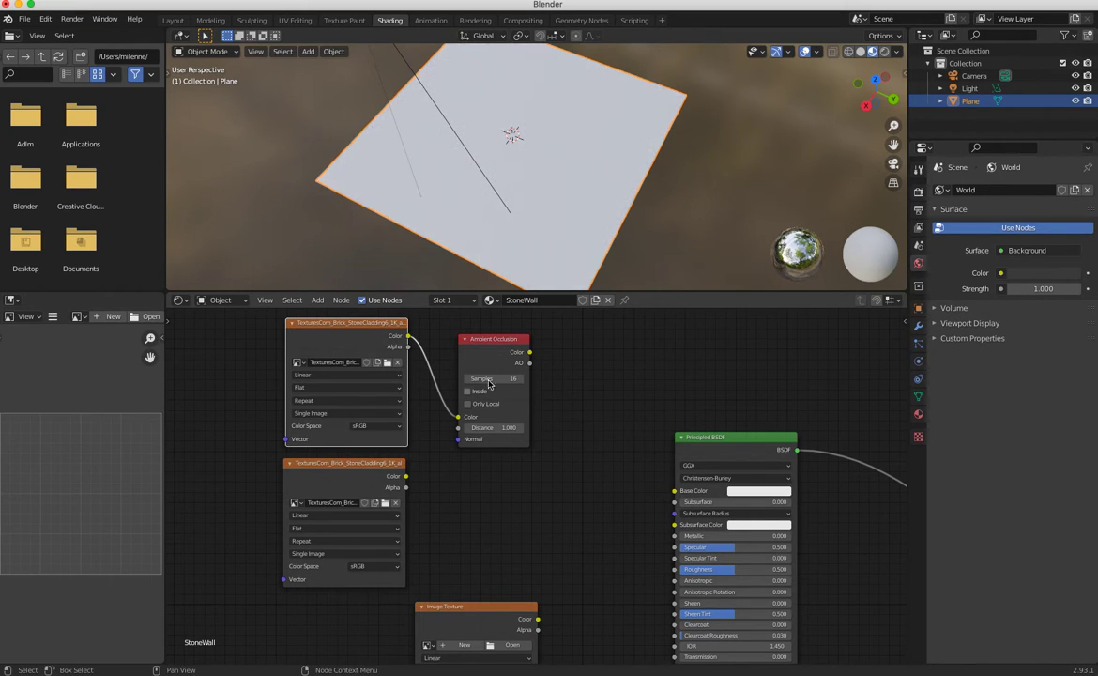
# Set the ao texture's Color Space to Non-Color and rearrange the nodes with the albedo texture below the Ambient Occlusion node.
pyautogui.moveTo(474, 347); pyautogui.dragTo(456, 338)
pyautogui.moveTo(336, 321); pyautogui.dragTo(296, 319)
pyautogui.click(331, 423)
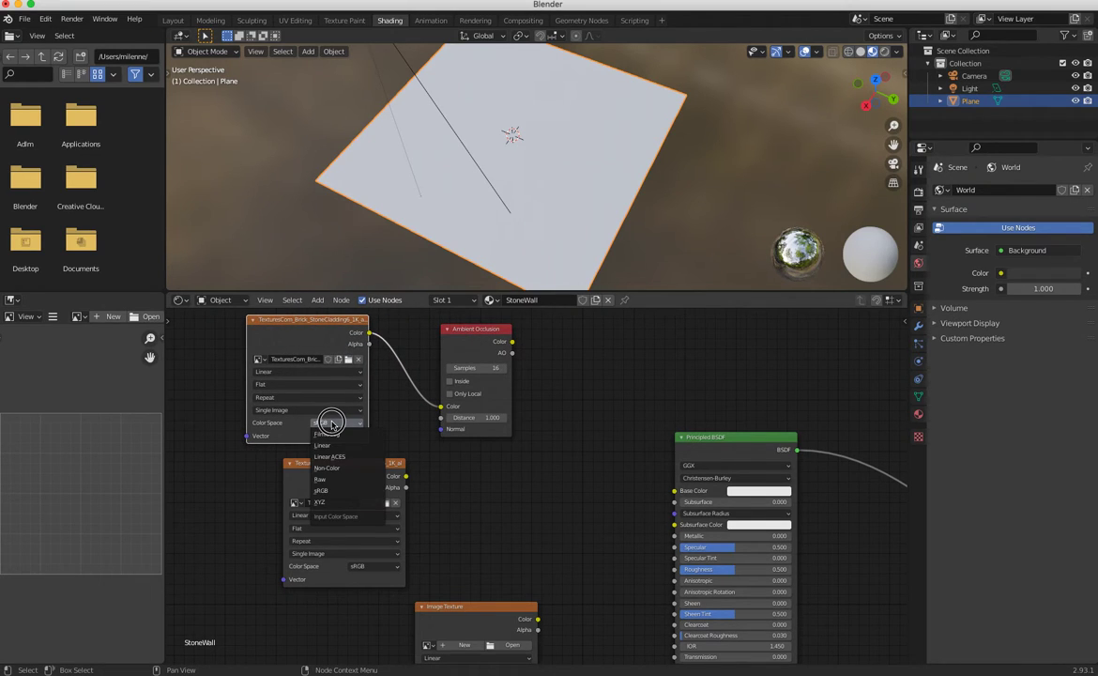
pyautogui.click(333, 468)
pyautogui.moveTo(457, 335)
pyautogui.mouseDown()
pyautogui.moveTo(425, 331)
pyautogui.moveTo(464, 333)
pyautogui.mouseUp()
pyautogui.click(360, 463)
pyautogui.moveTo(360, 463); pyautogui.dragTo(473, 462)
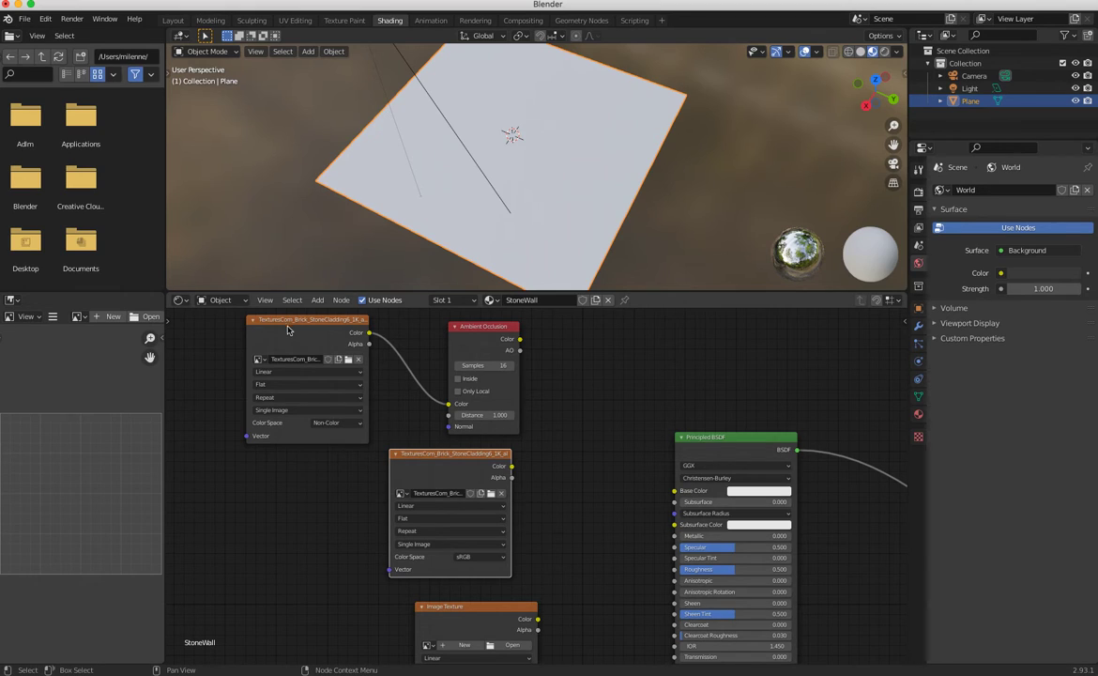
# Add a MixRGB node between the Ambient Occlusion node and the Principled BSDF.
pyautogui.click(317, 299)
pyautogui.click(334, 314)
pyautogui.write('mi')
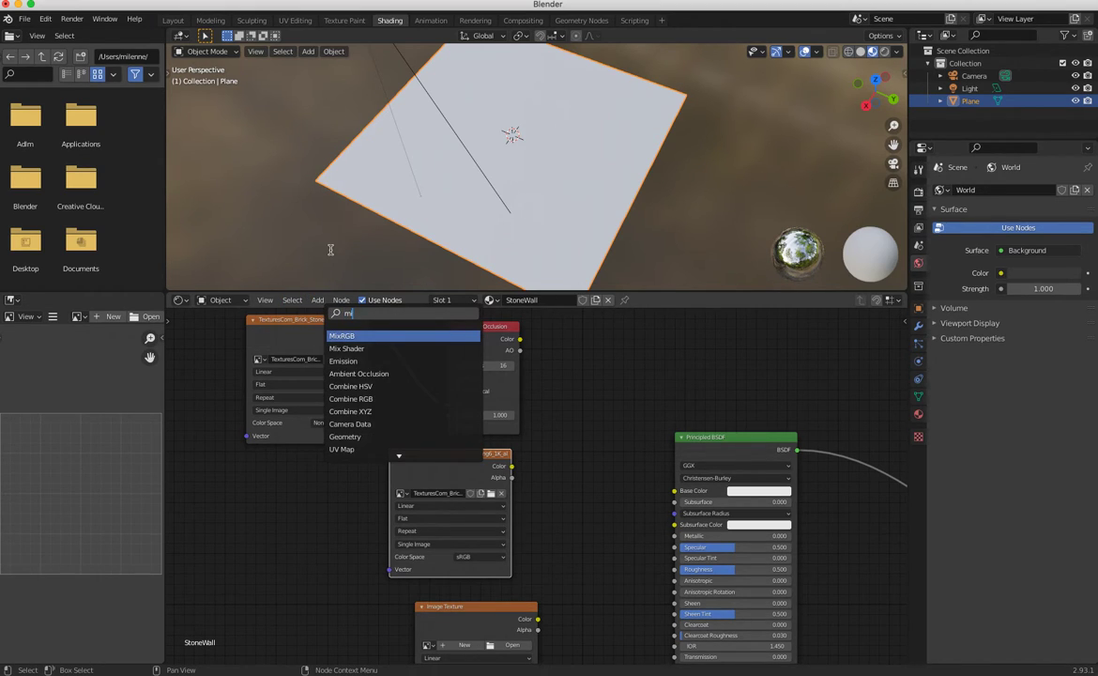
pyautogui.click(342, 335)
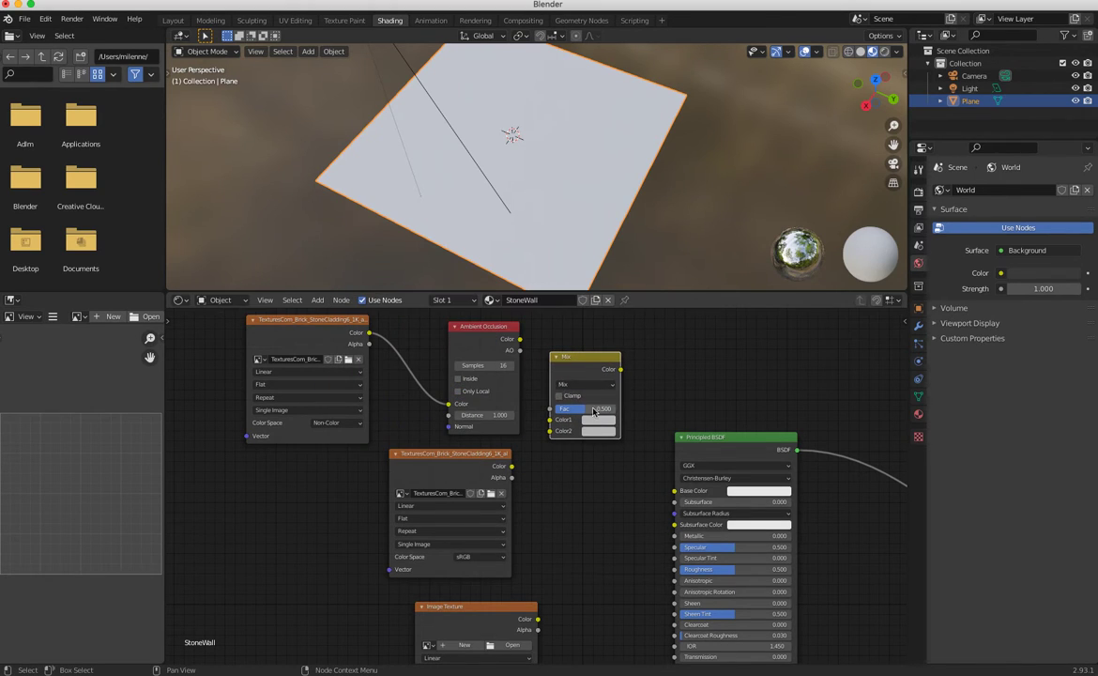
pyautogui.click(601, 429)
# Wire the Ambient Occlusion Color into Mix Color1, the albedo Color into Color2, and the Mix output into the Base Color.
pyautogui.moveTo(511, 342); pyautogui.dragTo(568, 484)
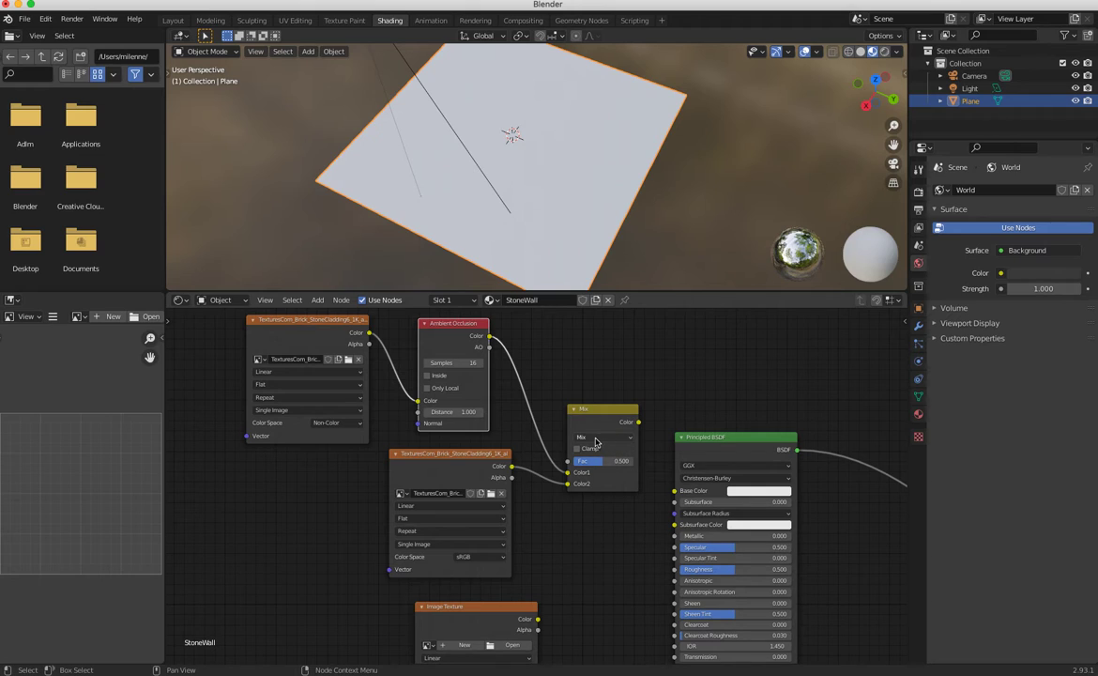
pyautogui.moveTo(638, 422); pyautogui.dragTo(674, 490)
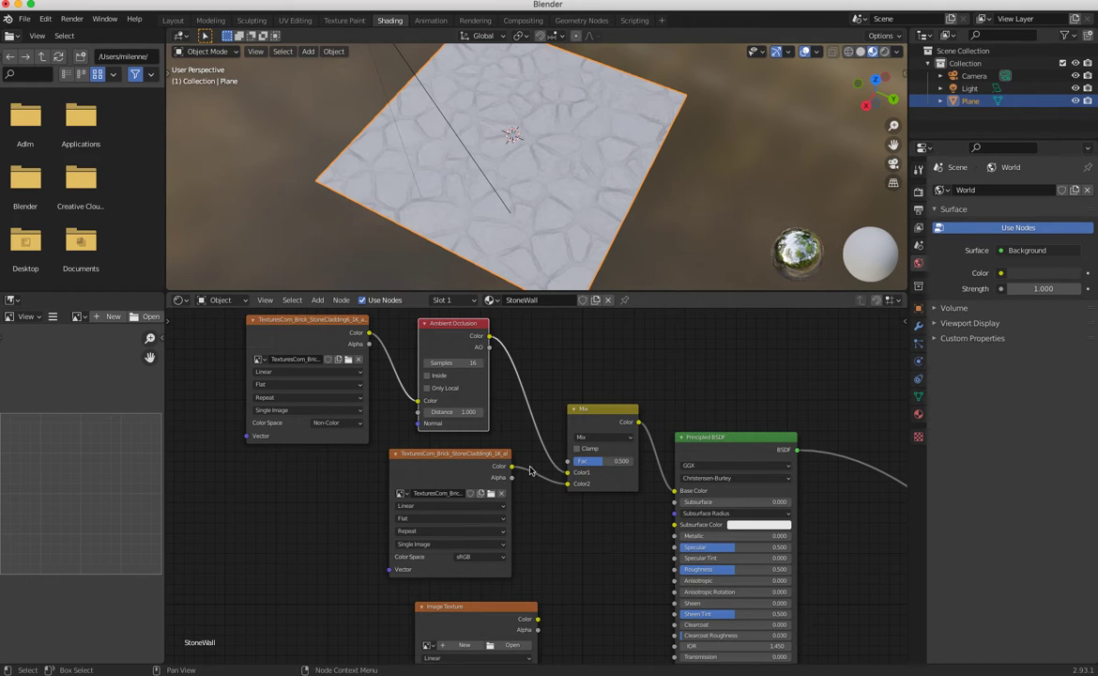
# Compare Mix factors of 0.608 and 1.000 on the plane, set the factor to 0.625, and shift the albedo texture node left.
pyautogui.moveTo(615, 461)
pyautogui.mouseDown()
pyautogui.moveTo(627, 461)
pyautogui.moveTo(601, 460)
pyautogui.mouseUp()
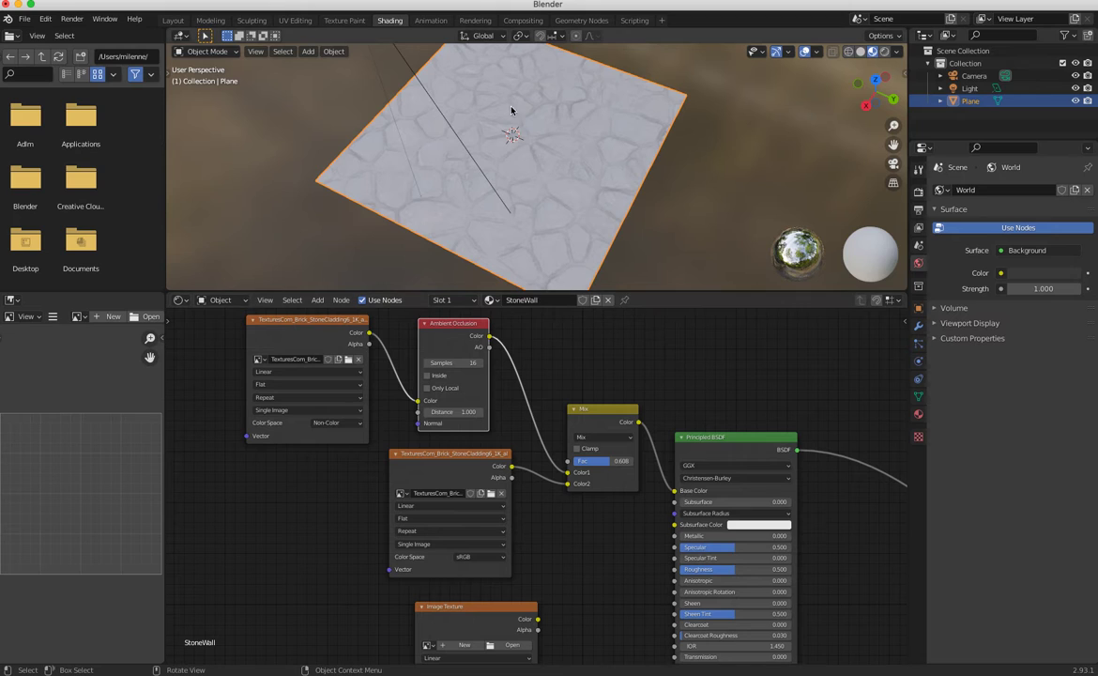
pyautogui.scroll(5, 519, 203)
pyautogui.moveTo(518, 201); pyautogui.dragTo(568, 246, button='middle')
pyautogui.moveTo(603, 464); pyautogui.dragTo(650, 460)
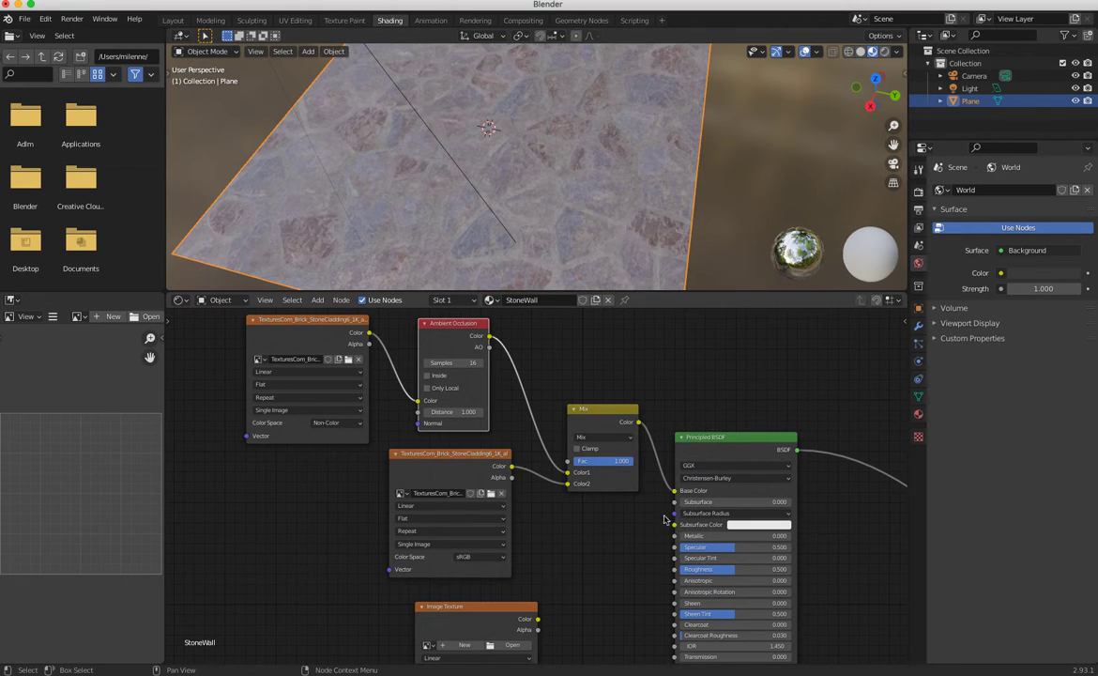
pyautogui.moveTo(472, 458); pyautogui.dragTo(448, 466)
pyautogui.moveTo(630, 460); pyautogui.dragTo(604, 466)
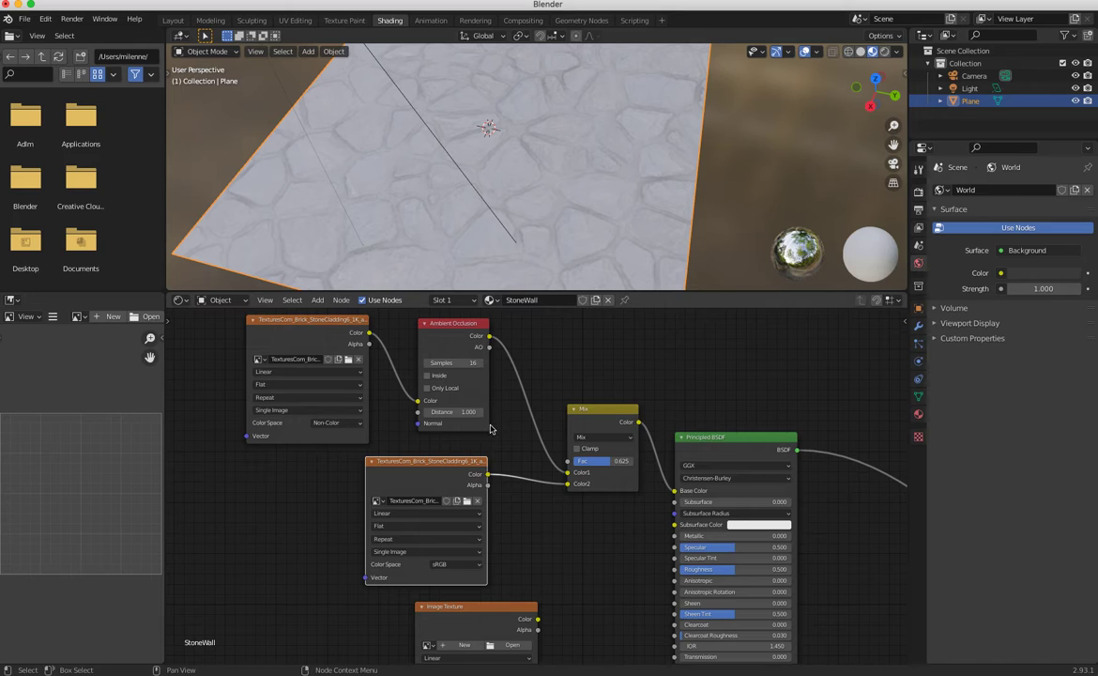
# Change the Mix node's blending mode to Multiply and move the node slightly up.
pyautogui.click(597, 437)
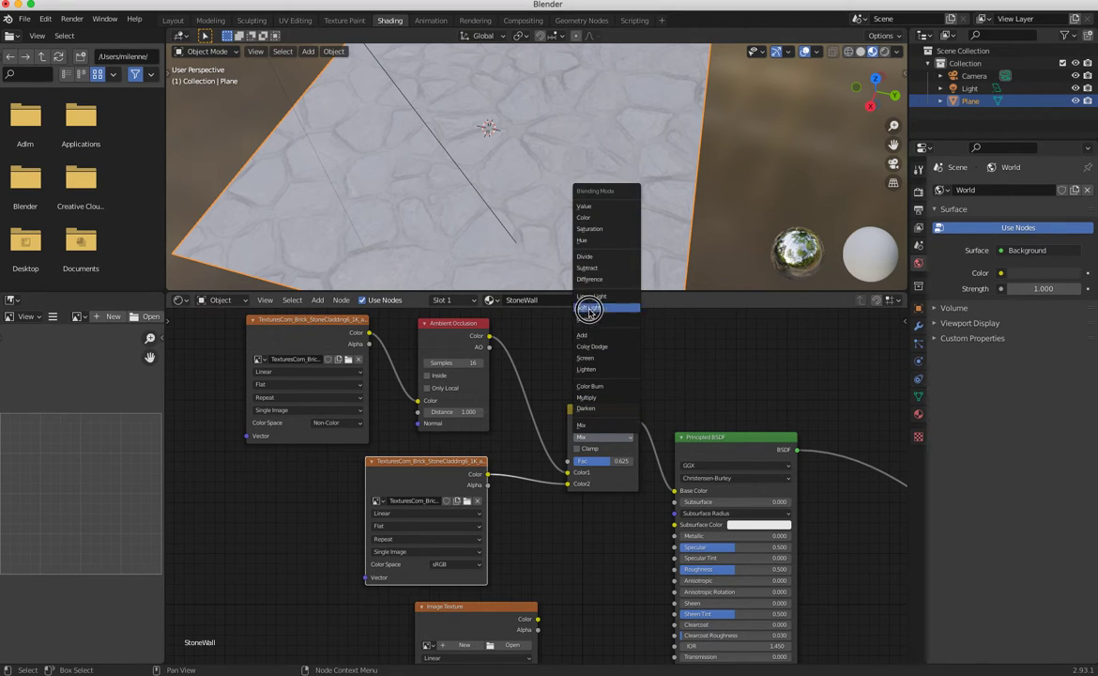
pyautogui.click(585, 397)
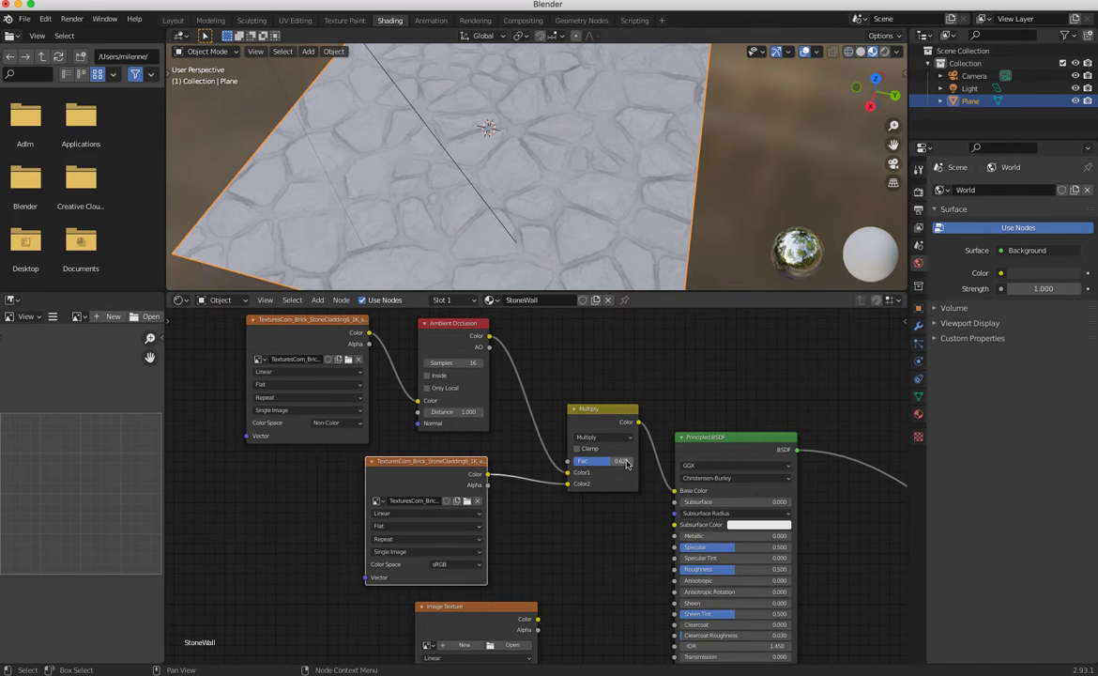
pyautogui.moveTo(592, 411); pyautogui.dragTo(584, 395)
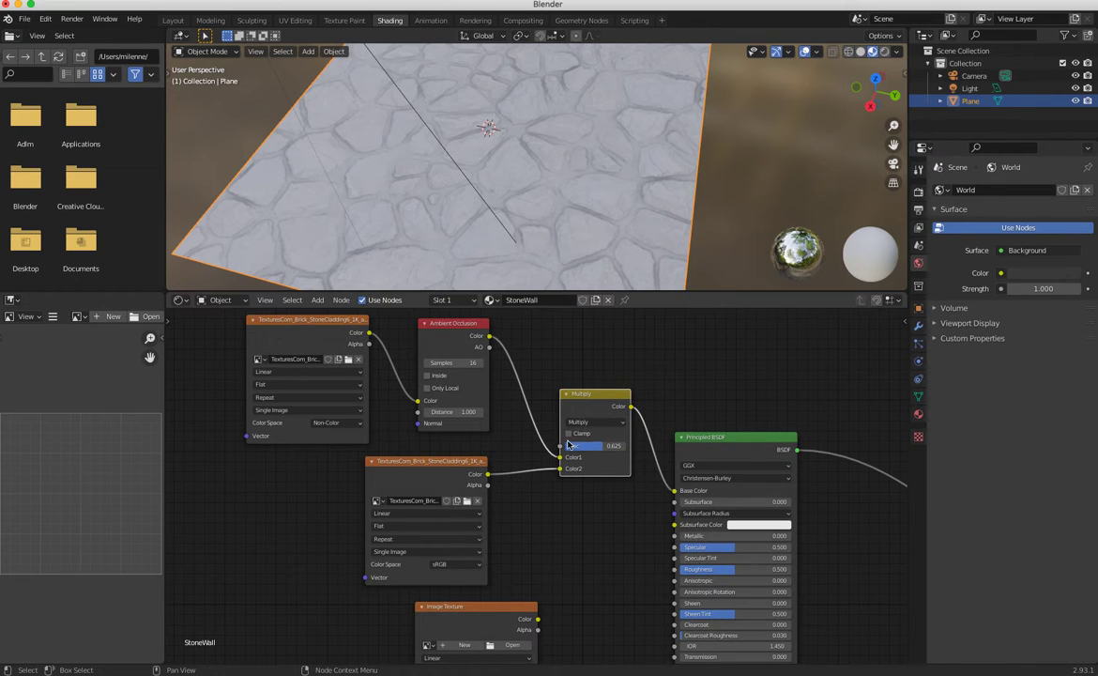
# Try the Ambient Occlusion node's AO output on the Multiply node's Color1 and switch back to its Color output.
pyautogui.moveTo(456, 327); pyautogui.dragTo(559, 446)
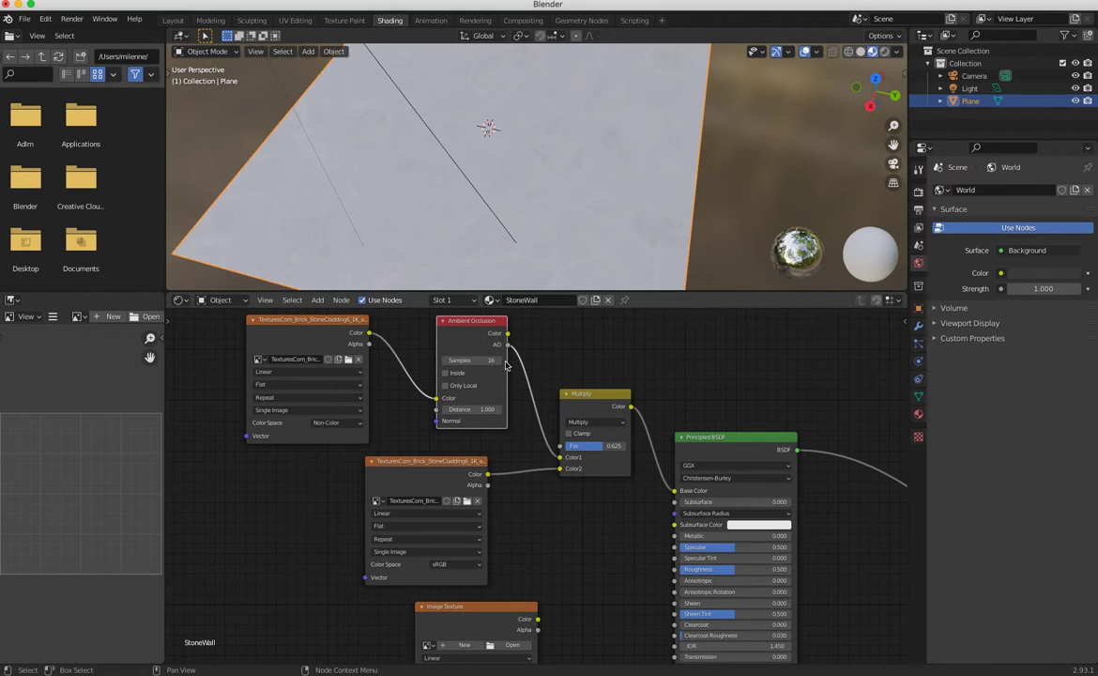
pyautogui.moveTo(508, 335); pyautogui.dragTo(558, 458)
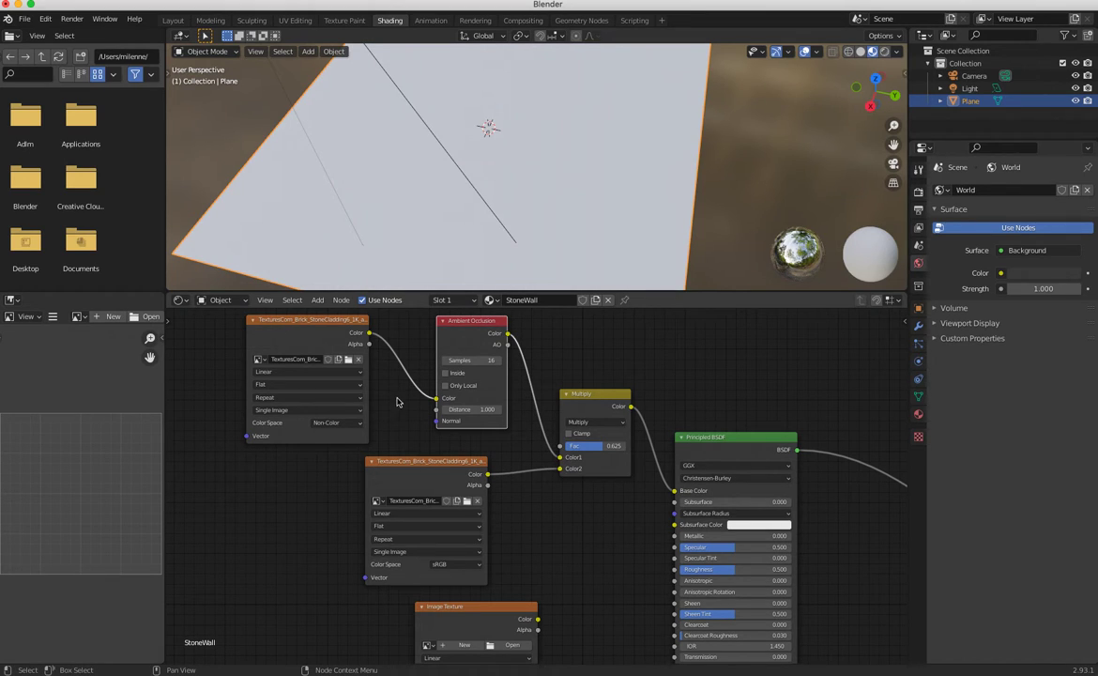
# Shift the ao texture, Ambient Occlusion, Multiply and albedo texture nodes left to space out the chain before the Principled BSDF.
pyautogui.moveTo(279, 324); pyautogui.dragTo(256, 328)
pyautogui.moveTo(465, 320); pyautogui.dragTo(422, 331)
pyautogui.moveTo(574, 392); pyautogui.dragTo(553, 385)
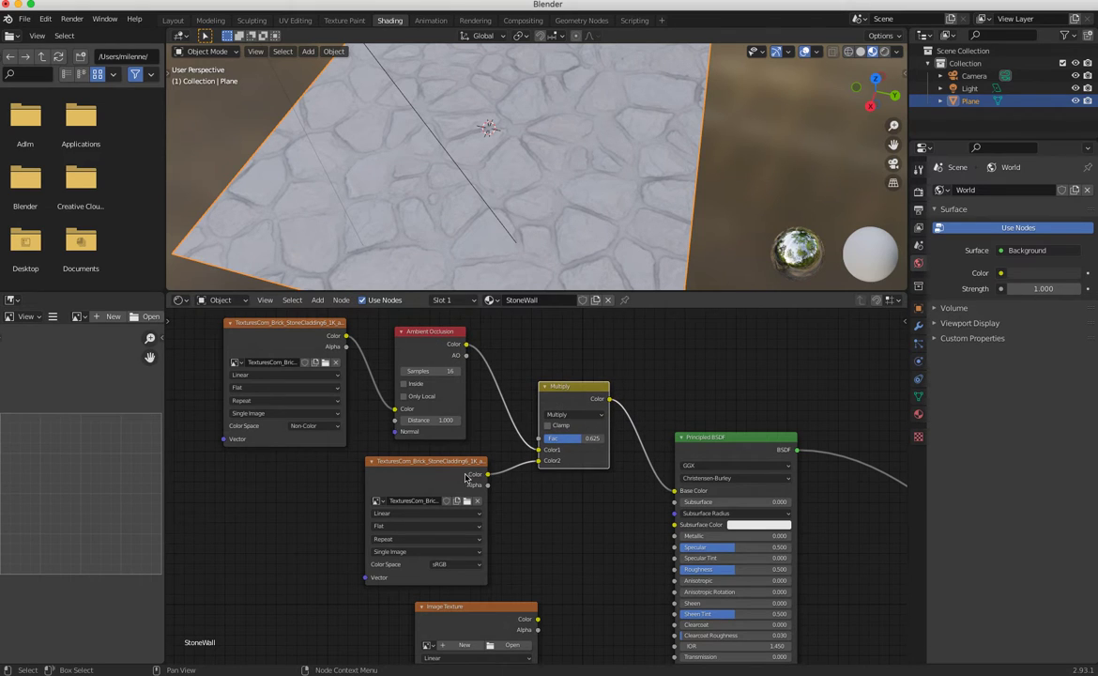
pyautogui.moveTo(449, 462); pyautogui.dragTo(355, 471)
# Compare Multiply factors of 0.742 and 0.583 on the plane, lower the Multiply node, and shift the Ambient Occlusion node right.
pyautogui.moveTo(579, 439)
pyautogui.mouseDown()
pyautogui.moveTo(607, 440)
pyautogui.moveTo(573, 441)
pyautogui.moveTo(589, 441)
pyautogui.mouseUp()
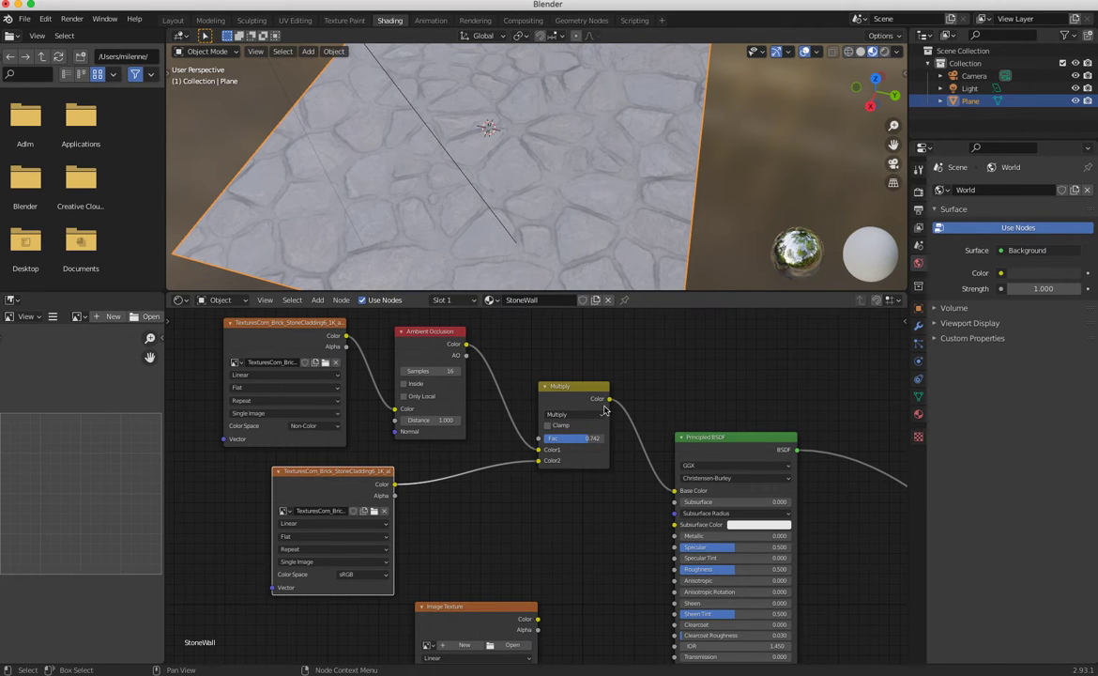
pyautogui.moveTo(559, 390); pyautogui.dragTo(555, 419)
pyautogui.moveTo(430, 339); pyautogui.dragTo(466, 333)
pyautogui.moveTo(557, 419)
pyautogui.mouseDown()
pyautogui.moveTo(539, 410)
pyautogui.moveTo(562, 421)
pyautogui.mouseUp()
pyautogui.moveTo(563, 467)
pyautogui.mouseDown()
pyautogui.moveTo(553, 466)
pyautogui.moveTo(597, 468)
pyautogui.moveTo(566, 468)
pyautogui.mouseUp()
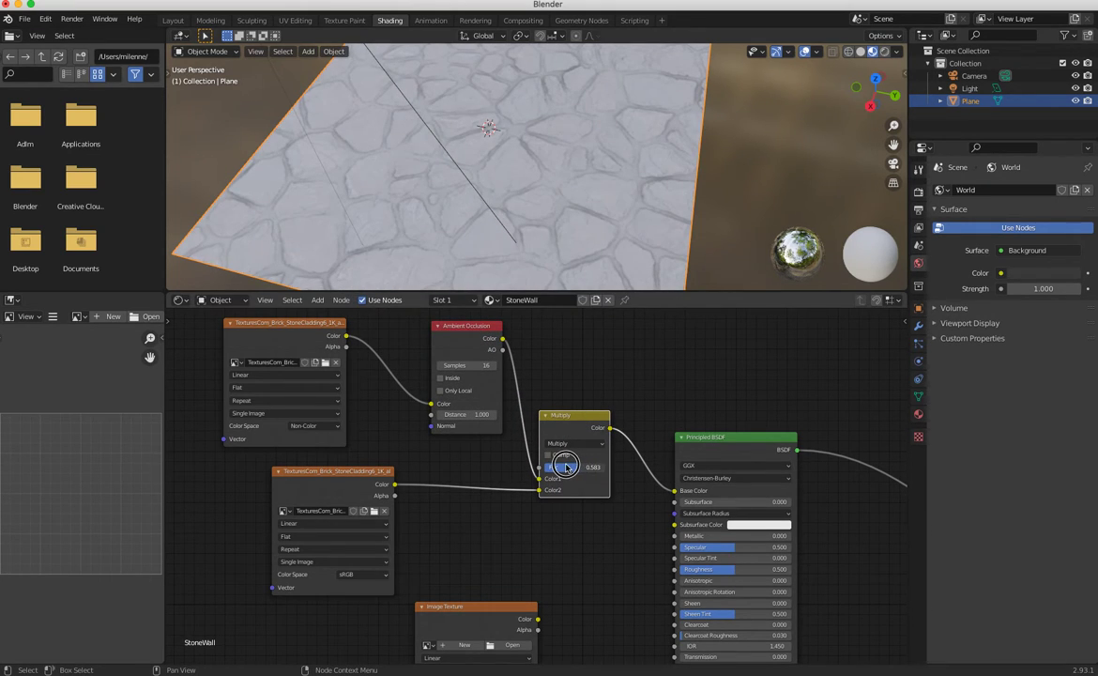
# Change the Multiply node's blending mode to Color Burn and set the ao texture's color space to sRGB, nudging that texture node right.
pyautogui.click(563, 443)
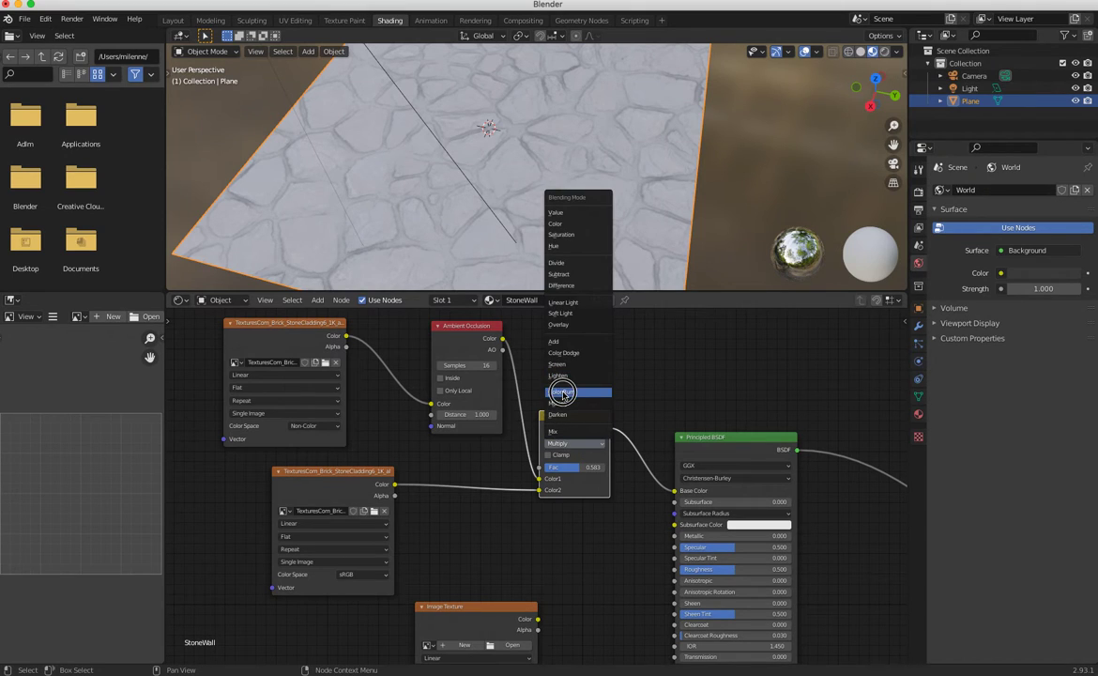
pyautogui.click(582, 410)
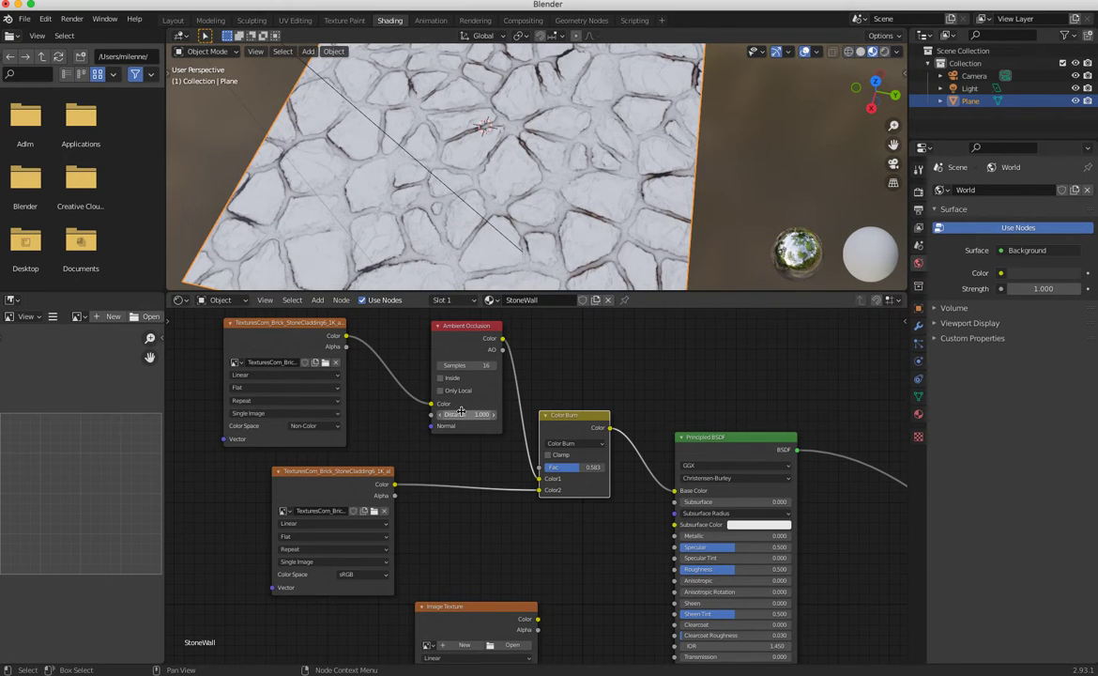
pyautogui.click(309, 430)
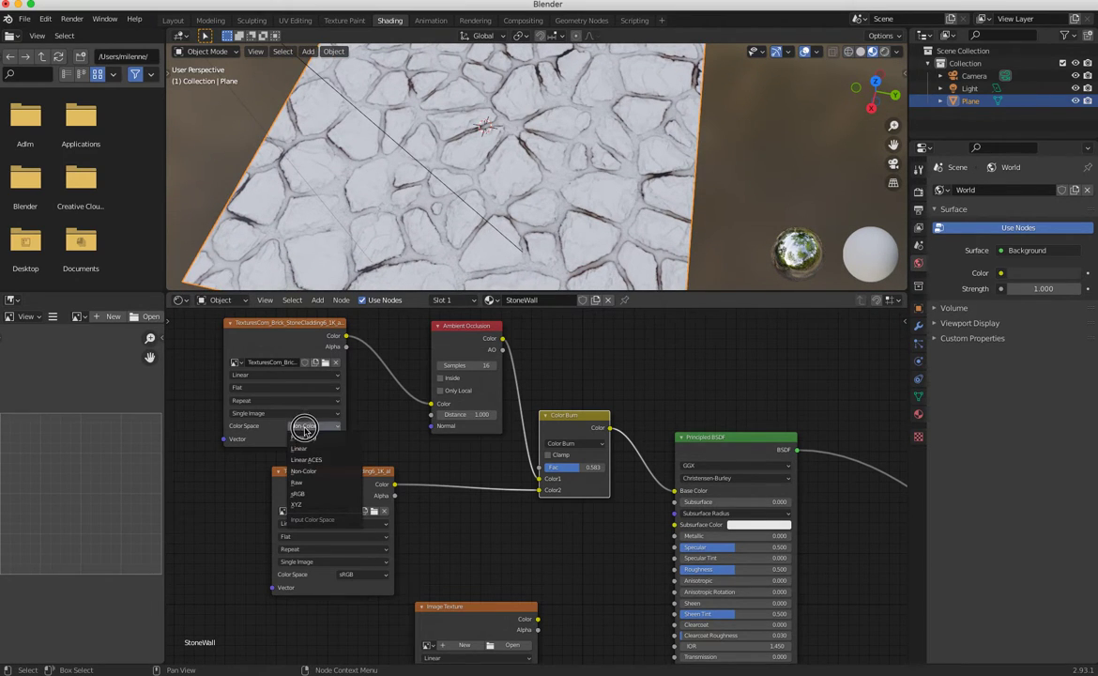
pyautogui.click(318, 496)
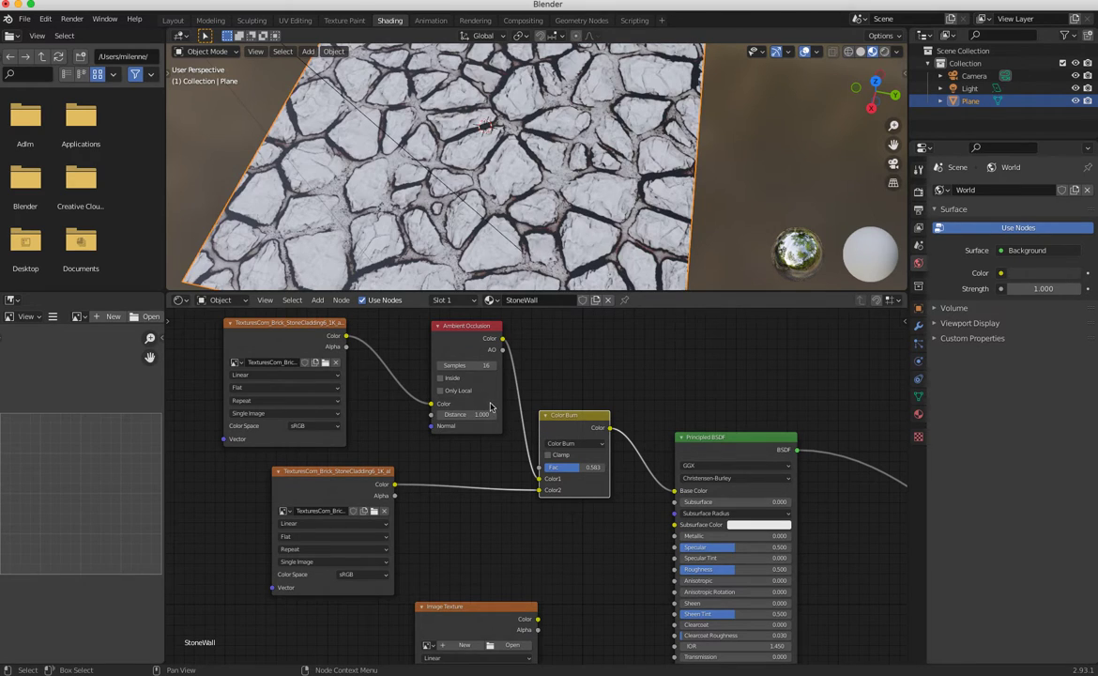
pyautogui.moveTo(290, 322); pyautogui.dragTo(300, 321)
# Switch the Color Burn node's blending mode back to Multiply and set its factor to 1.000.
pyautogui.click(568, 443)
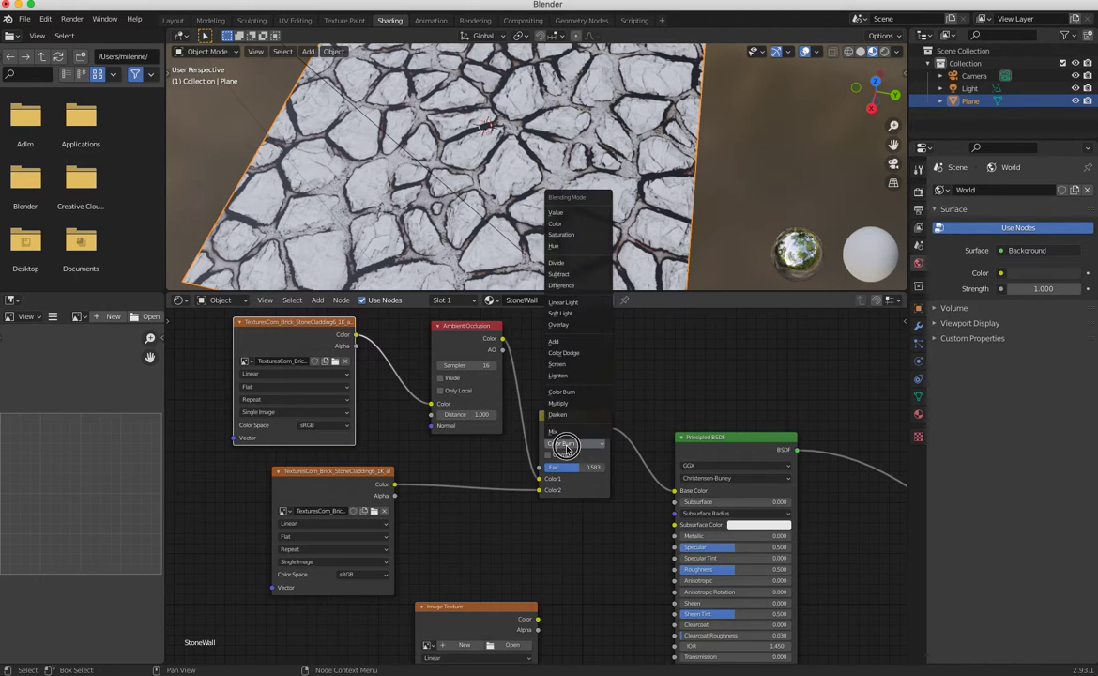
pyautogui.click(566, 403)
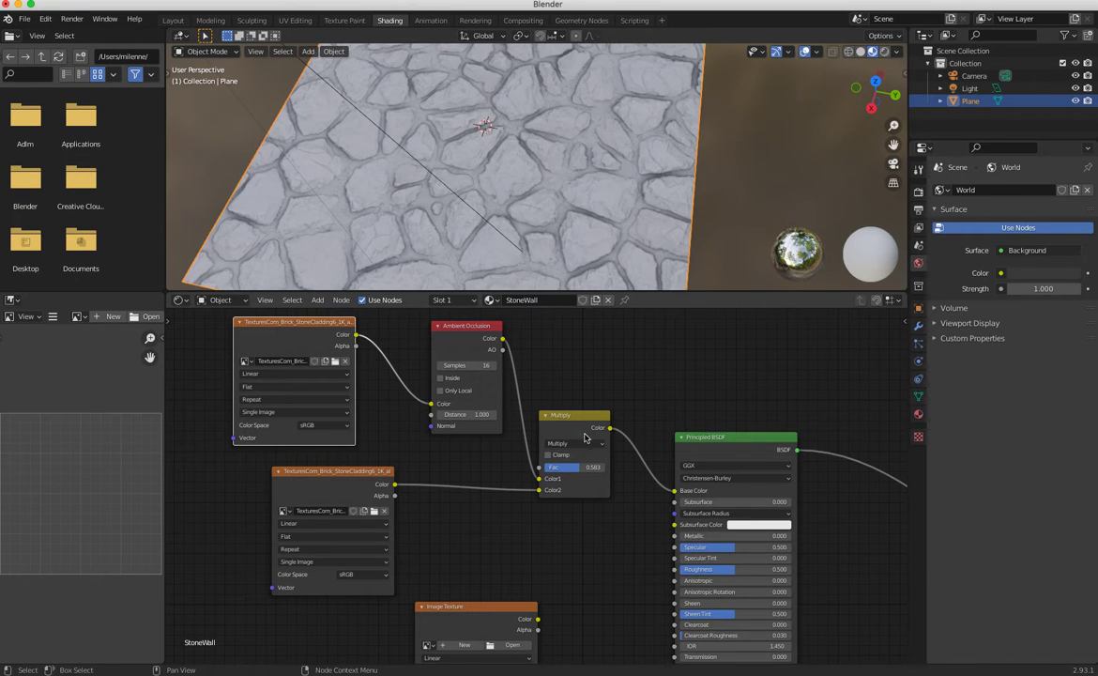
pyautogui.moveTo(577, 468); pyautogui.dragTo(645, 471)
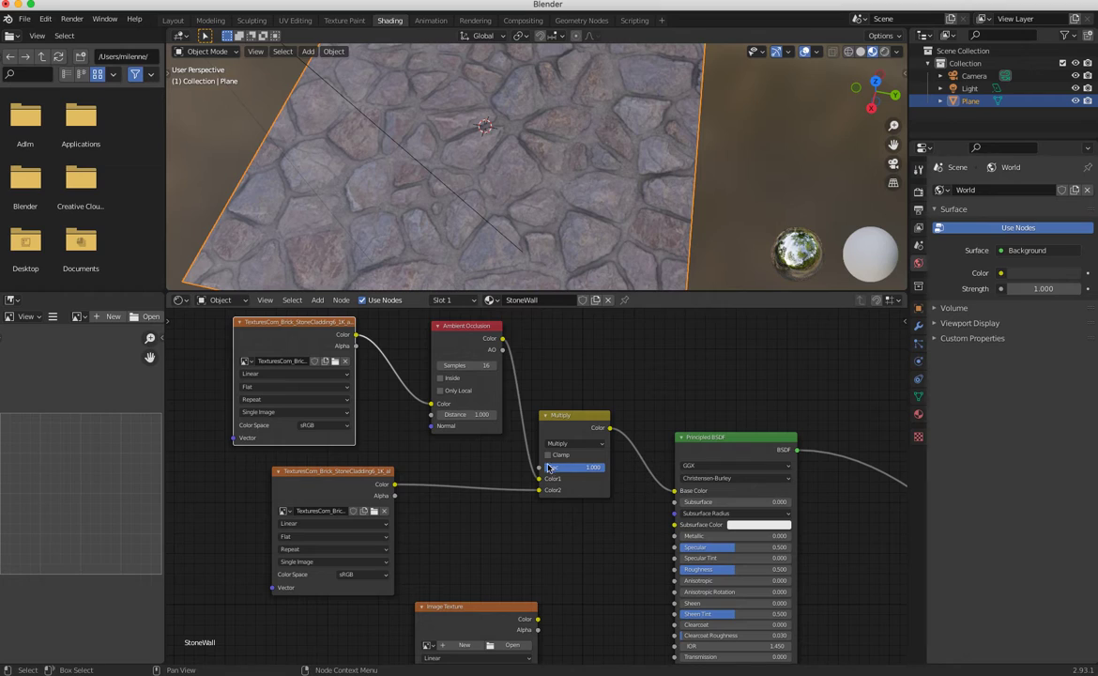
# Disconnect Ambient Occlusion from the Multiply node's Color1, reconnect its Color output, and inspect the stones on the plane up close.
pyautogui.moveTo(536, 469); pyautogui.dragTo(529, 476)
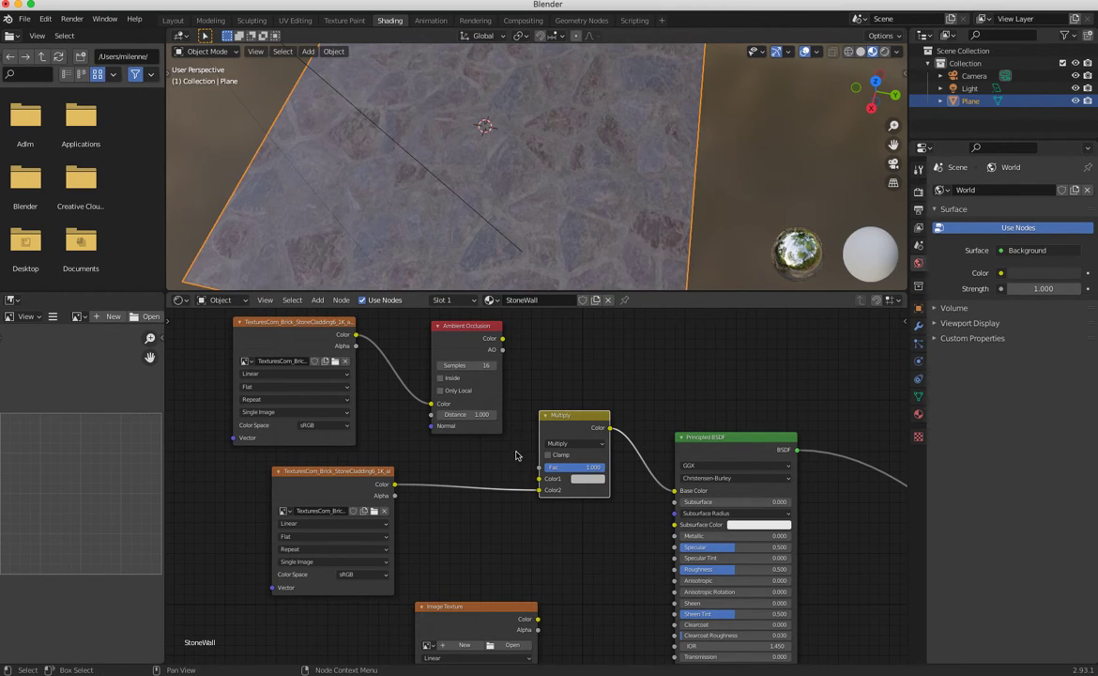
pyautogui.moveTo(502, 349); pyautogui.dragTo(538, 479)
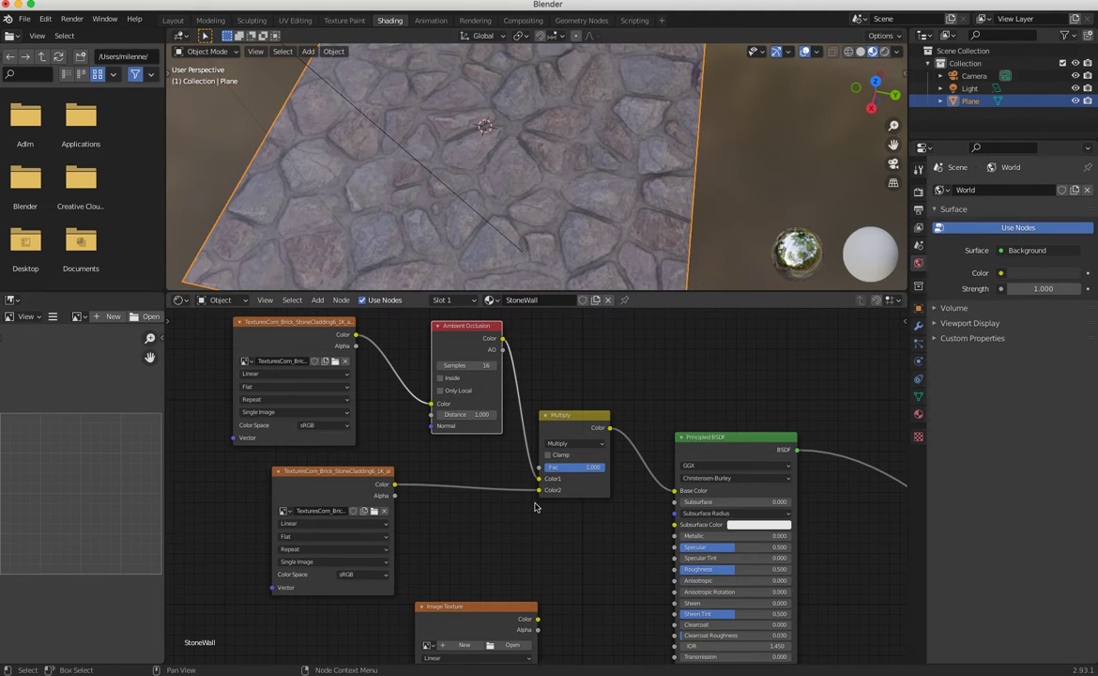
pyautogui.moveTo(466, 203); pyautogui.dragTo(502, 225, button='middle')
pyautogui.scroll(5, 500, 225)
pyautogui.moveTo(596, 468); pyautogui.dragTo(620, 473)
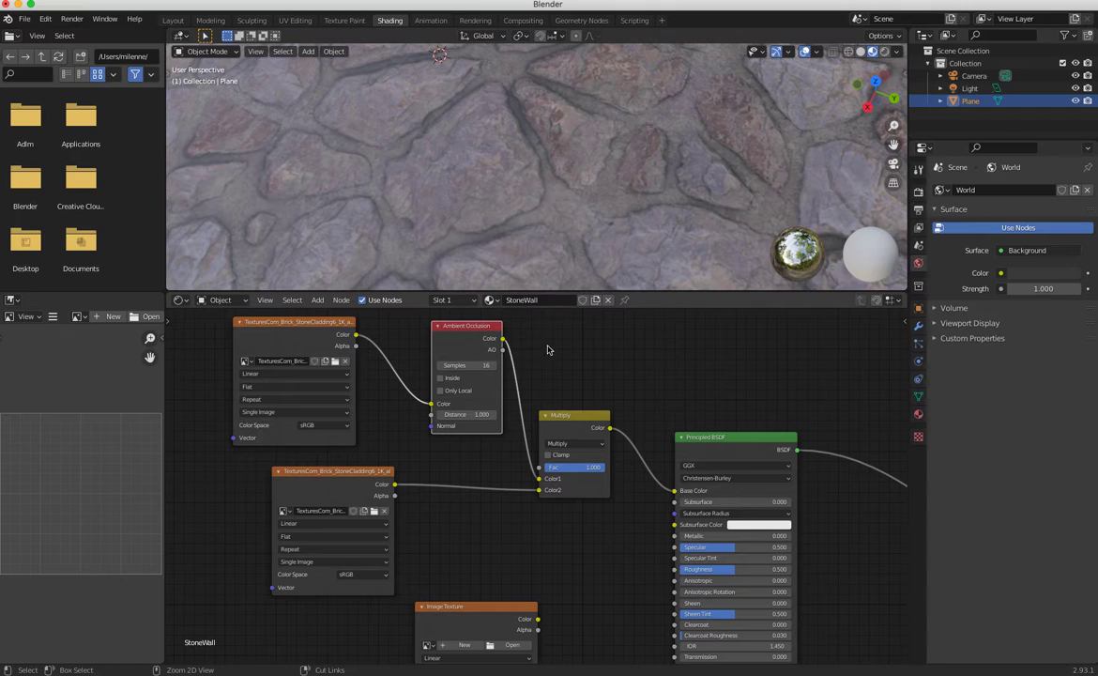
# Shift the albedo texture node and the Ambient Occlusion node left to tidy the node chain.
pyautogui.scroll(-2, 549, 350)
pyautogui.moveTo(378, 498); pyautogui.dragTo(362, 503)
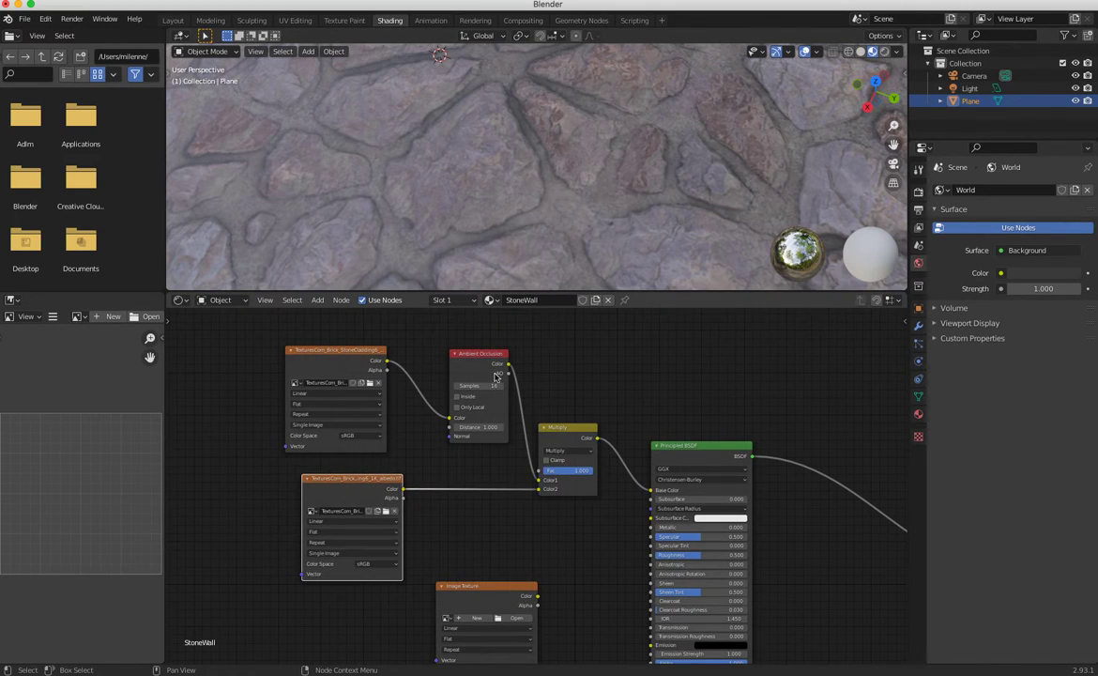
pyautogui.moveTo(468, 366); pyautogui.dragTo(449, 356)
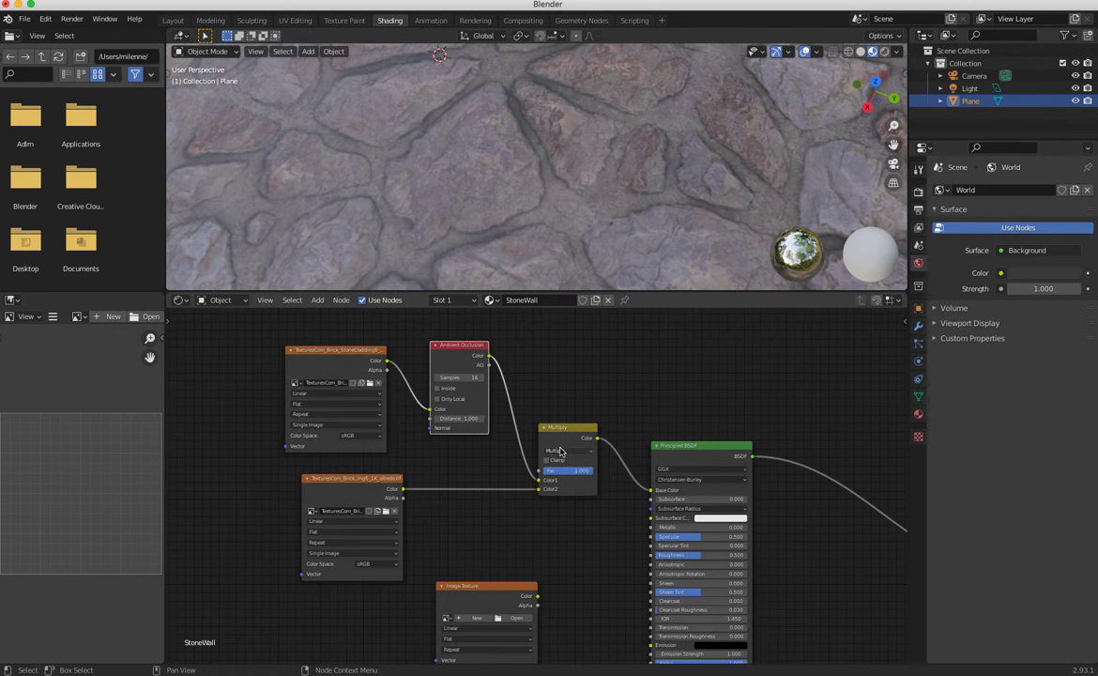
# Compare the whole plane with and without the Ambient Occlusion link by unplugging Multiply's Color1 and restoring the connection.
pyautogui.moveTo(596, 265)
pyautogui.mouseDown(button='middle')
pyautogui.moveTo(595, 246)
pyautogui.moveTo(750, 350)
pyautogui.moveTo(642, 290)
pyautogui.moveTo(650, 225)
pyautogui.moveTo(605, 277)
pyautogui.mouseUp(button='middle')
pyautogui.scroll(-5, 595, 246)
pyautogui.moveTo(531, 479); pyautogui.dragTo(505, 481)
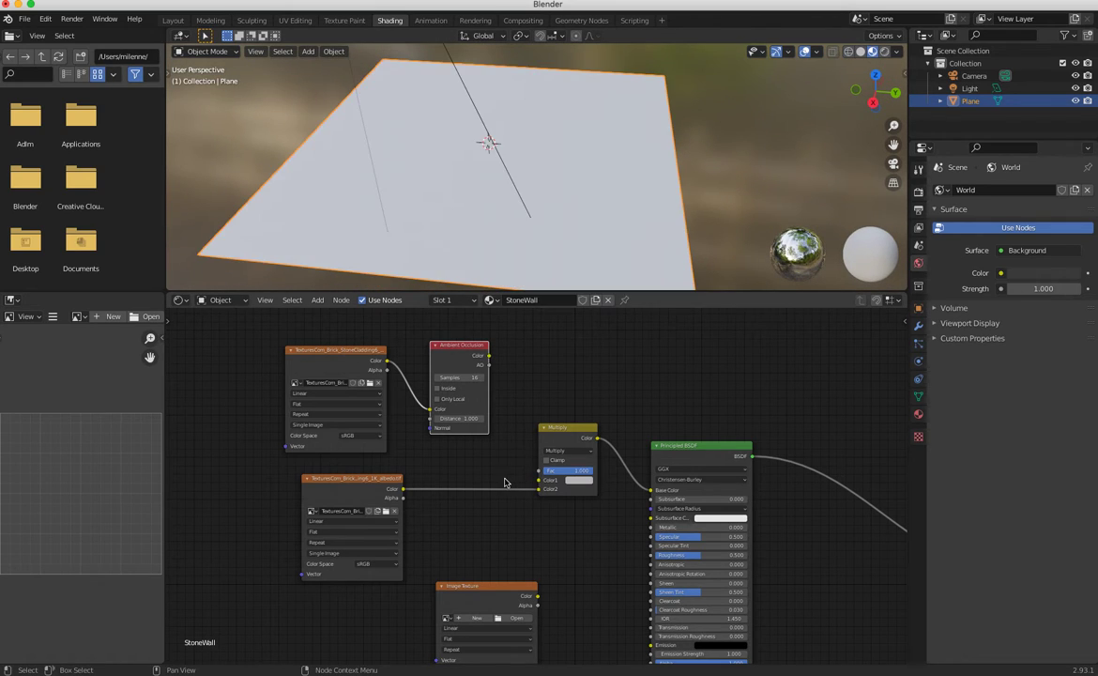
pyautogui.moveTo(488, 360); pyautogui.dragTo(539, 479)
pyautogui.moveTo(490, 230); pyautogui.dragTo(508, 212, button='middle')
# Move the empty Image Texture node below the Multiply node and load TexturesCom_Brick_StoneCladding6_1K_roughness.tif from PBRTexturing into it.
pyautogui.moveTo(480, 591); pyautogui.dragTo(473, 556)
pyautogui.keyDown('ctrl'); pyautogui.moveTo(473, 556); pyautogui.dragTo(508, 574, button='middle'); pyautogui.keyUp('ctrl')
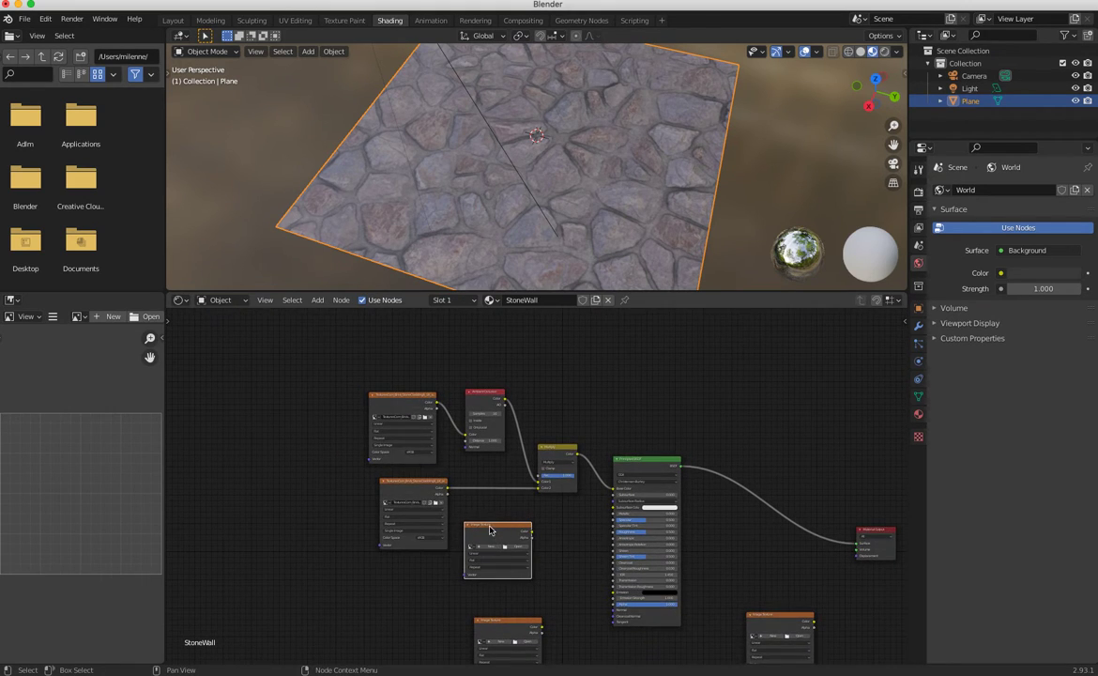
pyautogui.moveTo(489, 530); pyautogui.dragTo(496, 546)
pyautogui.click(512, 558)
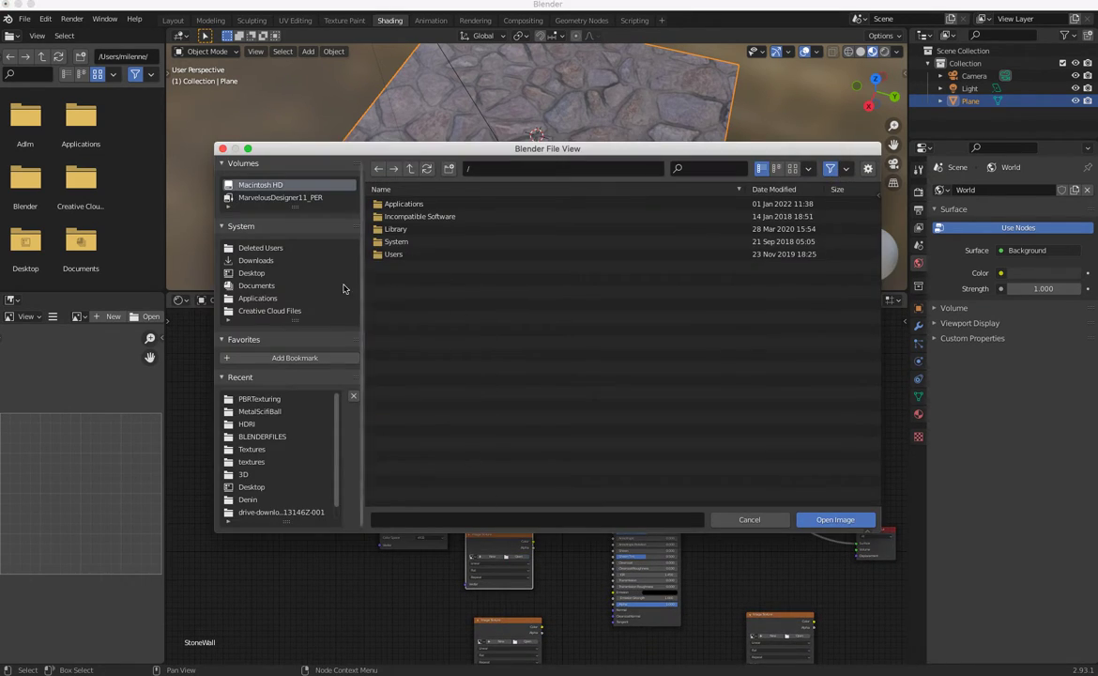
pyautogui.click(251, 401)
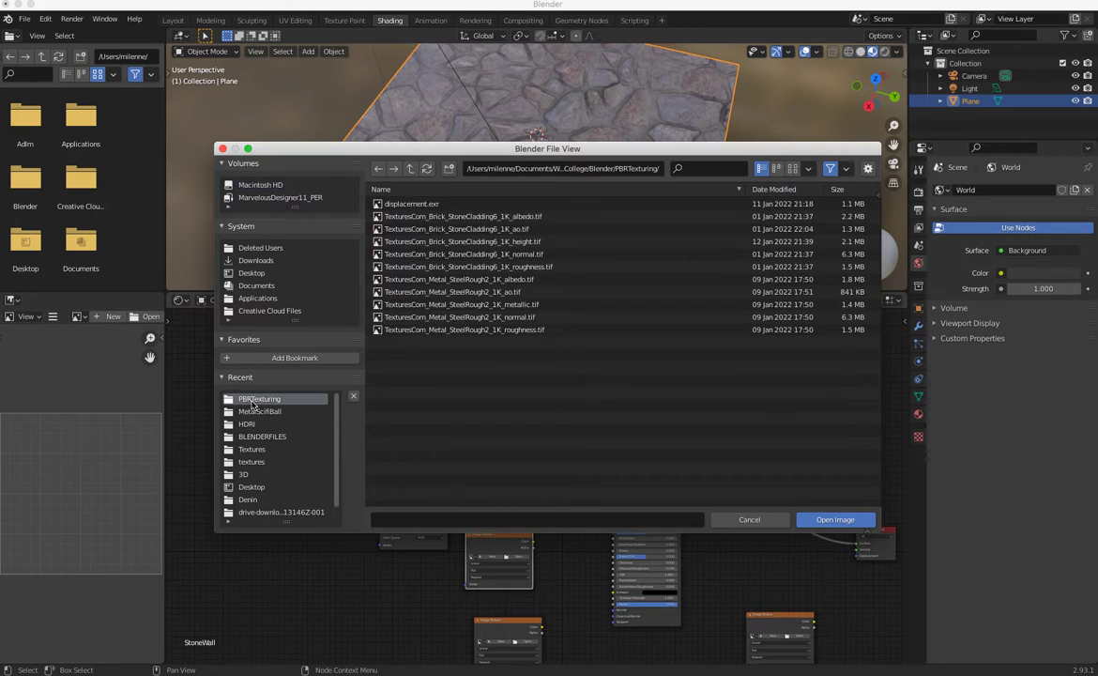
pyautogui.click(482, 267)
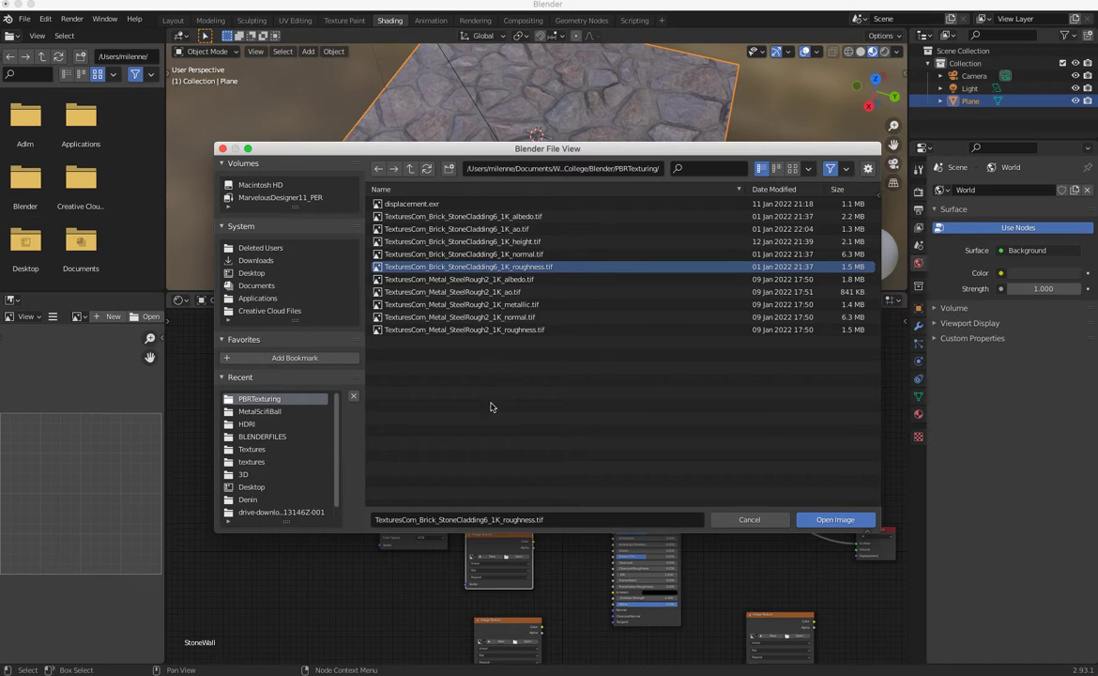
pyautogui.click(830, 519)
# Connect the roughness texture's Color output to the Principled BSDF's Roughness and place the texture node below the albedo node.
pyautogui.scroll(4, 366, 474)
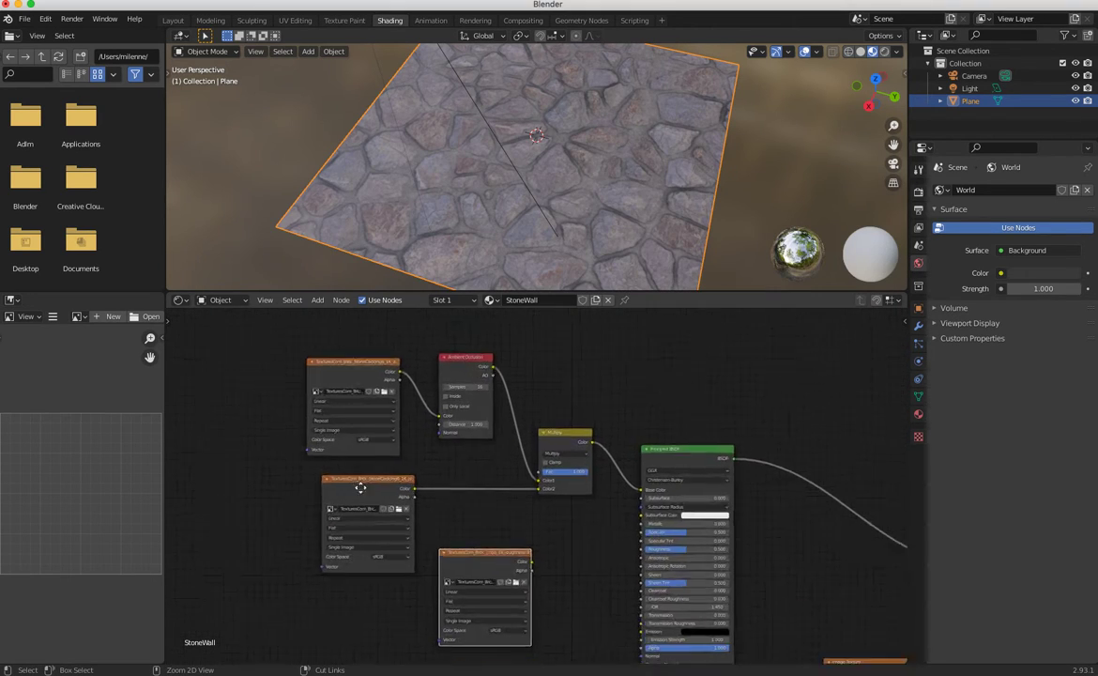
pyautogui.scroll(-5, 391, 436)
pyautogui.moveTo(505, 437); pyautogui.dragTo(554, 432)
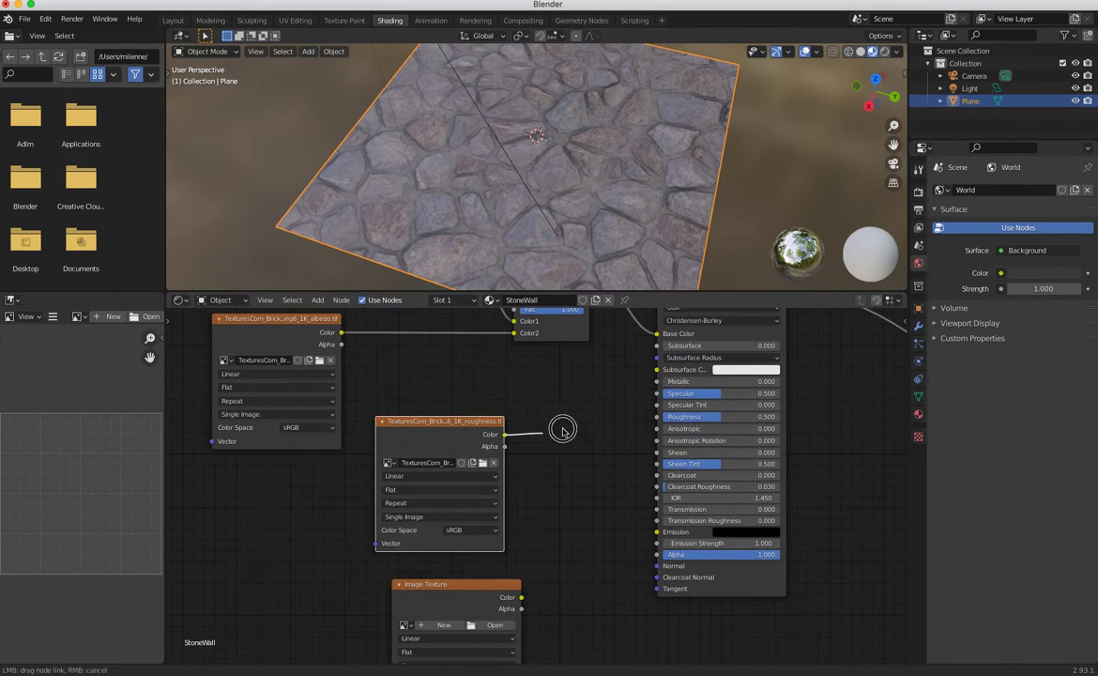
pyautogui.moveTo(654, 416)
pyautogui.mouseDown()
pyautogui.moveTo(648, 427)
pyautogui.moveTo(656, 417)
pyautogui.mouseUp()
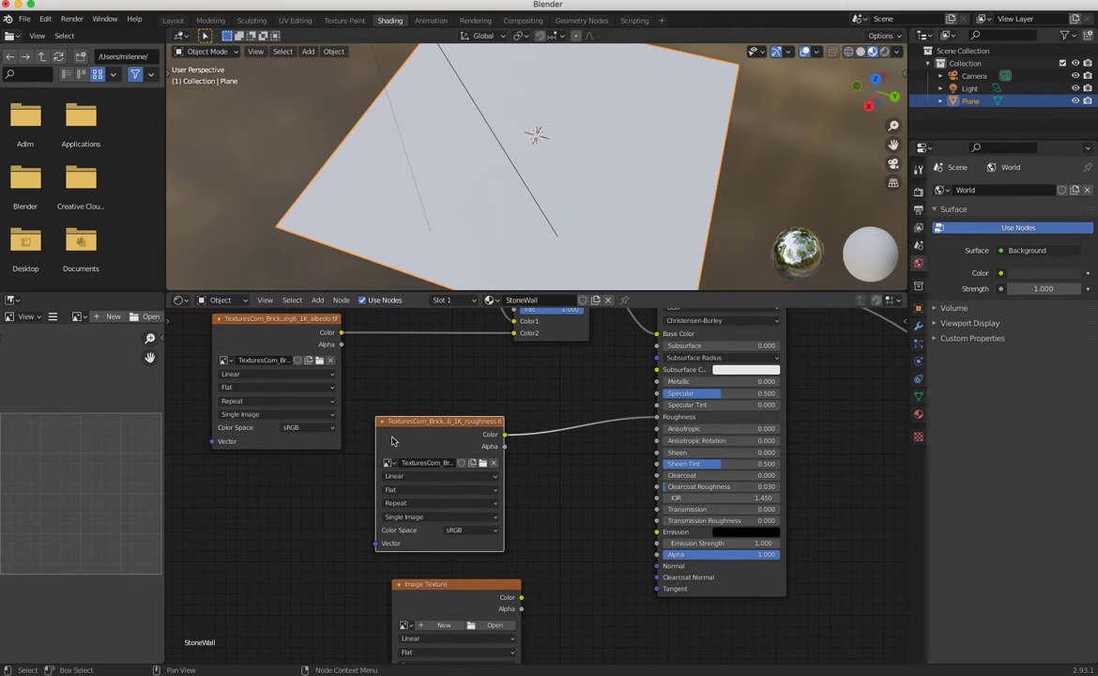
pyautogui.moveTo(393, 441); pyautogui.dragTo(213, 499)
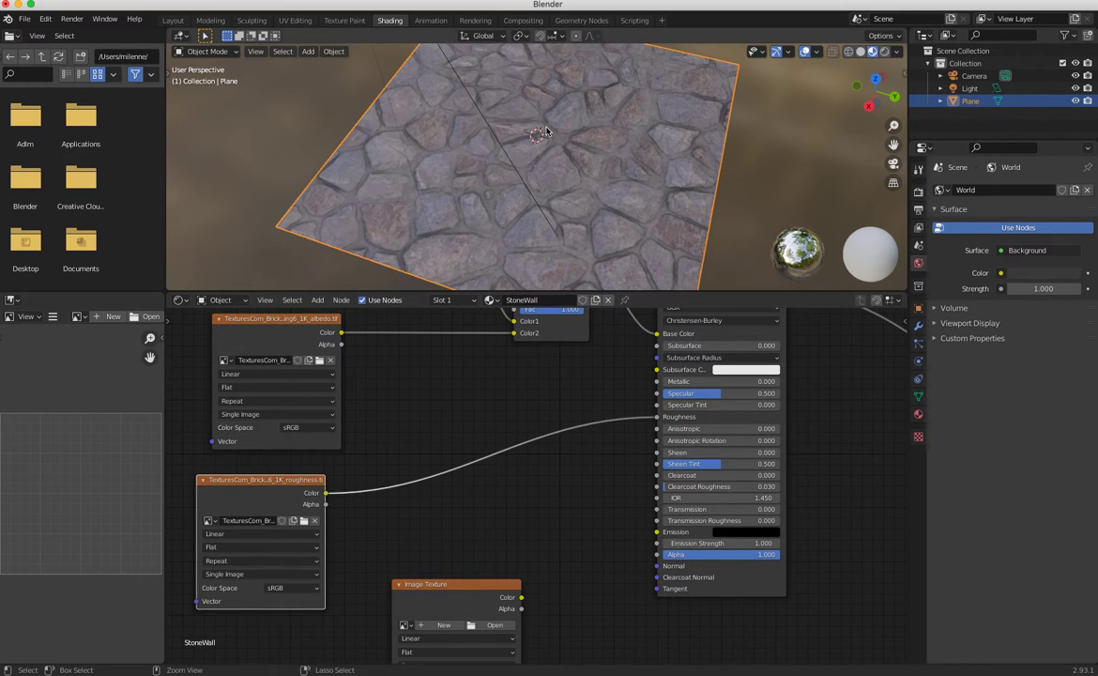
# Examine the plane's roughness response in Rendered viewport shading from several angles and distances.
pyautogui.scroll(5, 867, 73)
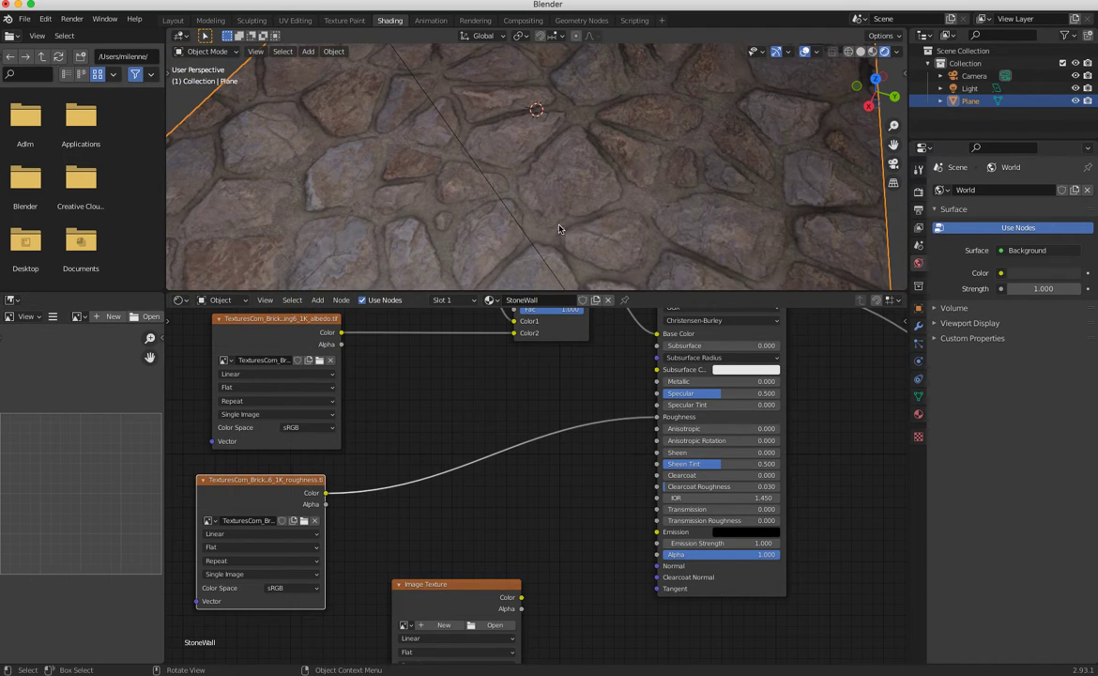
pyautogui.scroll(-4, 553, 227)
pyautogui.moveTo(584, 216); pyautogui.dragTo(502, 226, button='middle')
pyautogui.scroll(4, 512, 225)
pyautogui.moveTo(515, 384); pyautogui.dragTo(503, 466, button='middle')
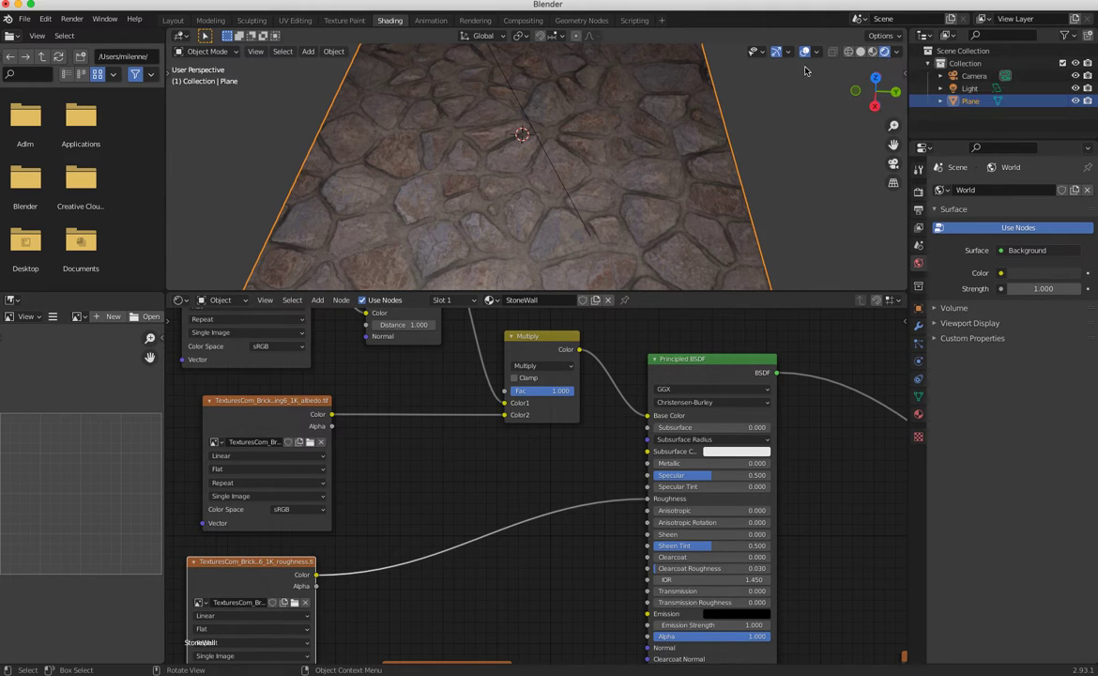
pyautogui.scroll(-4, 508, 162)
pyautogui.moveTo(508, 161); pyautogui.dragTo(583, 204, button='middle')
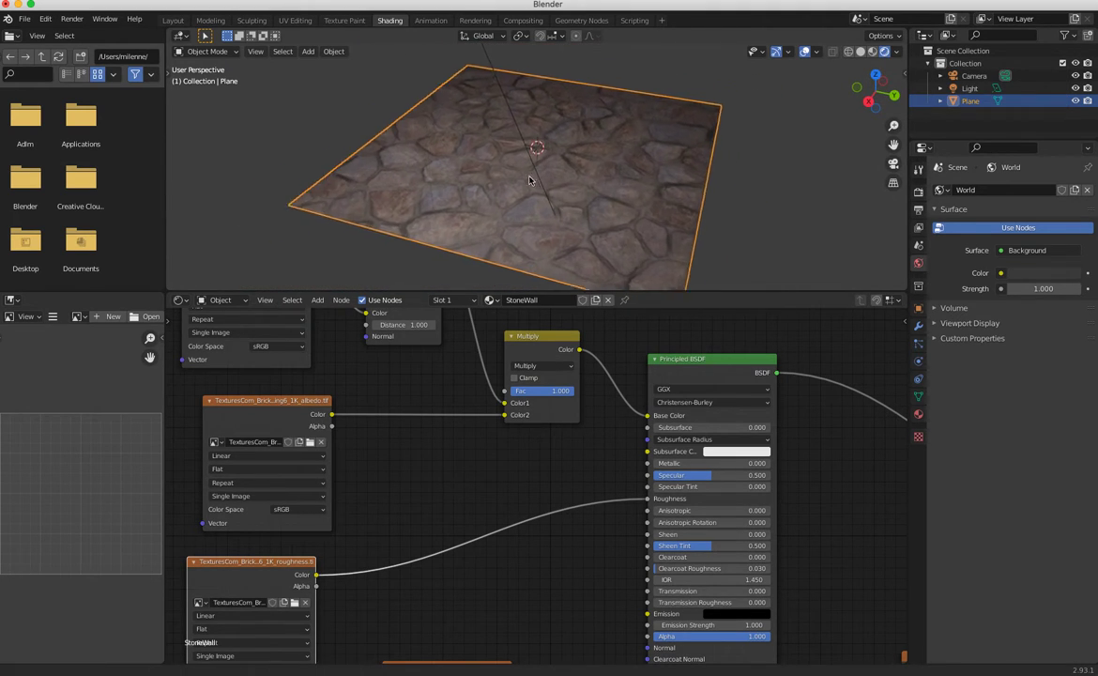
pyautogui.scroll(3, 583, 204)
# Disconnect the roughness texture from the Principled BSDF and compare a Roughness value of 0.277 with a much higher one.
pyautogui.moveTo(641, 498); pyautogui.dragTo(590, 505)
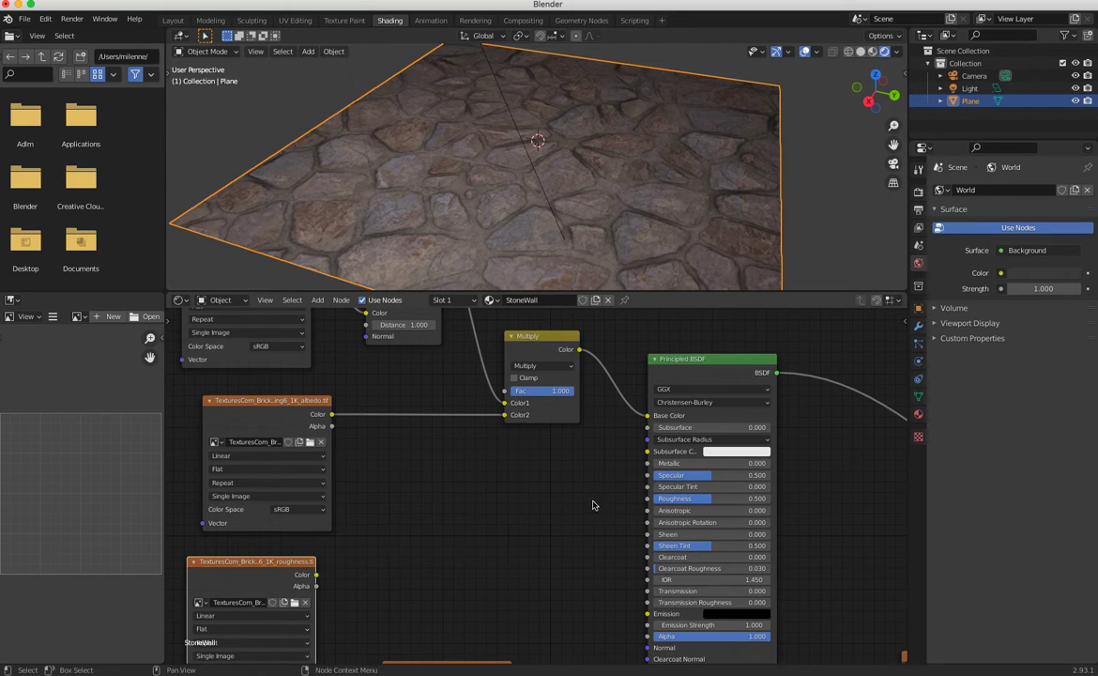
pyautogui.moveTo(601, 263); pyautogui.dragTo(673, 259, button='middle')
pyautogui.scroll(3, 673, 259)
pyautogui.moveTo(433, 169); pyautogui.dragTo(600, 225, button='middle')
pyautogui.moveTo(749, 498)
pyautogui.mouseDown()
pyautogui.moveTo(785, 492)
pyautogui.moveTo(674, 490)
pyautogui.mouseUp()
pyautogui.scroll(-5, 526, 169)
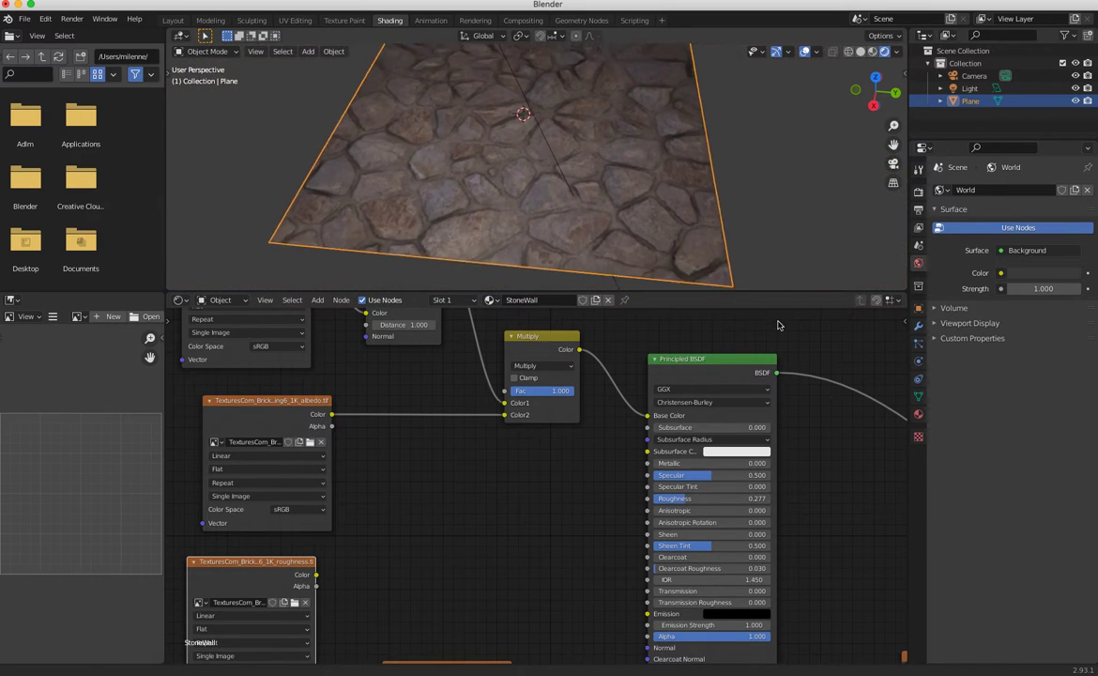
pyautogui.moveTo(683, 504)
pyautogui.mouseDown()
pyautogui.moveTo(642, 500)
pyautogui.moveTo(750, 489)
pyautogui.mouseUp()
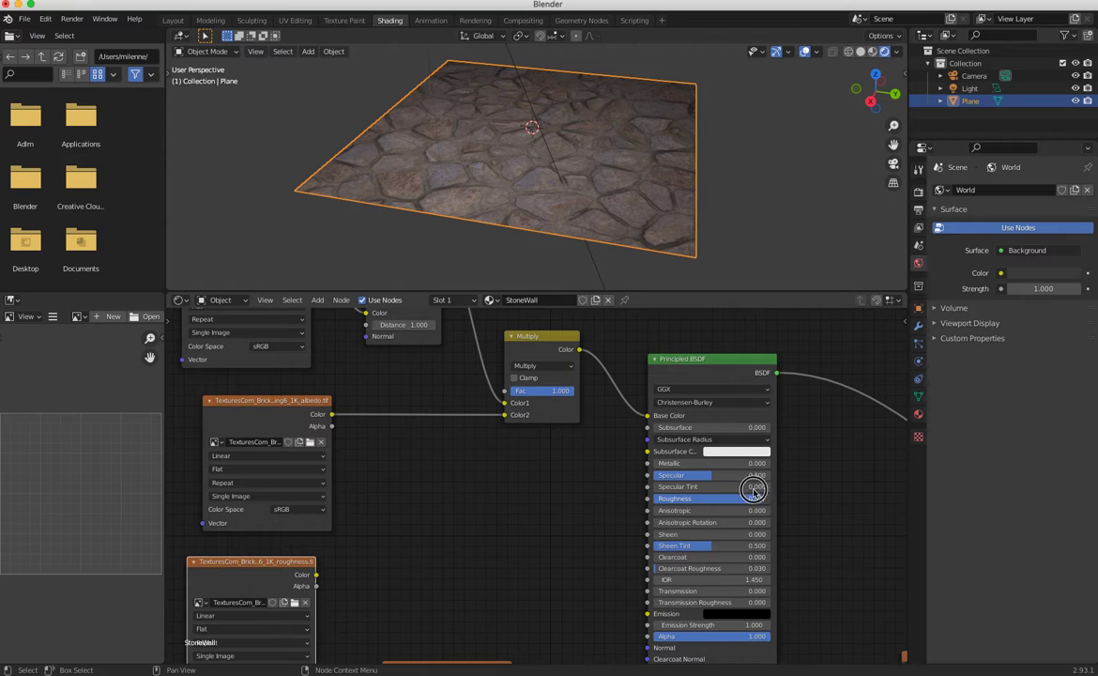
# Reconnect the roughness texture's Color output to the Principled BSDF's Roughness and inspect how light falls on the plane.
pyautogui.scroll(-4, 547, 206)
pyautogui.moveTo(686, 276); pyautogui.dragTo(611, 122, button='middle')
pyautogui.click(633, 102)
pyautogui.moveTo(611, 122)
pyautogui.mouseDown()
pyautogui.moveTo(583, 113)
pyautogui.moveTo(623, 127)
pyautogui.mouseUp()
pyautogui.click(554, 253)
pyautogui.scroll(3, 463, 448)
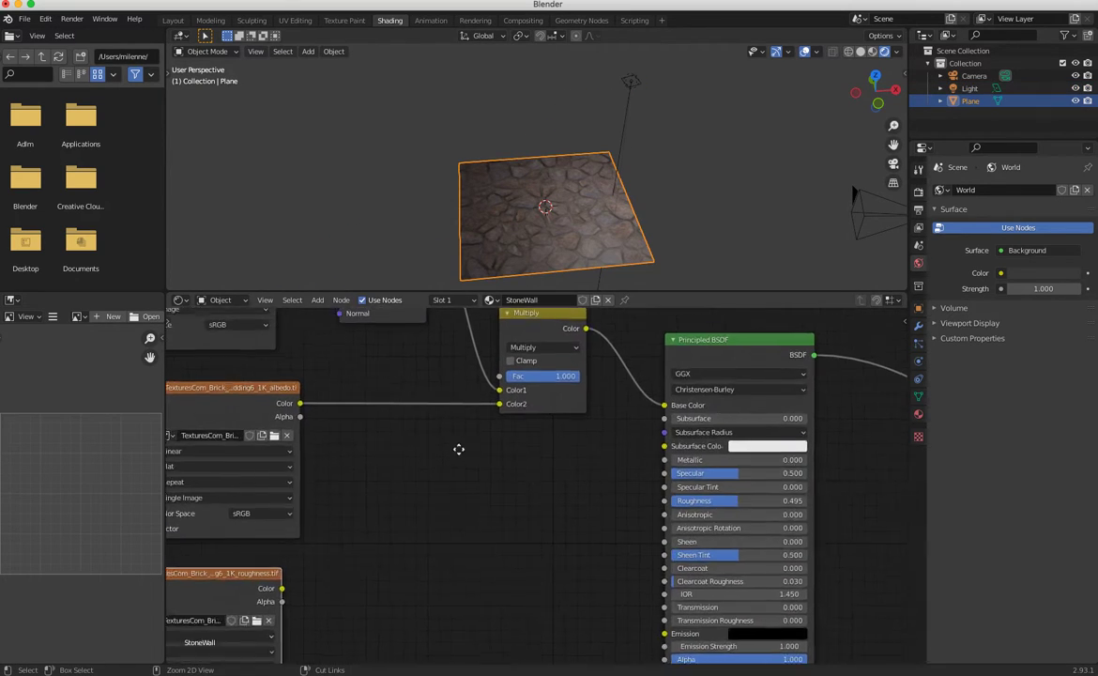
pyautogui.moveTo(277, 591); pyautogui.dragTo(667, 500)
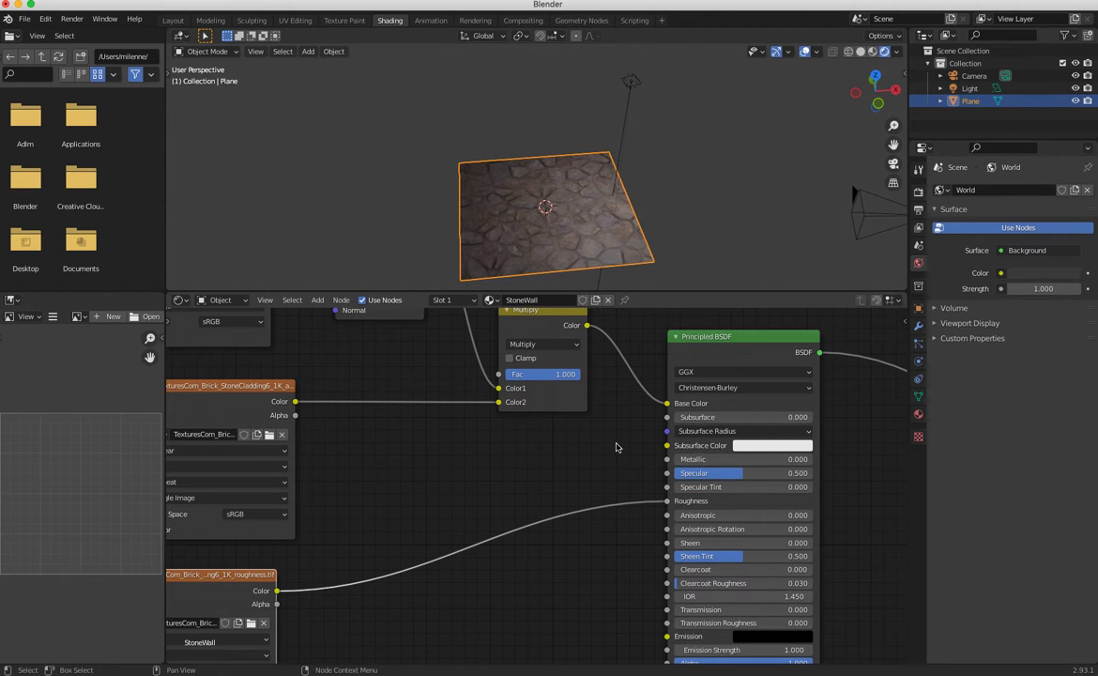
pyautogui.scroll(8, 361, 172)
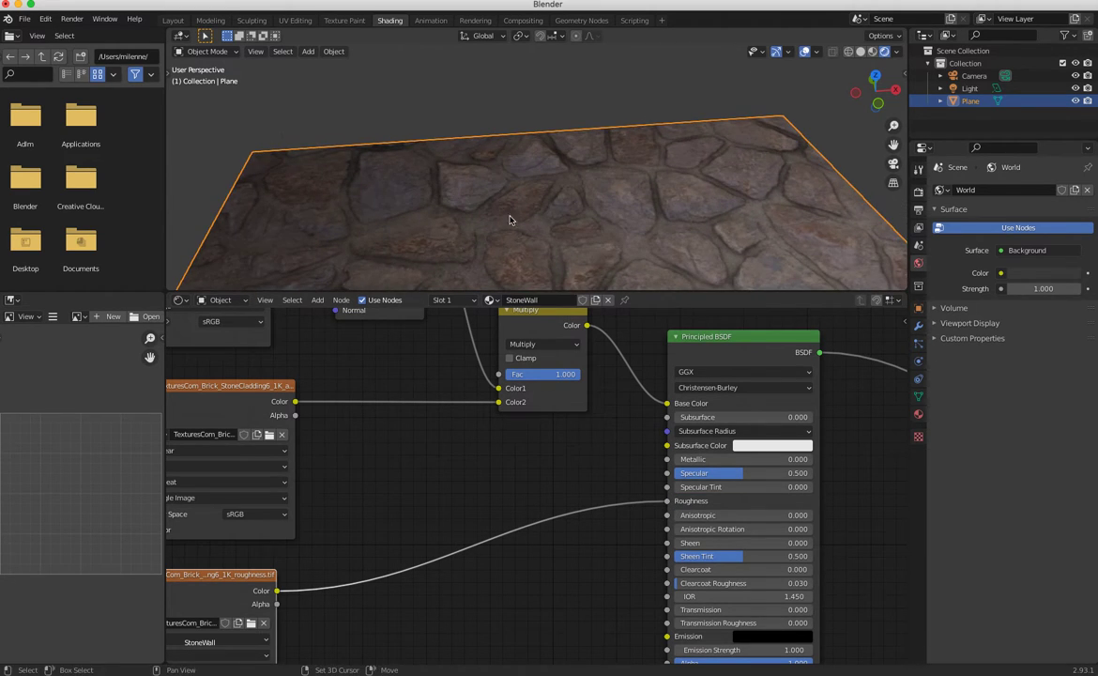
pyautogui.moveTo(525, 169); pyautogui.dragTo(714, 311, button='middle')
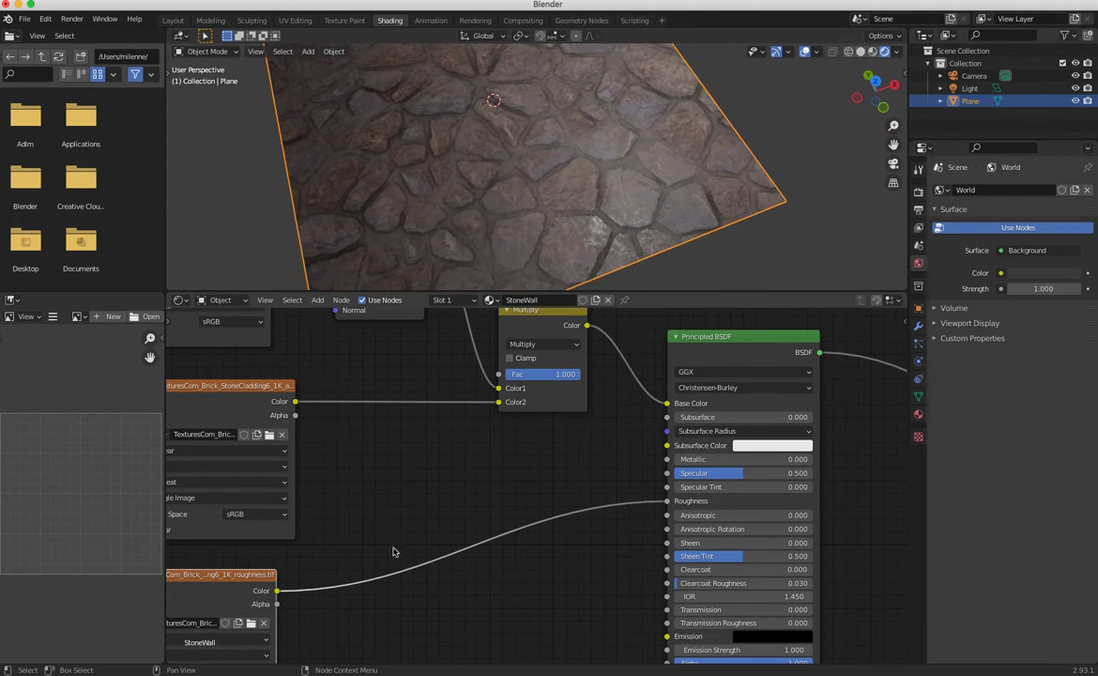
# Set the roughness texture's color space to Non-Color and place the node back below the albedo texture.
pyautogui.scroll(-1, 284, 602)
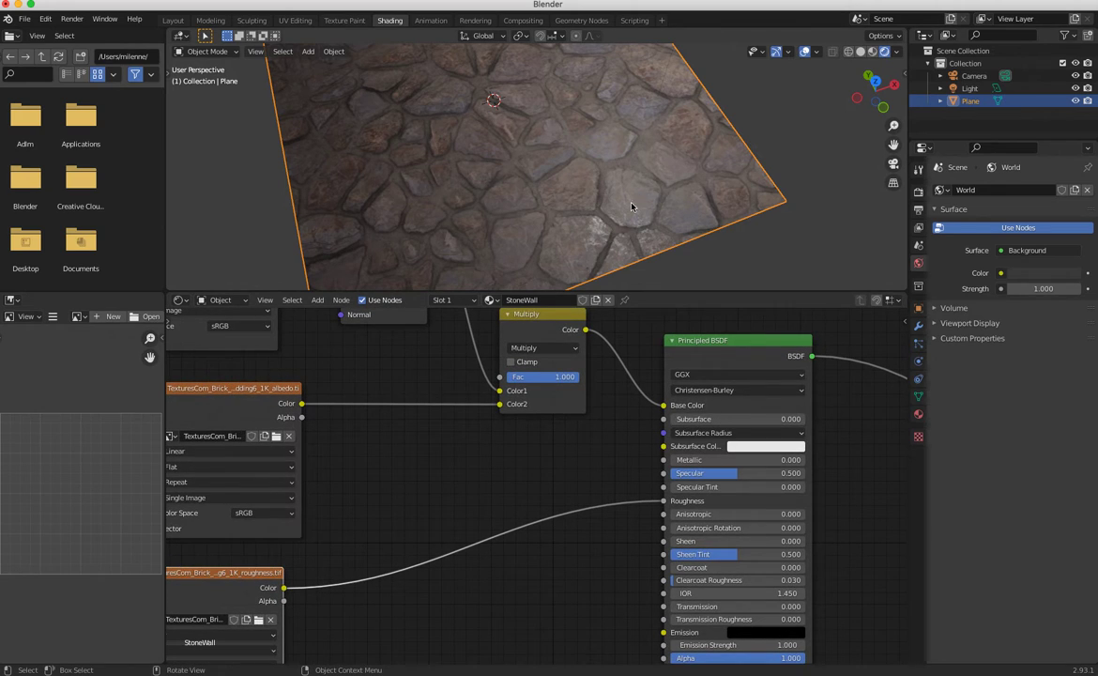
pyautogui.moveTo(615, 232); pyautogui.dragTo(563, 287, button='middle')
pyautogui.moveTo(241, 574); pyautogui.dragTo(473, 456)
pyautogui.click(467, 583)
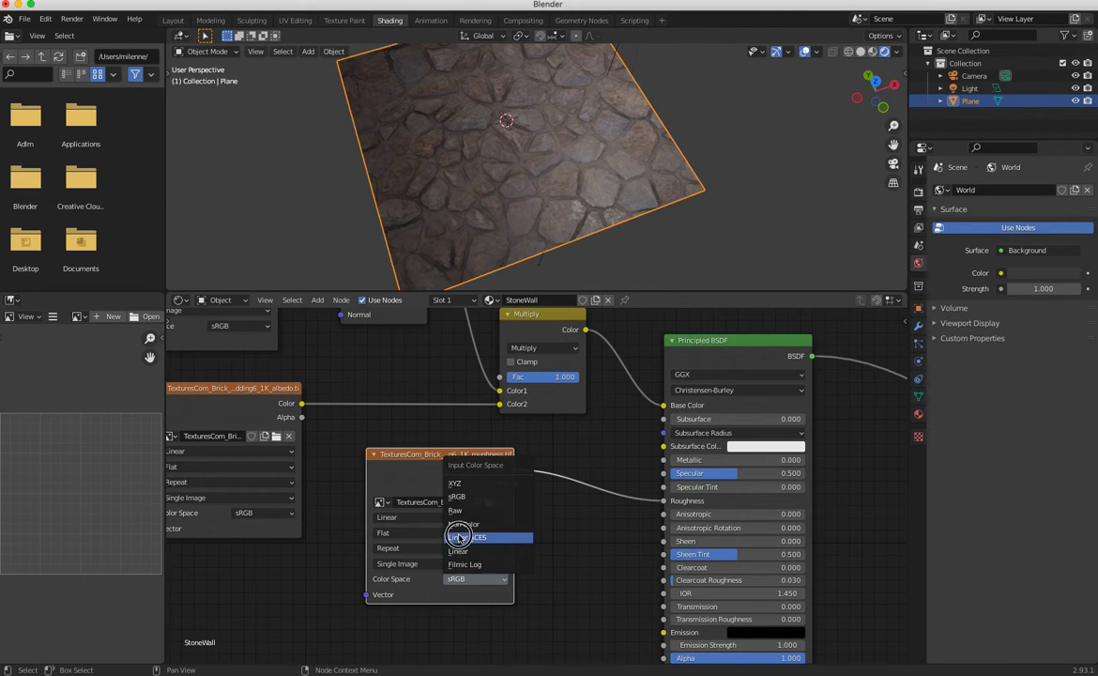
pyautogui.click(470, 549)
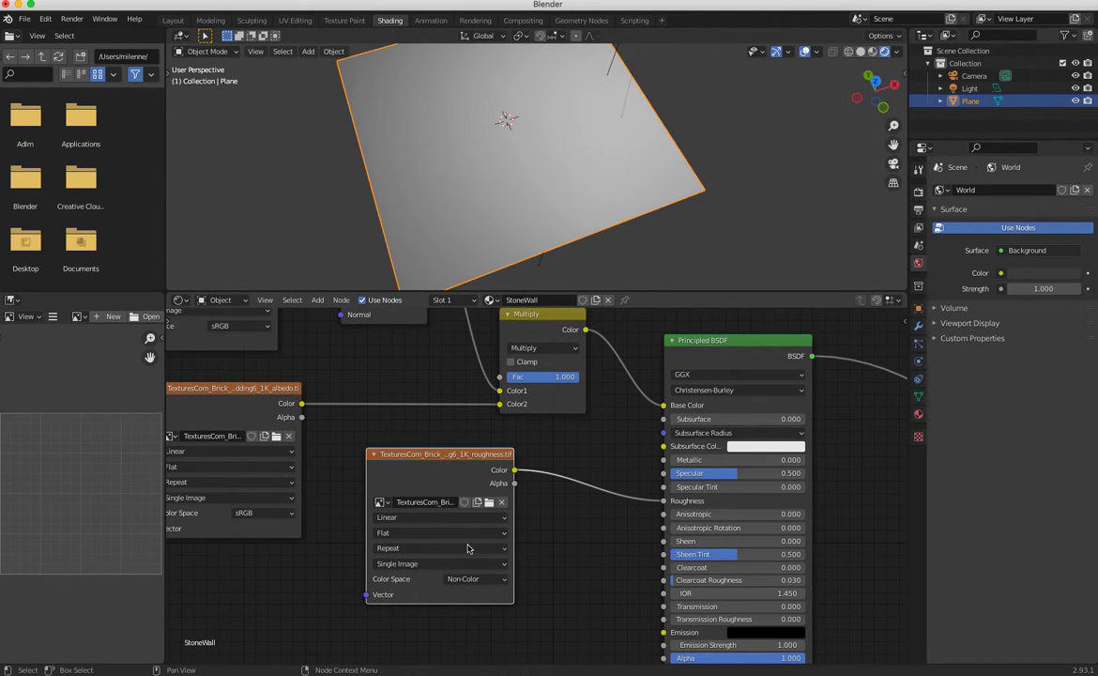
pyautogui.moveTo(437, 468); pyautogui.dragTo(424, 492)
pyautogui.moveTo(441, 141); pyautogui.dragTo(385, 263, button='middle')
pyautogui.moveTo(429, 503); pyautogui.dragTo(237, 561)
# Load TexturesCom_Brick_StoneCladding6_1K_normal.tif into the empty Image Texture node below the roughness texture and space it from the spare texture node.
pyautogui.scroll(-3, 514, 561)
pyautogui.keyDown('shift'); pyautogui.scroll(-5, 473, 455); pyautogui.keyUp('shift')
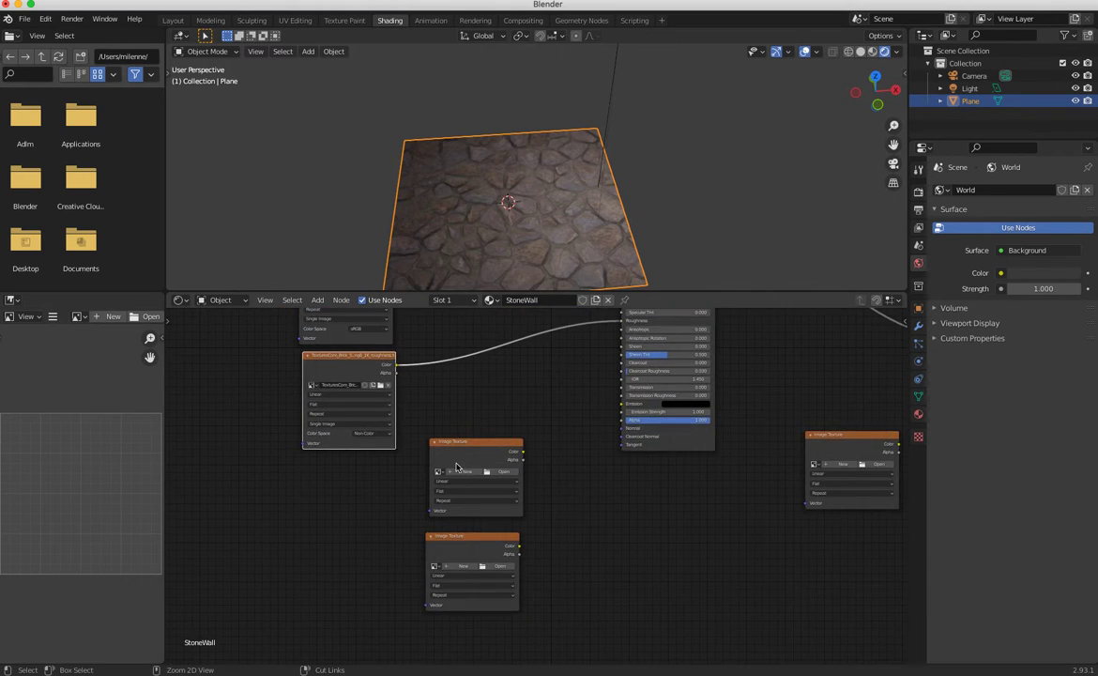
pyautogui.scroll(3, 476, 460)
pyautogui.click(479, 461)
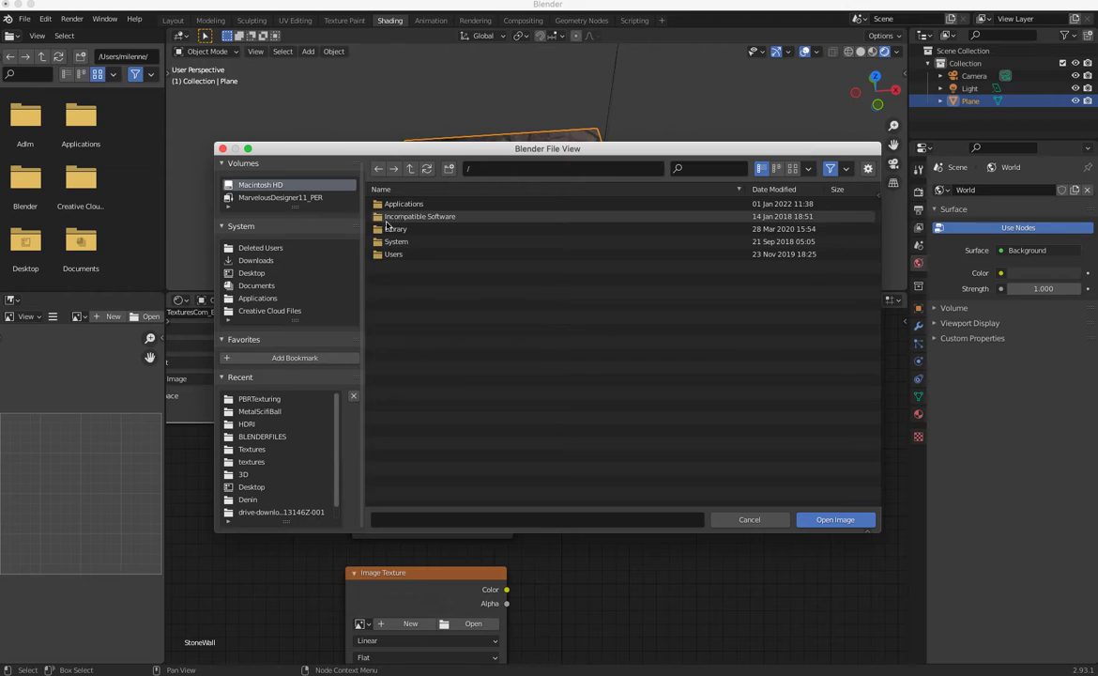
pyautogui.click(259, 399)
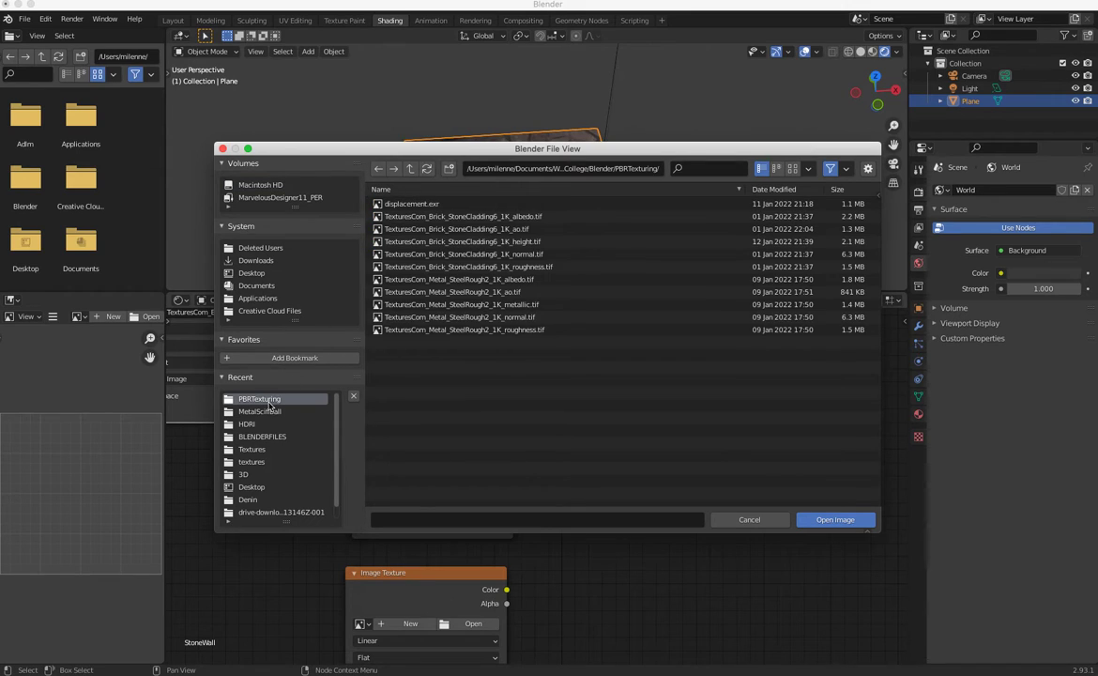
pyautogui.click(470, 256)
pyautogui.click(818, 521)
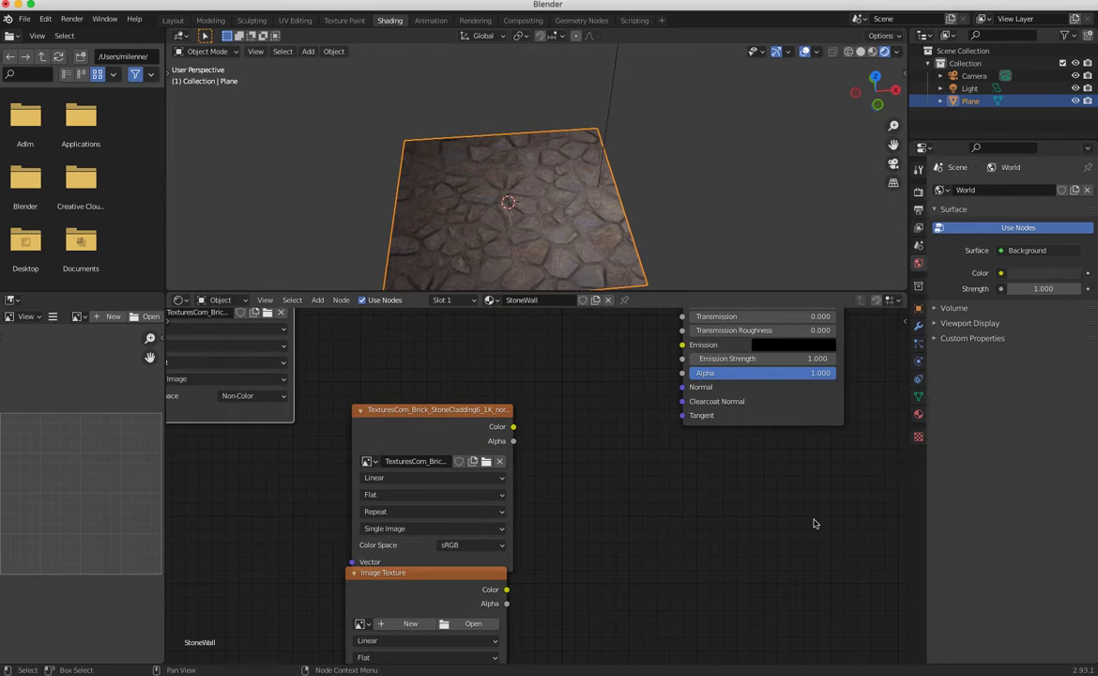
pyautogui.moveTo(416, 425); pyautogui.dragTo(375, 382)
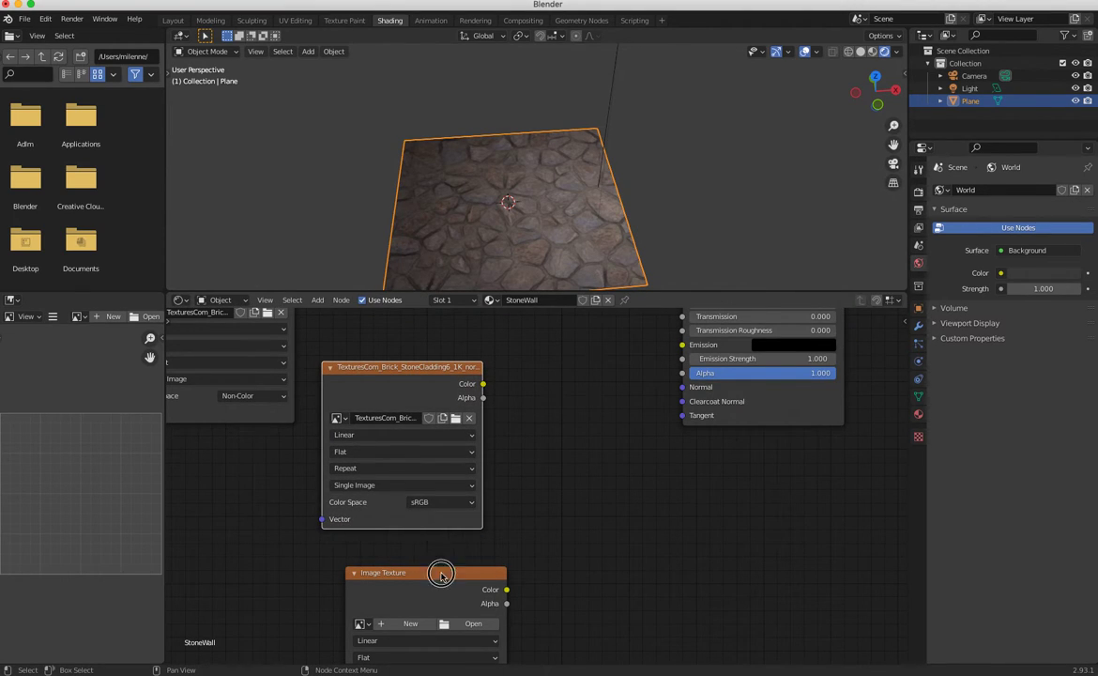
pyautogui.moveTo(441, 574); pyautogui.dragTo(349, 567)
pyautogui.moveTo(404, 369); pyautogui.dragTo(392, 382)
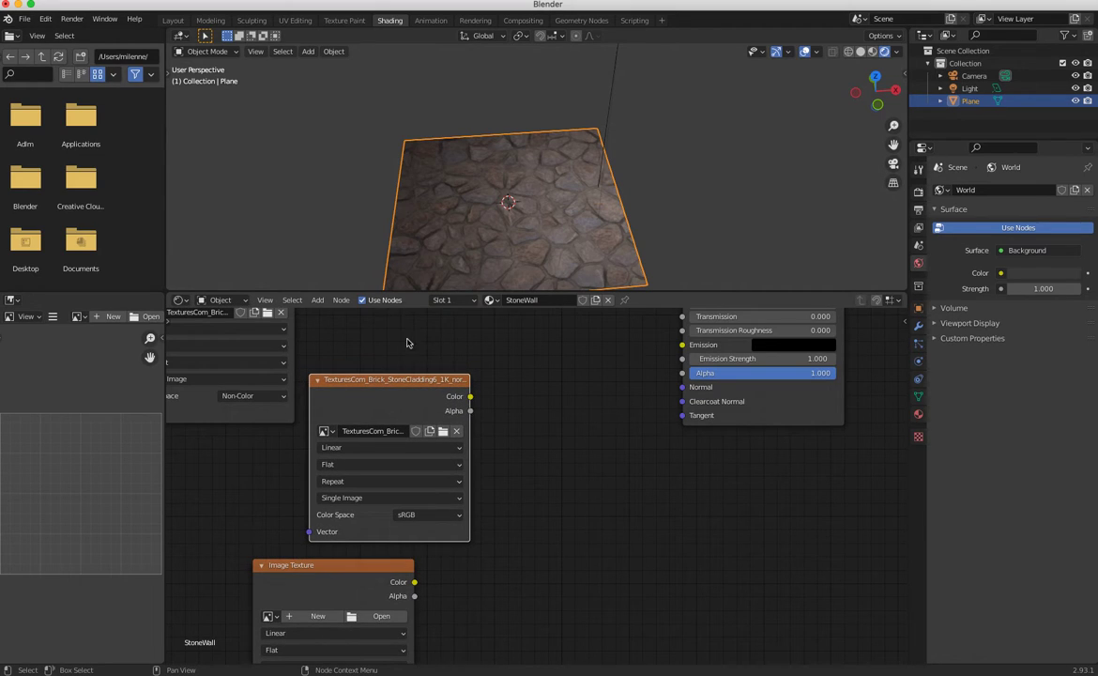
# Add a Normal Map node between the normal texture and the Principled BSDF.
pyautogui.click(317, 299)
pyautogui.click(335, 312)
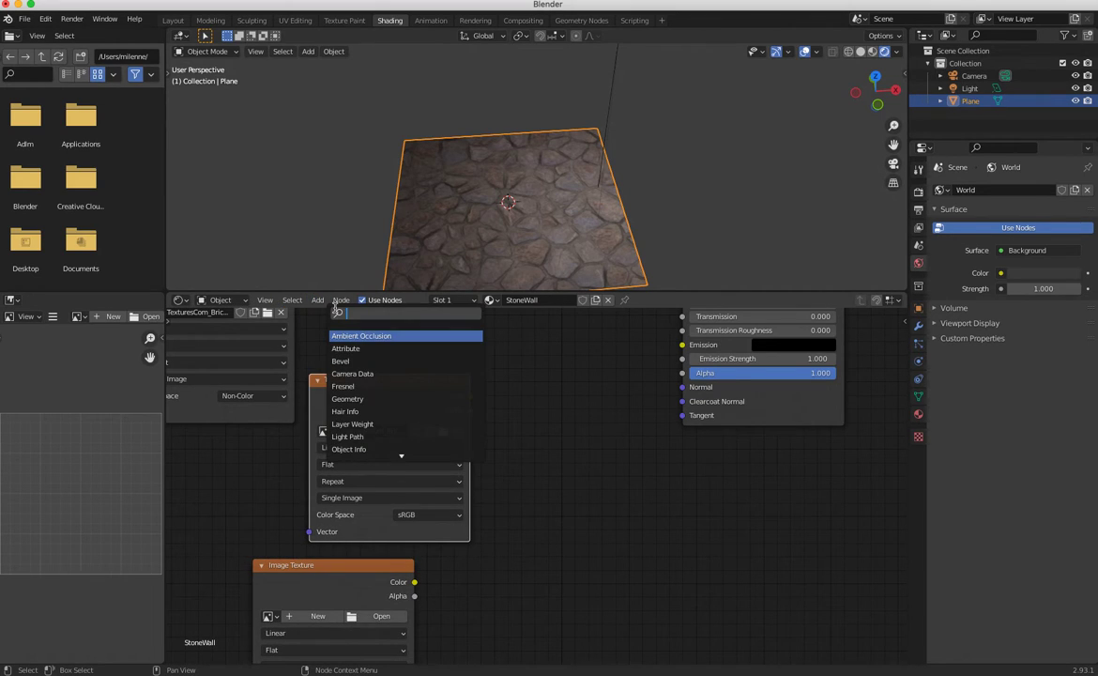
pyautogui.write('norma')
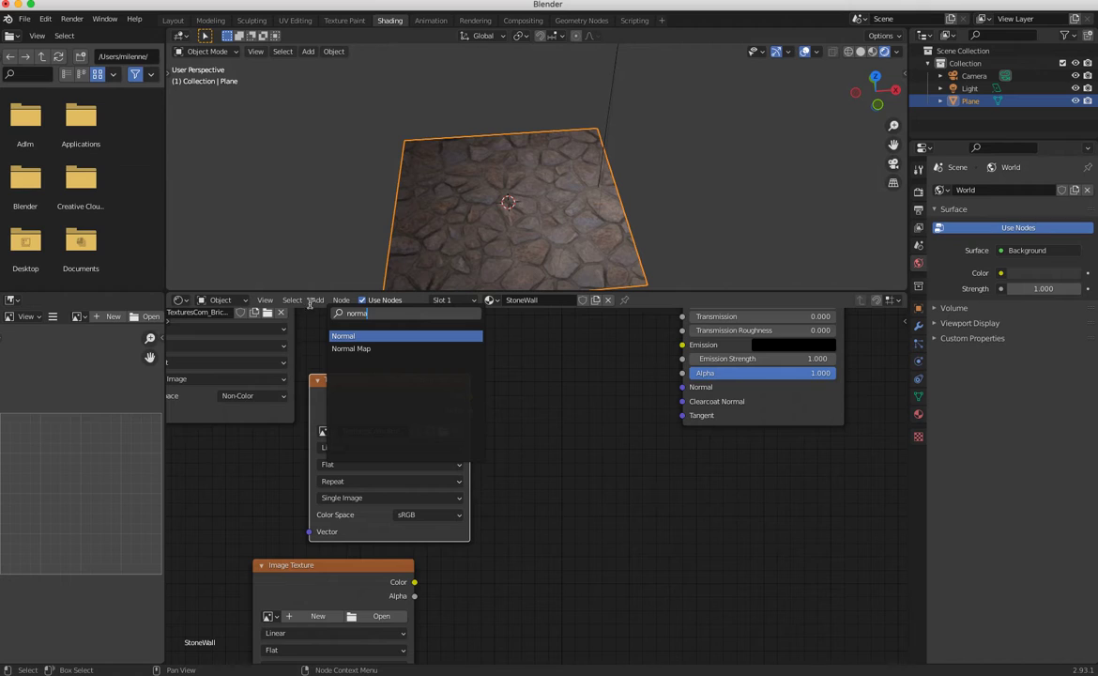
pyautogui.press('Down')
pyautogui.press('Return')
pyautogui.click(532, 410)
pyautogui.moveTo(417, 379); pyautogui.dragTo(406, 374)
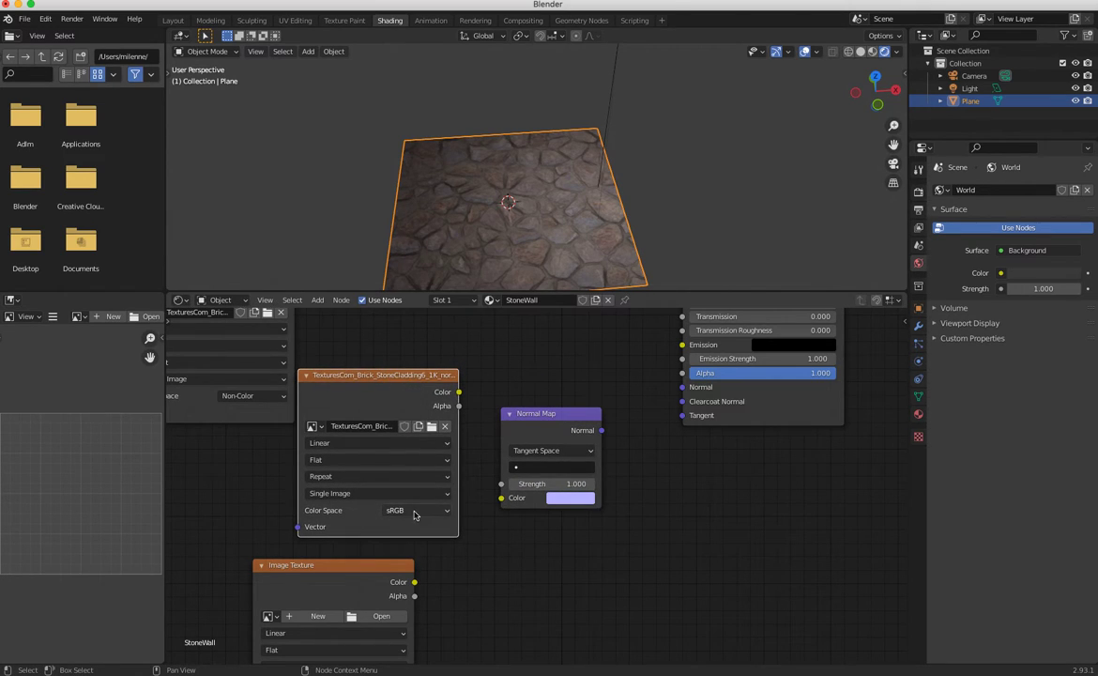
# Set the normal texture to Non-Color and link its Color through the Normal Map node to the Principled BSDF's Normal.
pyautogui.click(414, 510)
pyautogui.click(413, 570)
pyautogui.moveTo(458, 391); pyautogui.dragTo(501, 497)
pyautogui.moveTo(603, 431); pyautogui.dragTo(683, 387)
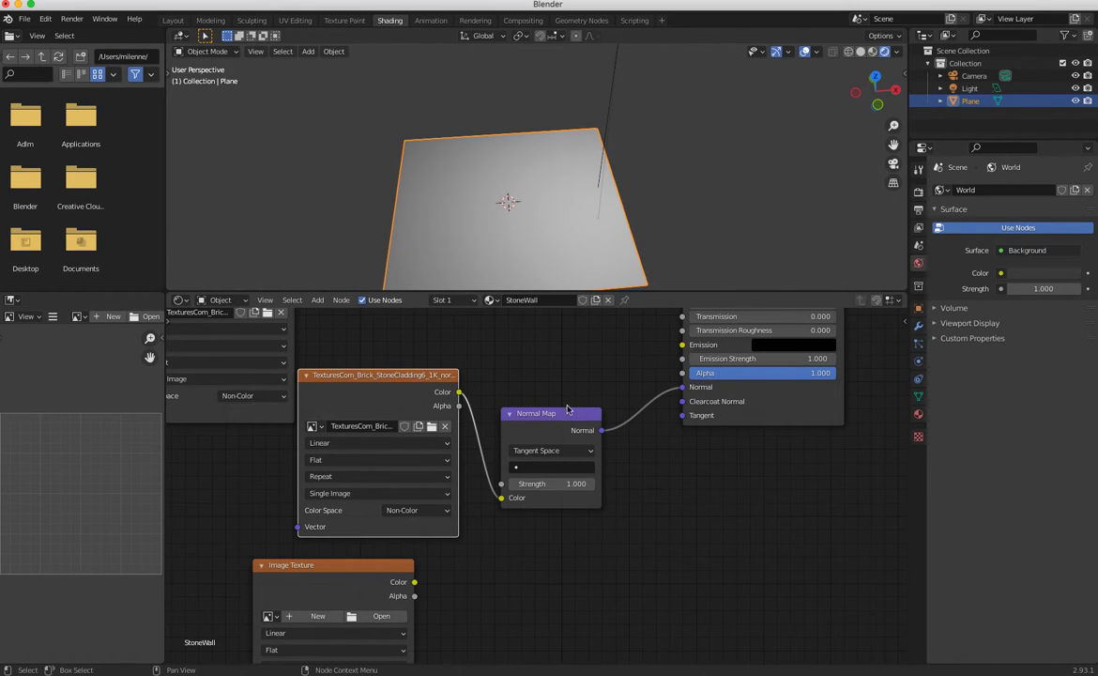
pyautogui.moveTo(567, 409); pyautogui.dragTo(595, 459)
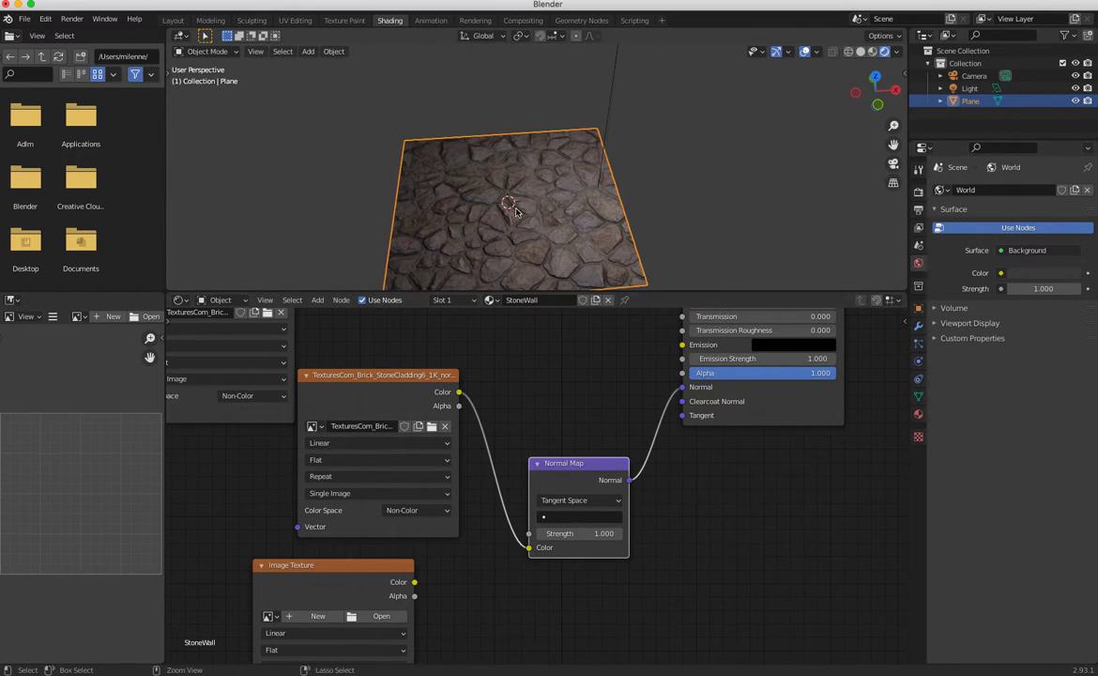
# Try different Normal Map strengths while examining the plane's relief from several angles, settling on 1.100.
pyautogui.moveTo(521, 198)
pyautogui.mouseDown(button='middle')
pyautogui.moveTo(492, 195)
pyautogui.moveTo(537, 210)
pyautogui.moveTo(575, 105)
pyautogui.moveTo(574, 170)
pyautogui.moveTo(520, 195)
pyautogui.mouseUp(button='middle')
pyautogui.scroll(4, 537, 209)
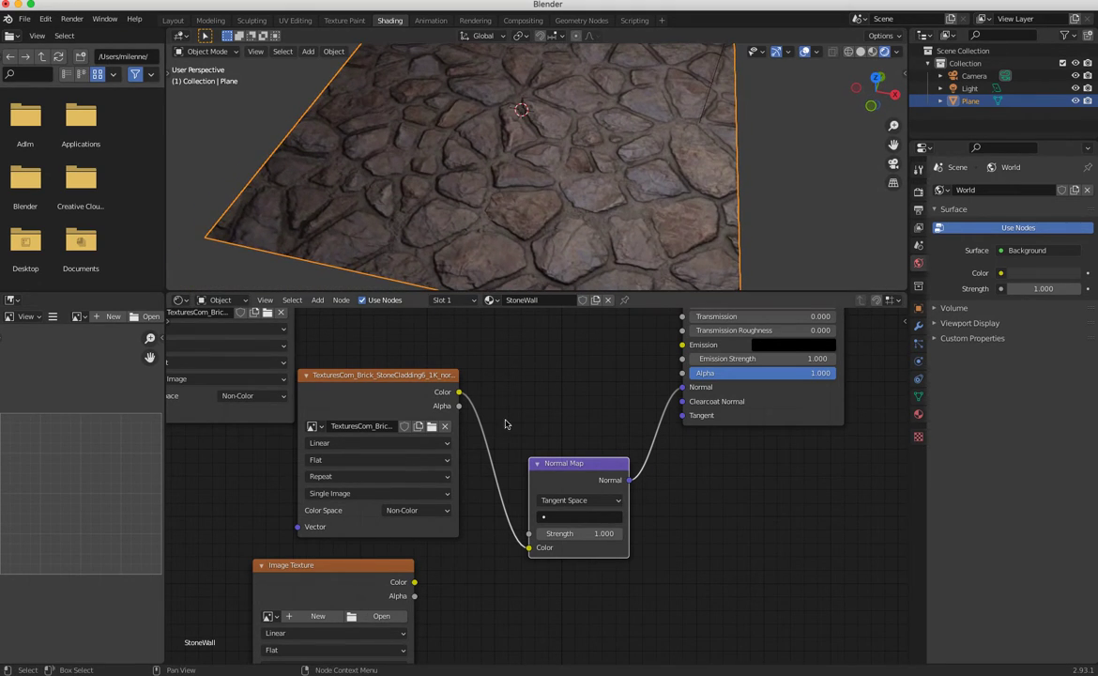
pyautogui.moveTo(598, 533)
pyautogui.mouseDown()
pyautogui.moveTo(633, 528)
pyautogui.moveTo(610, 531)
pyautogui.mouseUp()
pyautogui.scroll(6, 584, 201)
pyautogui.scroll(-4, 584, 201)
pyautogui.moveTo(583, 201); pyautogui.dragTo(571, 150, button='middle')
pyautogui.moveTo(600, 534)
pyautogui.mouseDown()
pyautogui.moveTo(569, 534)
pyautogui.moveTo(584, 532)
pyautogui.mouseUp()
pyautogui.moveTo(569, 165); pyautogui.dragTo(495, 239, button='middle')
pyautogui.scroll(-4, 562, 221)
pyautogui.scroll(4, 486, 203)
pyautogui.moveTo(594, 533); pyautogui.dragTo(588, 532)
pyautogui.scroll(-3, 535, 216)
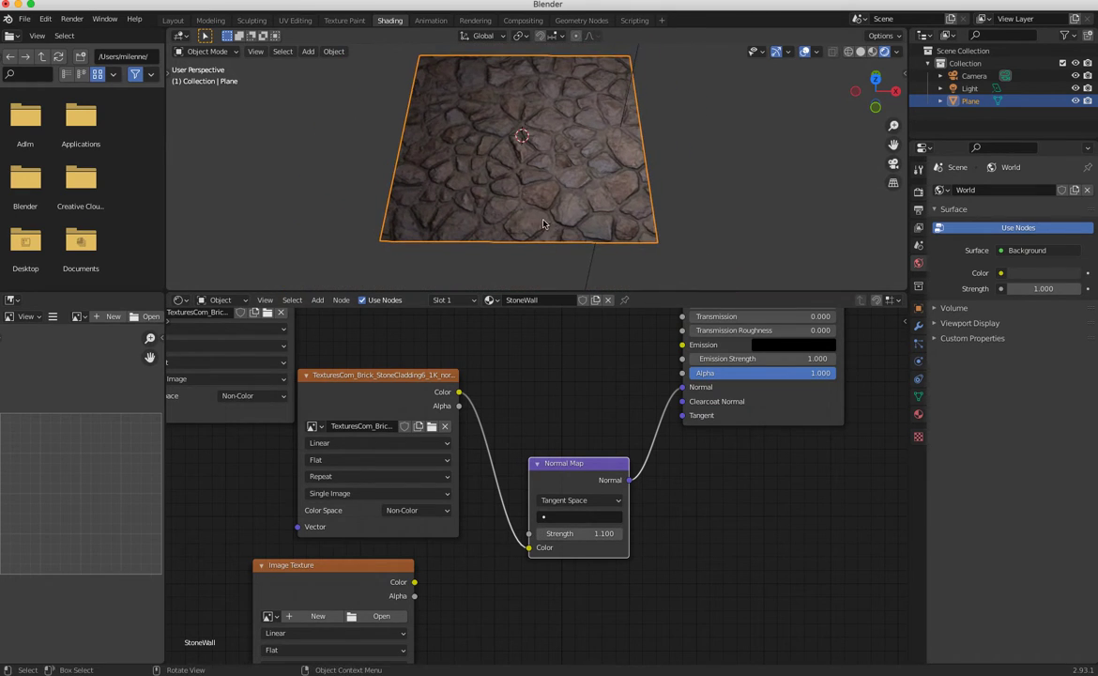
pyautogui.moveTo(542, 224); pyautogui.dragTo(527, 225, button='middle')
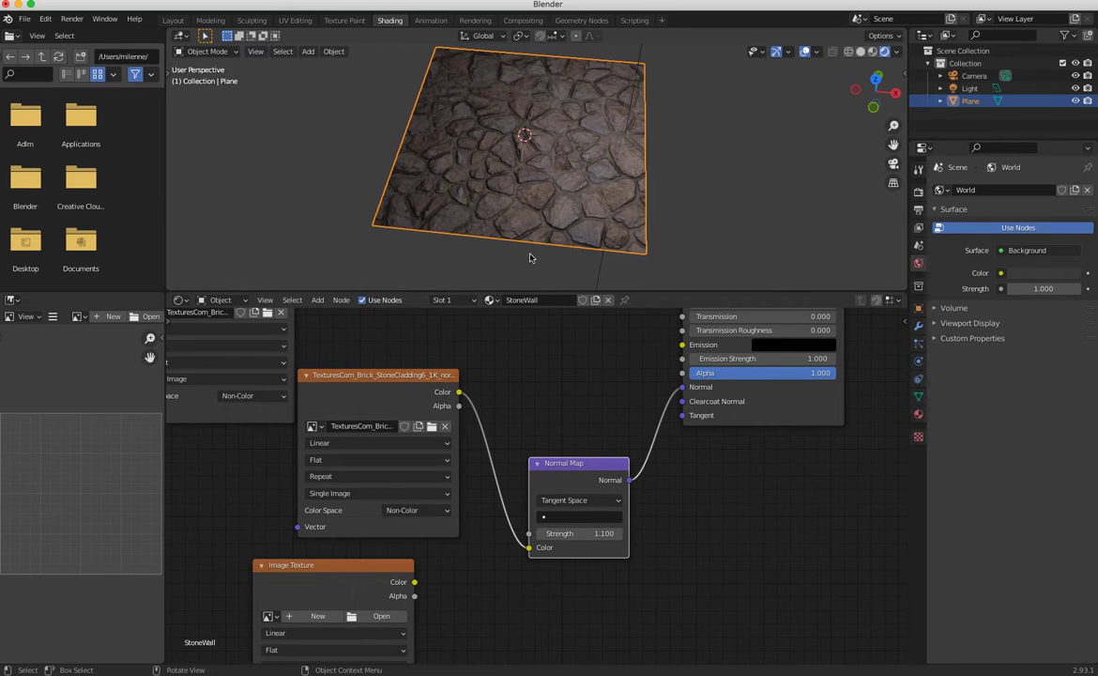
pyautogui.moveTo(529, 258); pyautogui.dragTo(492, 223, button='middle')
pyautogui.scroll(3, 413, 199)
pyautogui.moveTo(413, 199); pyautogui.dragTo(430, 229, button='middle')
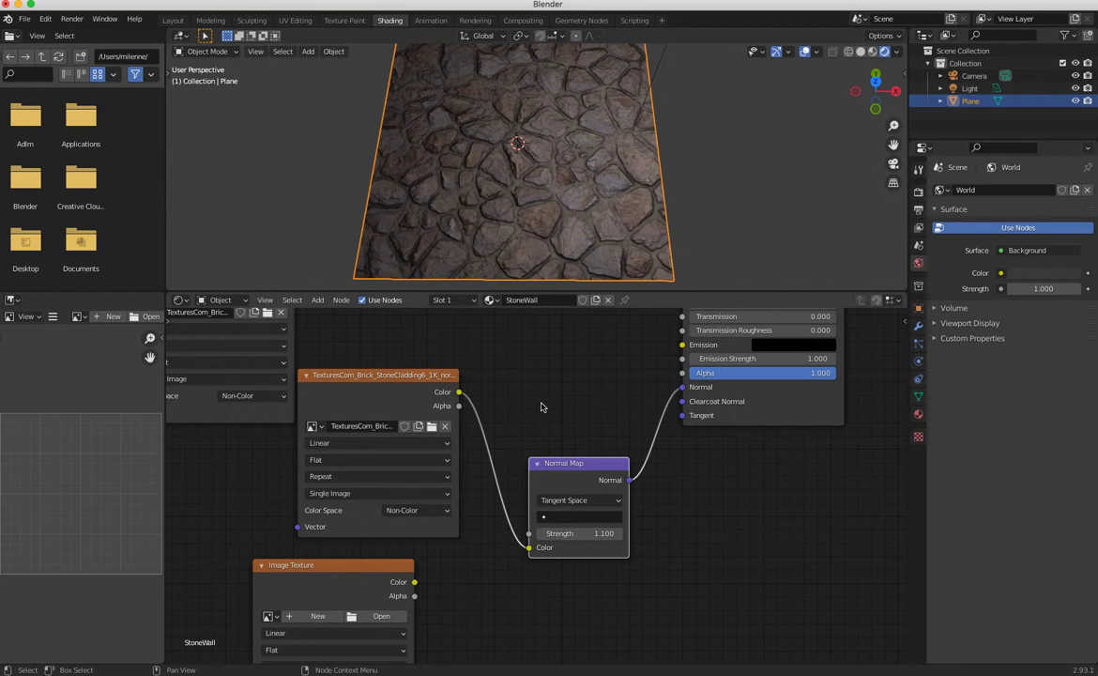
# Load TexturesCom_Brick_StoneCladding6_1K_height.tif into the empty Image Texture node beyond the Principled BSDF.
pyautogui.moveTo(539, 406); pyautogui.dragTo(505, 354, button='middle')
pyautogui.moveTo(307, 479); pyautogui.dragTo(368, 509)
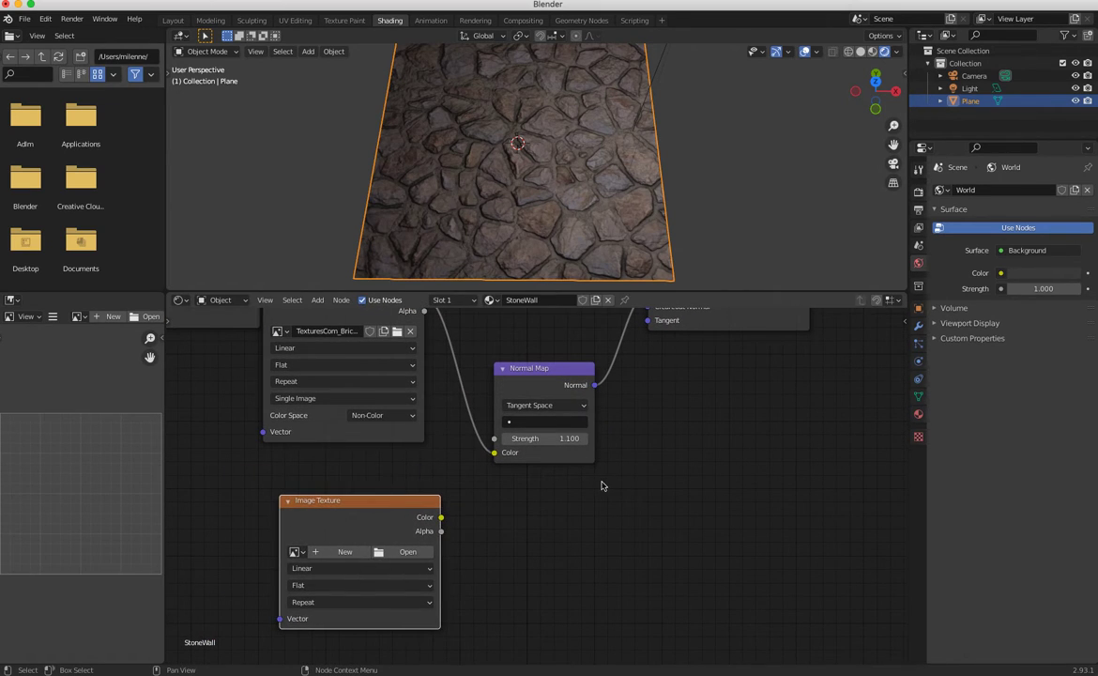
pyautogui.moveTo(637, 437); pyautogui.dragTo(287, 526, button='middle')
pyautogui.click(737, 451)
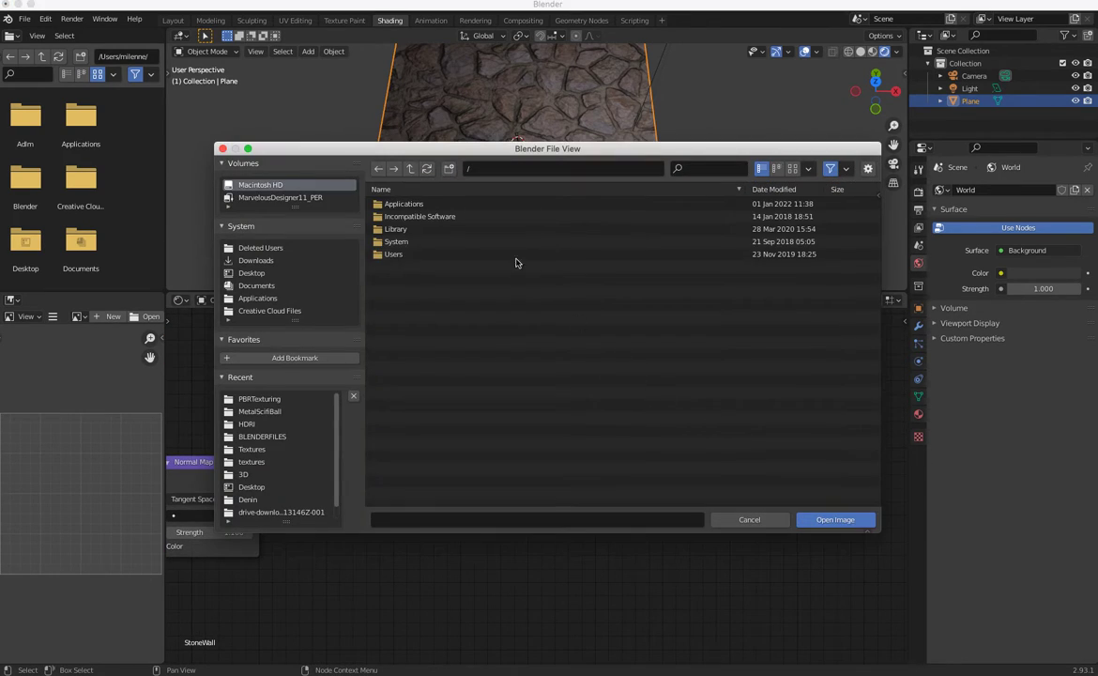
pyautogui.click(264, 400)
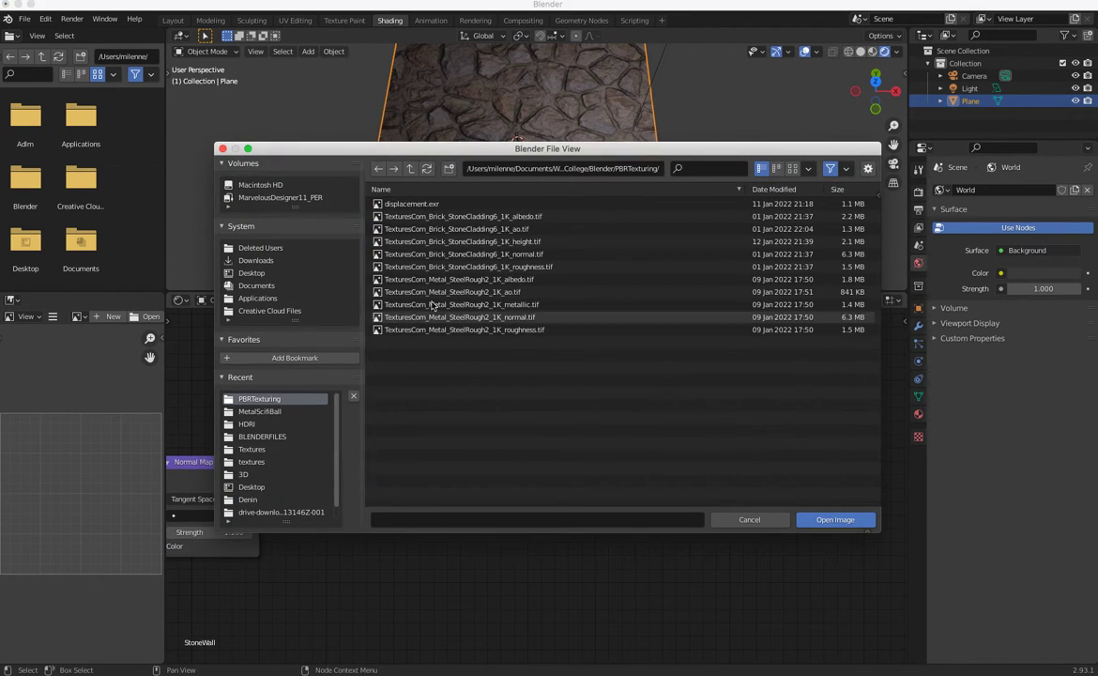
pyautogui.click(478, 242)
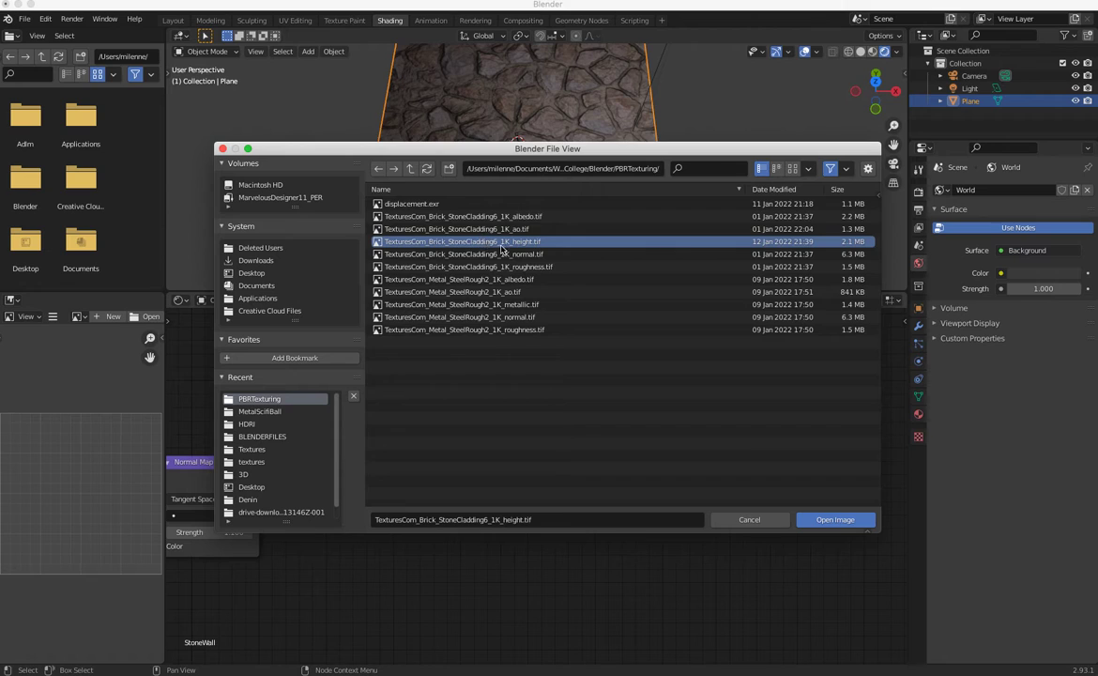
pyautogui.click(818, 518)
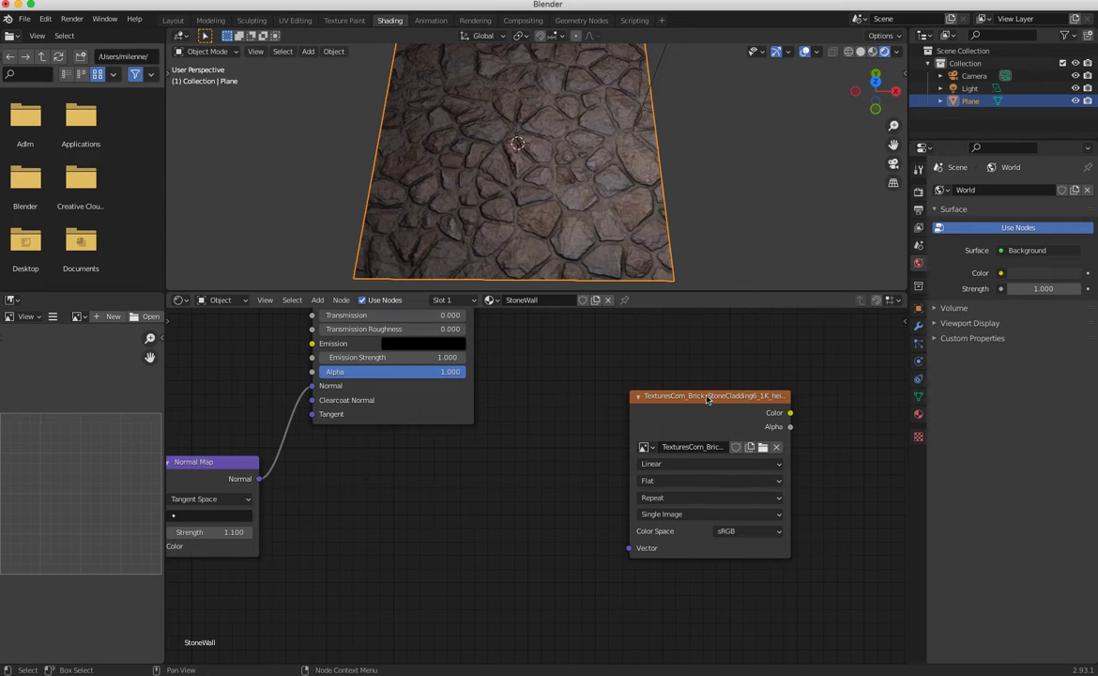
# Arrange the height texture node beside the Principled BSDF's lower end, with the Material Output node above and beyond it.
pyautogui.moveTo(709, 398); pyautogui.dragTo(605, 429)
pyautogui.scroll(-3, 735, 485)
pyautogui.moveTo(777, 406); pyautogui.dragTo(706, 465)
pyautogui.moveTo(532, 207); pyautogui.dragTo(538, 235, button='middle')
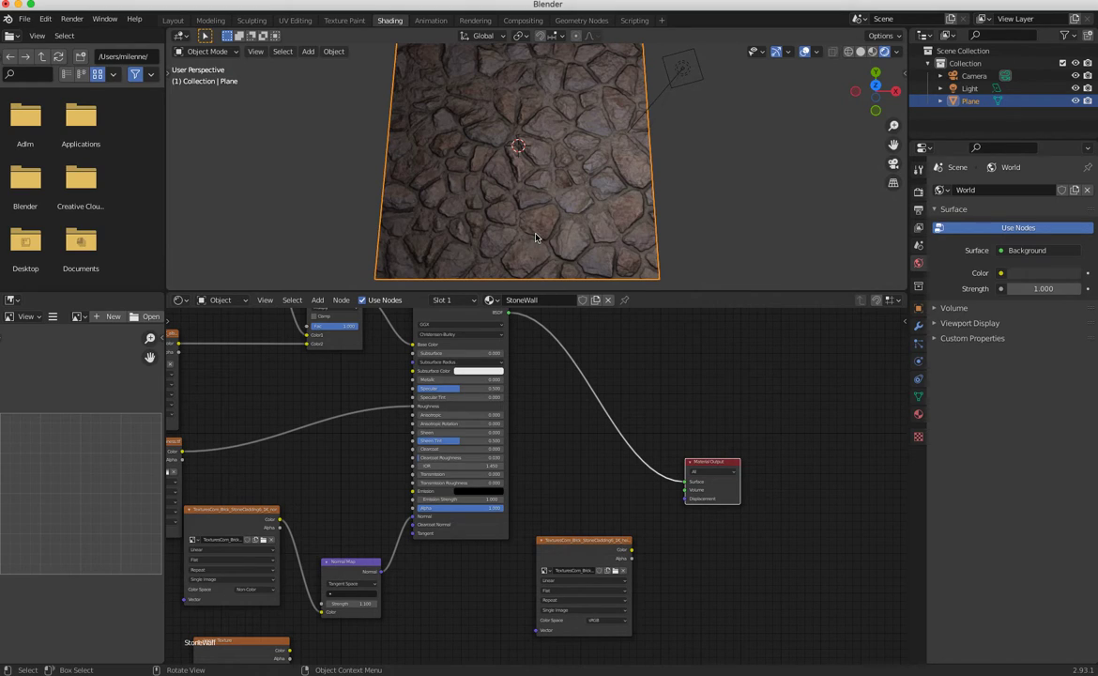
pyautogui.moveTo(683, 474); pyautogui.dragTo(695, 462)
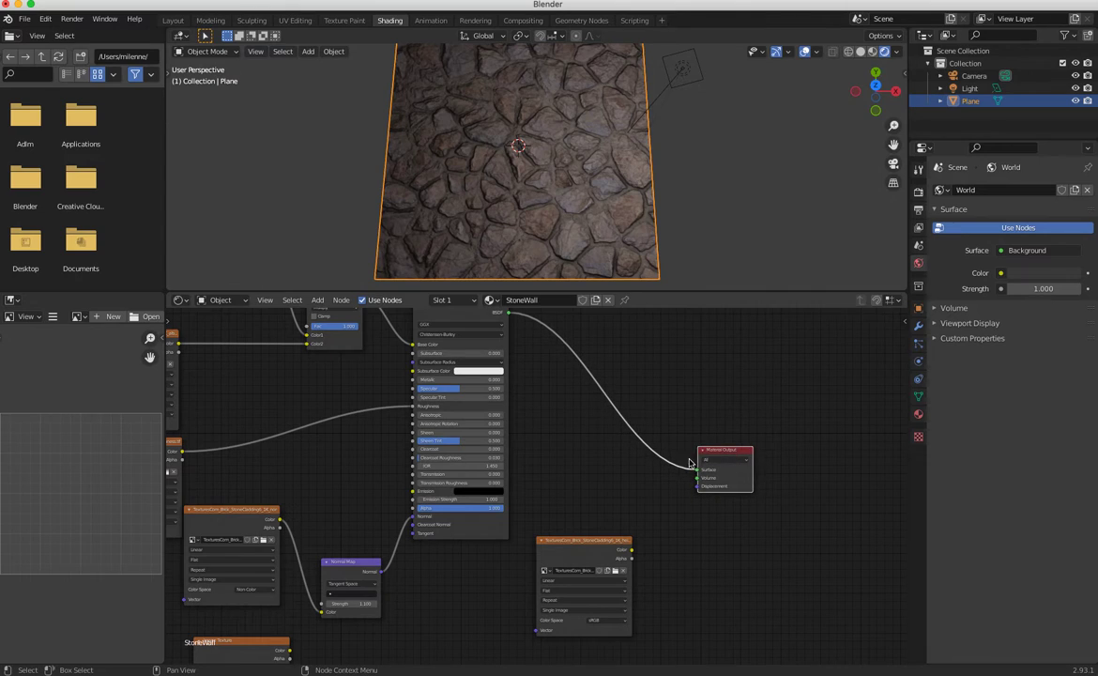
pyautogui.moveTo(575, 541); pyautogui.dragTo(578, 516)
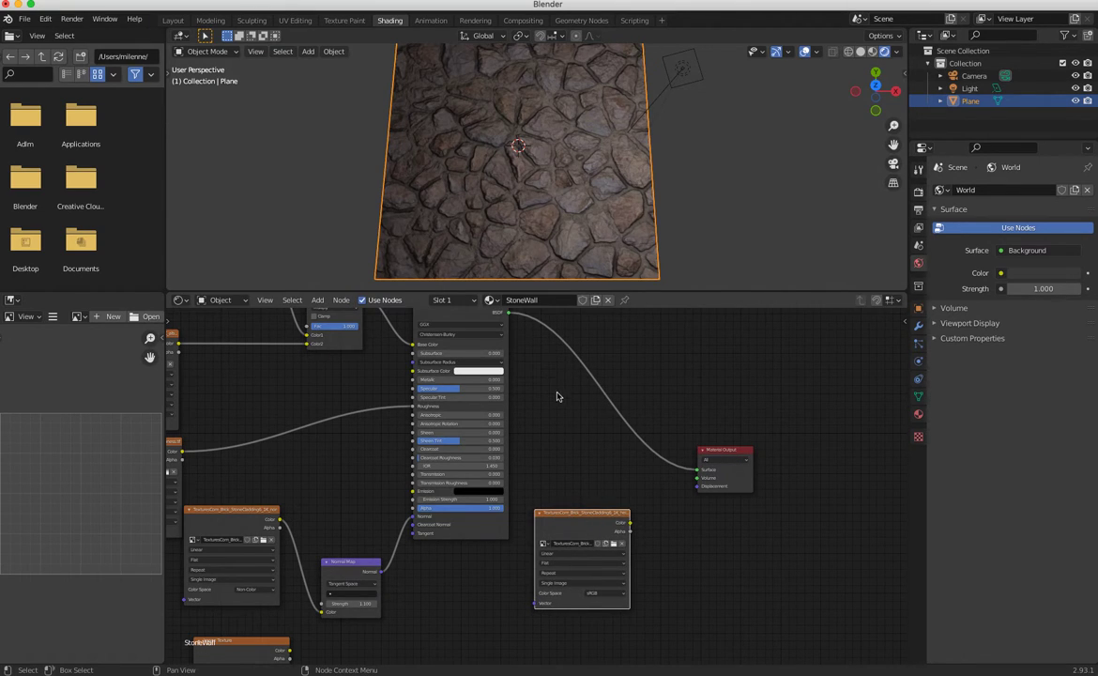
pyautogui.moveTo(706, 444); pyautogui.dragTo(719, 433)
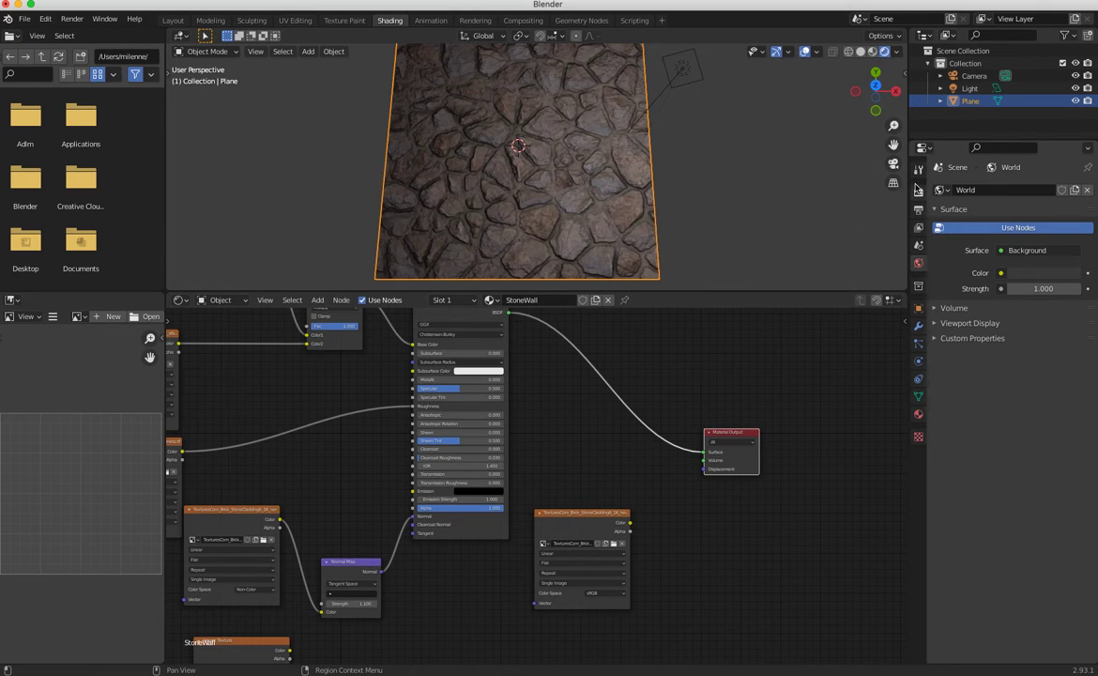
# Switch the scene's render engine to Cycles.
pyautogui.click(918, 173)
pyautogui.click(919, 192)
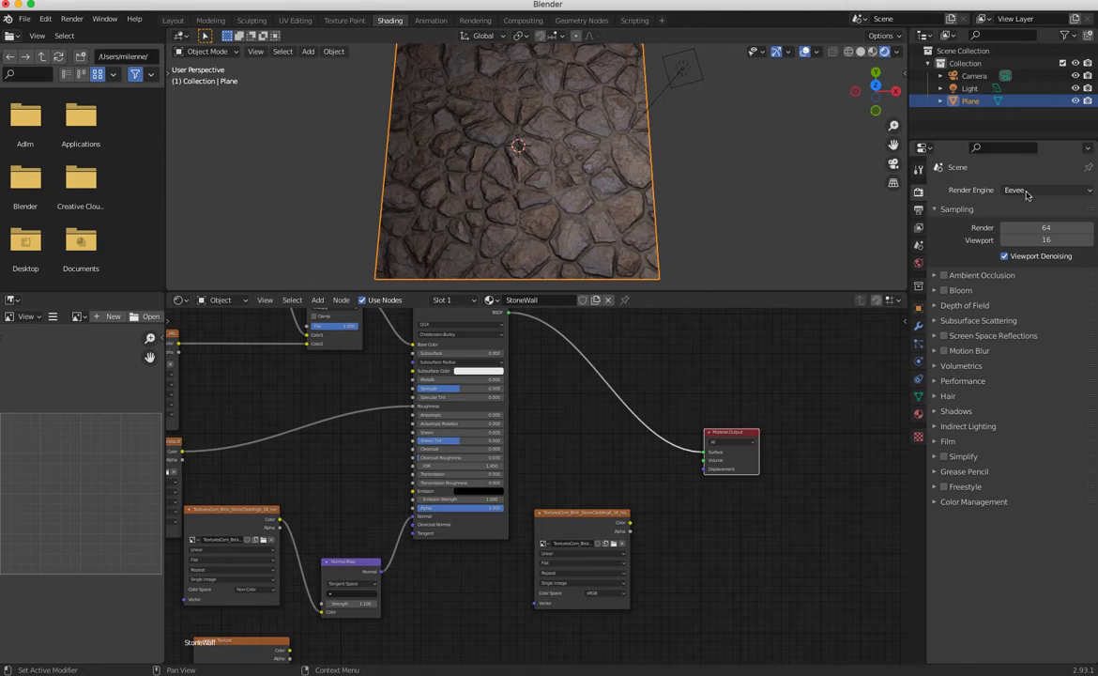
pyautogui.click(1027, 192)
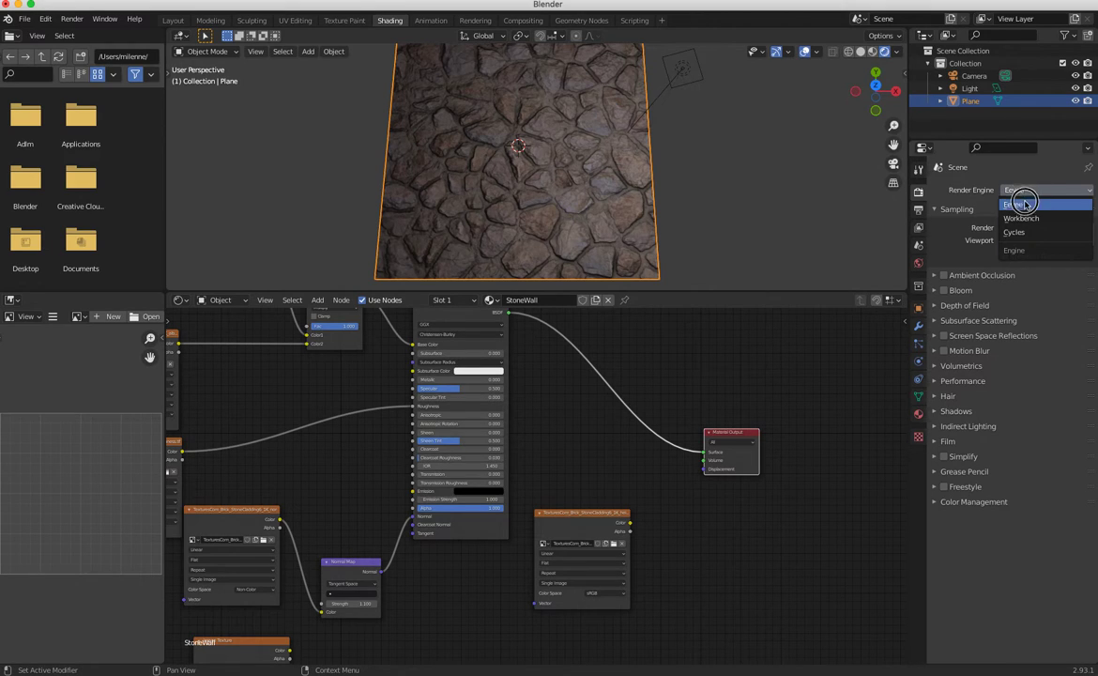
pyautogui.click(1023, 233)
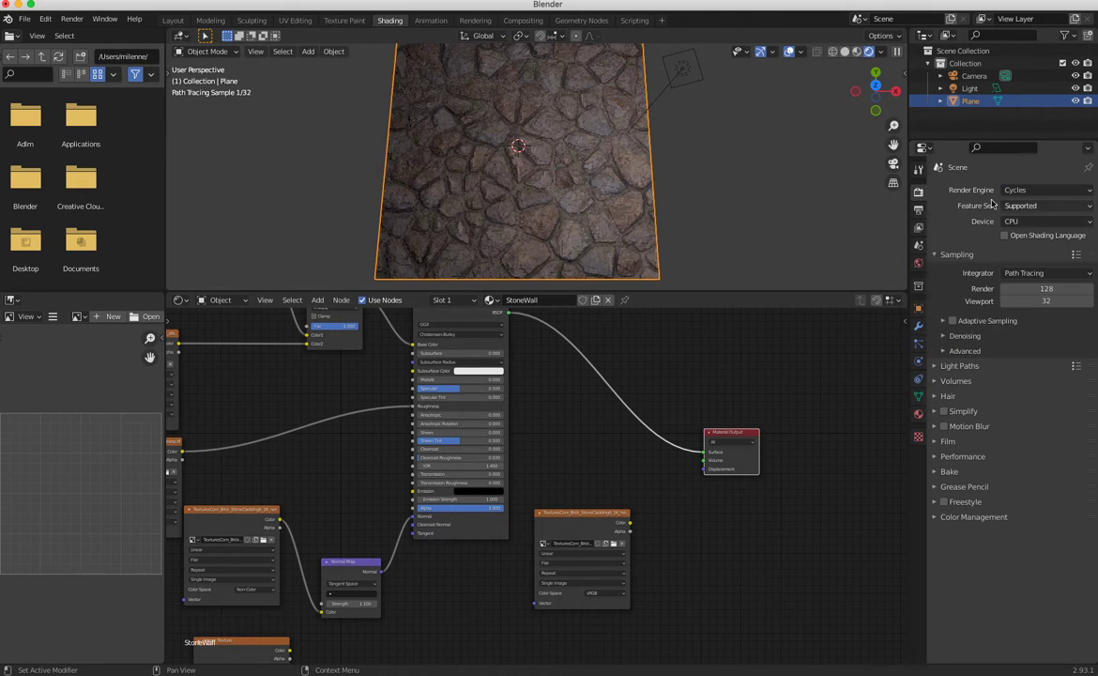
# Move the Material Output node farther away from the height texture to leave room between them.
pyautogui.click(594, 238)
pyautogui.click(730, 433)
pyautogui.moveTo(730, 433); pyautogui.dragTo(775, 385)
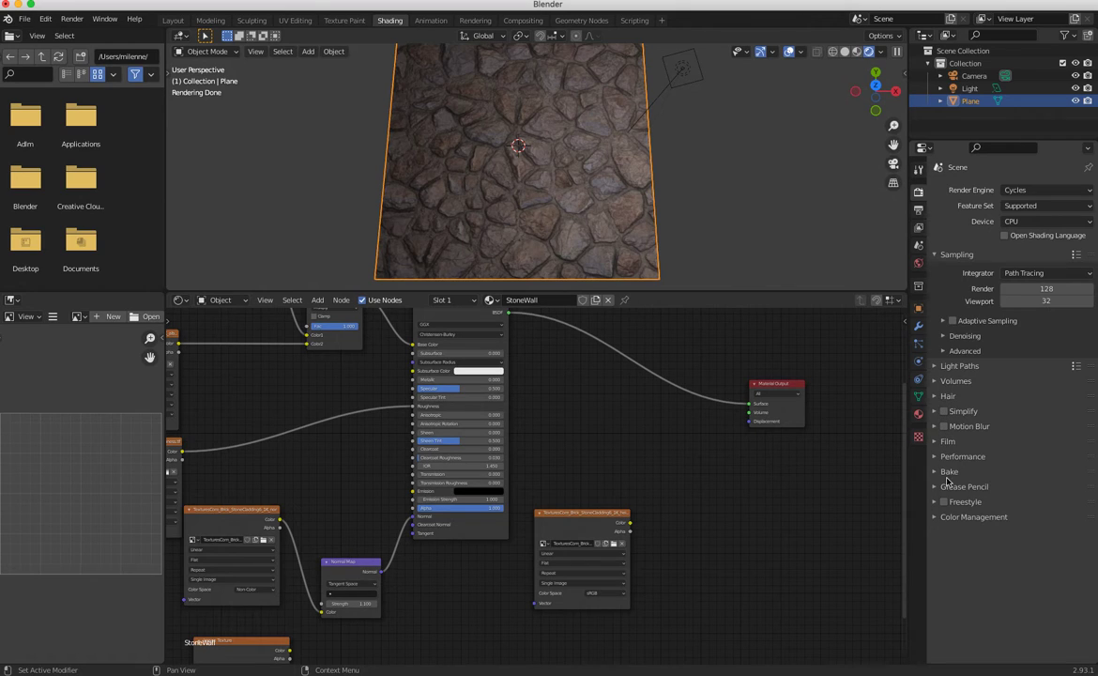
# Set the StoneWall material's surface displacement method to Displacement and Bump.
pyautogui.click(919, 414)
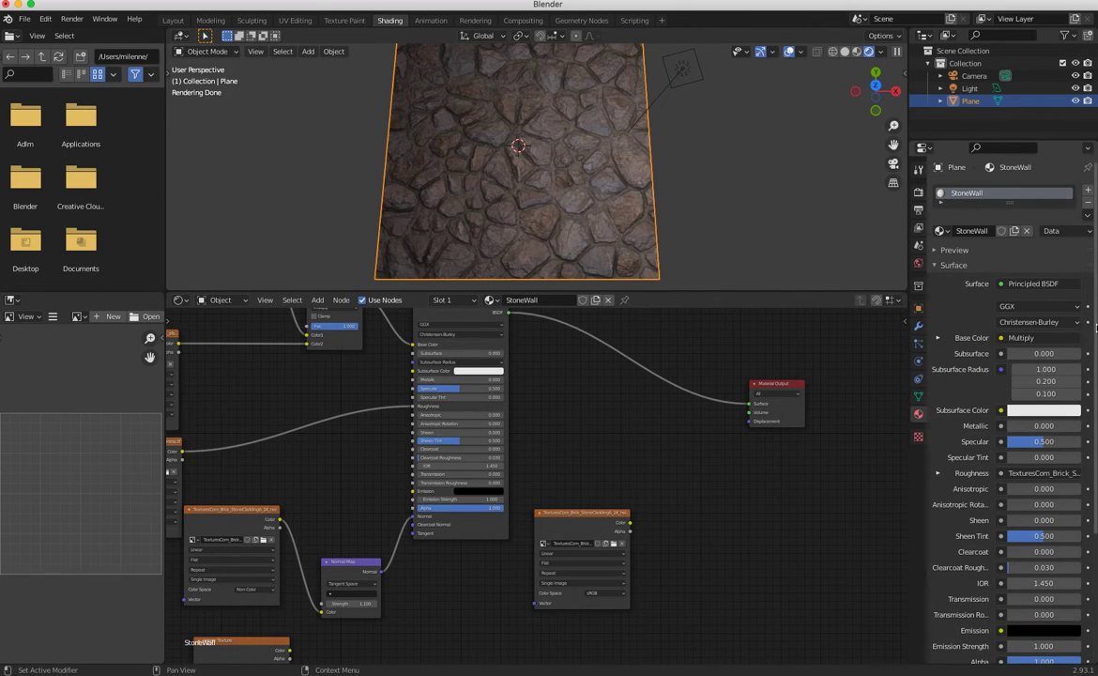
pyautogui.scroll(-1, 1093, 380)
pyautogui.scroll(-4, 1094, 380)
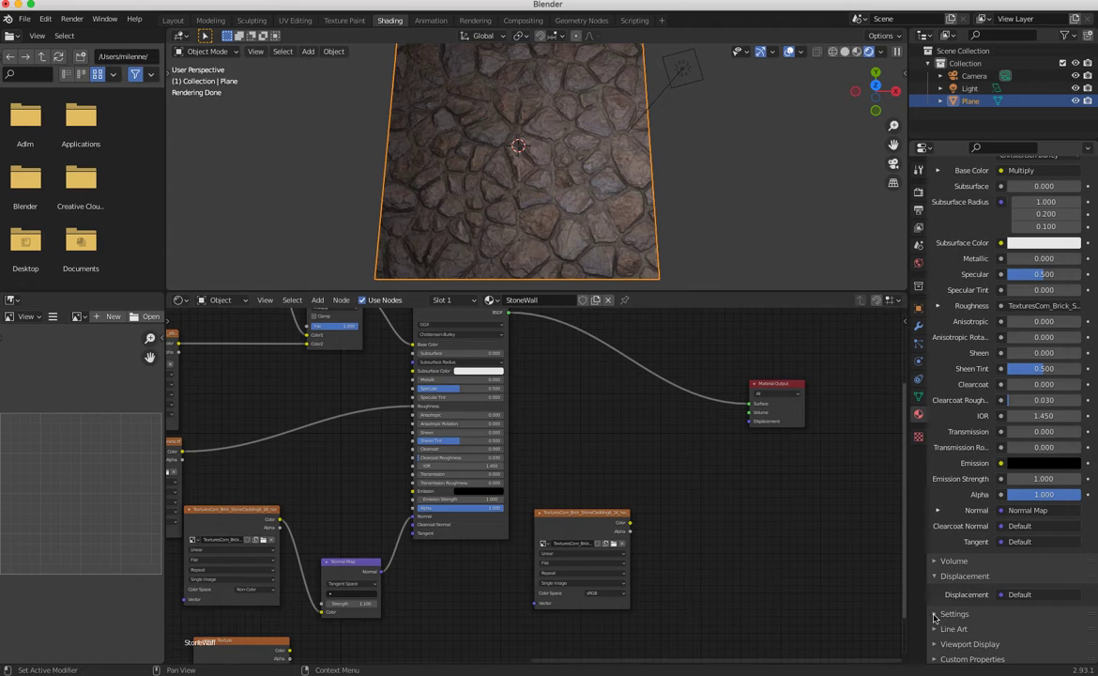
pyautogui.scroll(-5, 967, 610)
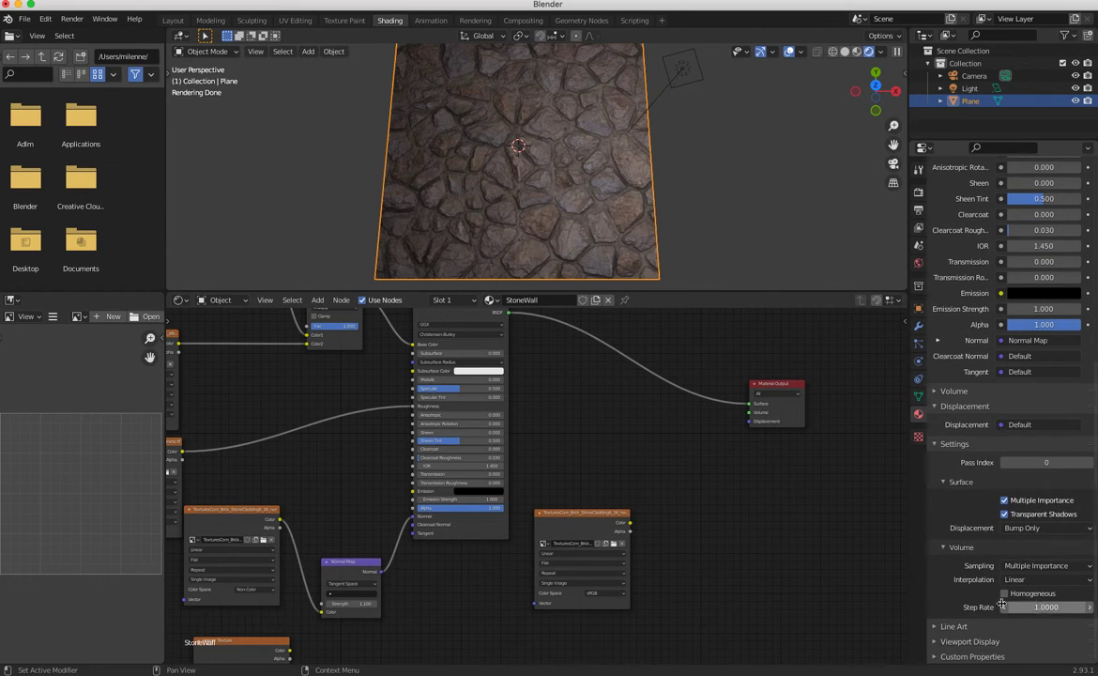
pyautogui.click(1033, 532)
pyautogui.click(1013, 573)
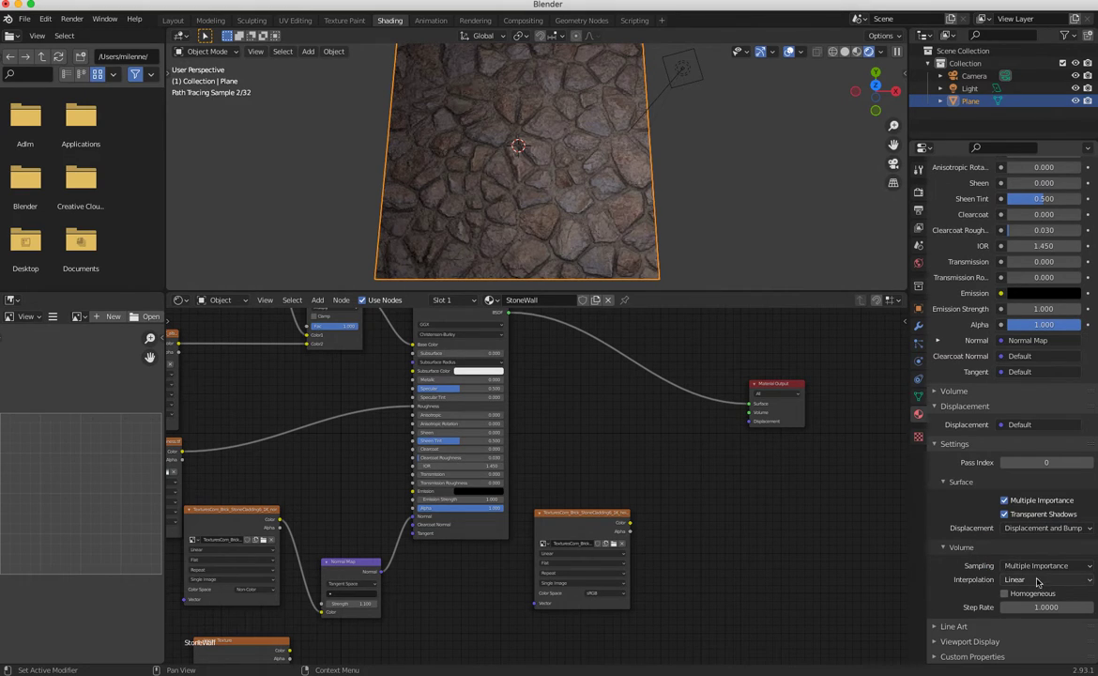
# Reposition the Material Output and height texture nodes, keeping free space between them.
pyautogui.moveTo(771, 386); pyautogui.dragTo(773, 420)
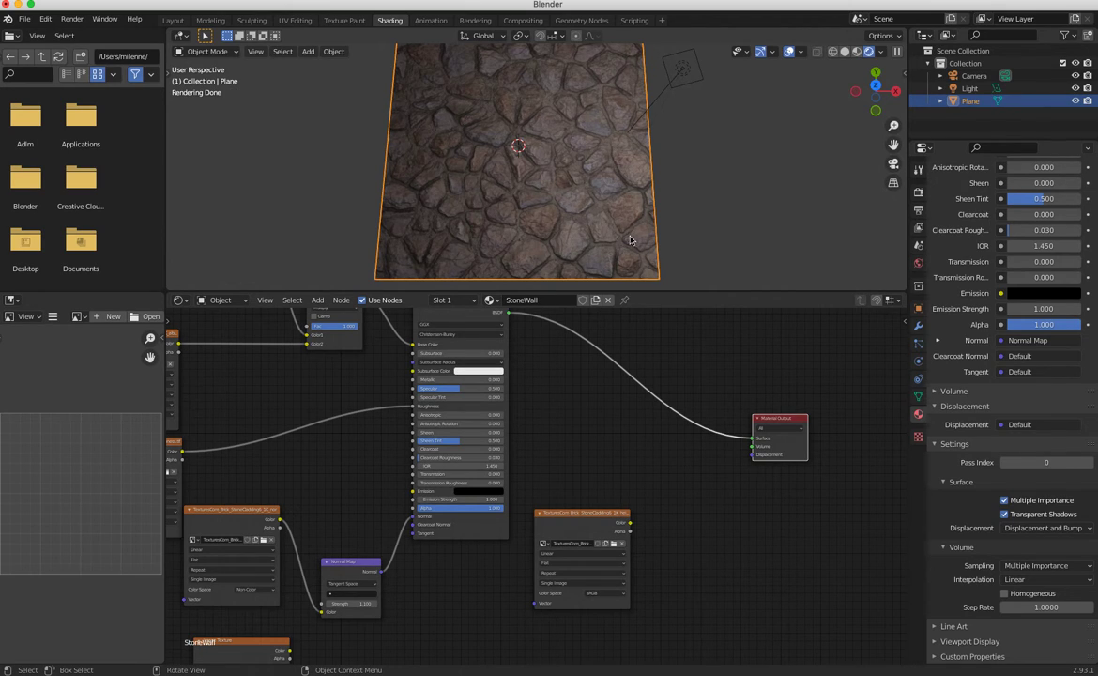
pyautogui.moveTo(779, 418); pyautogui.dragTo(791, 404)
pyautogui.click(592, 504)
pyautogui.moveTo(593, 504); pyautogui.dragTo(589, 493)
# Add a Displacement node between the height texture and the Material Output node.
pyautogui.click(317, 300)
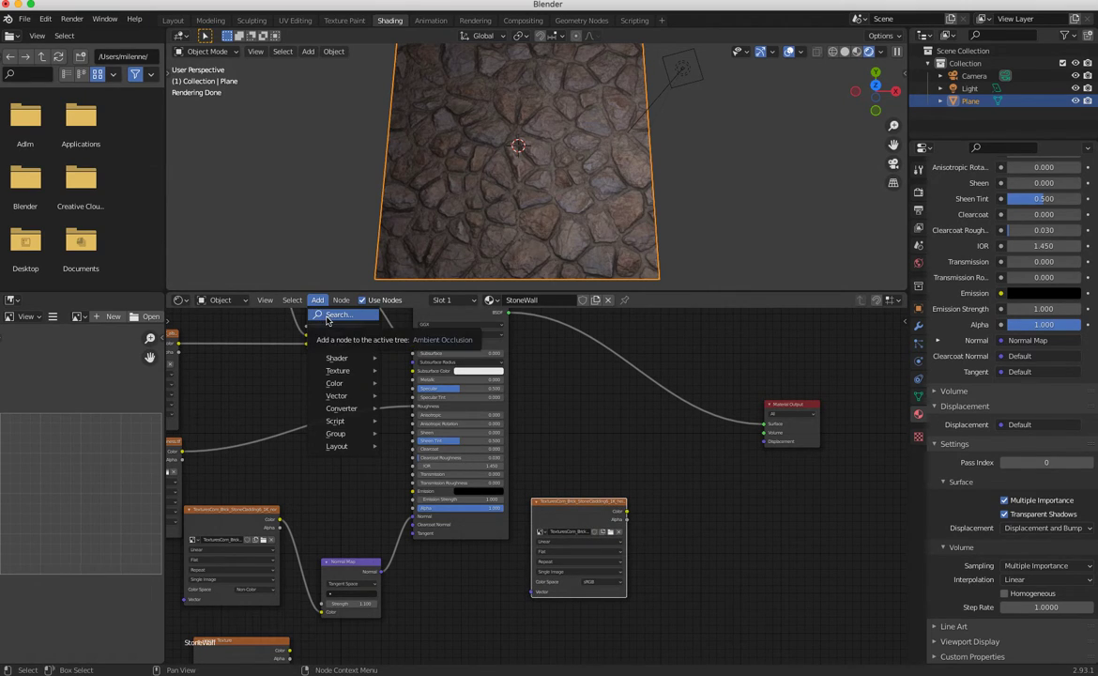
pyautogui.click(327, 317)
pyautogui.write('disp')
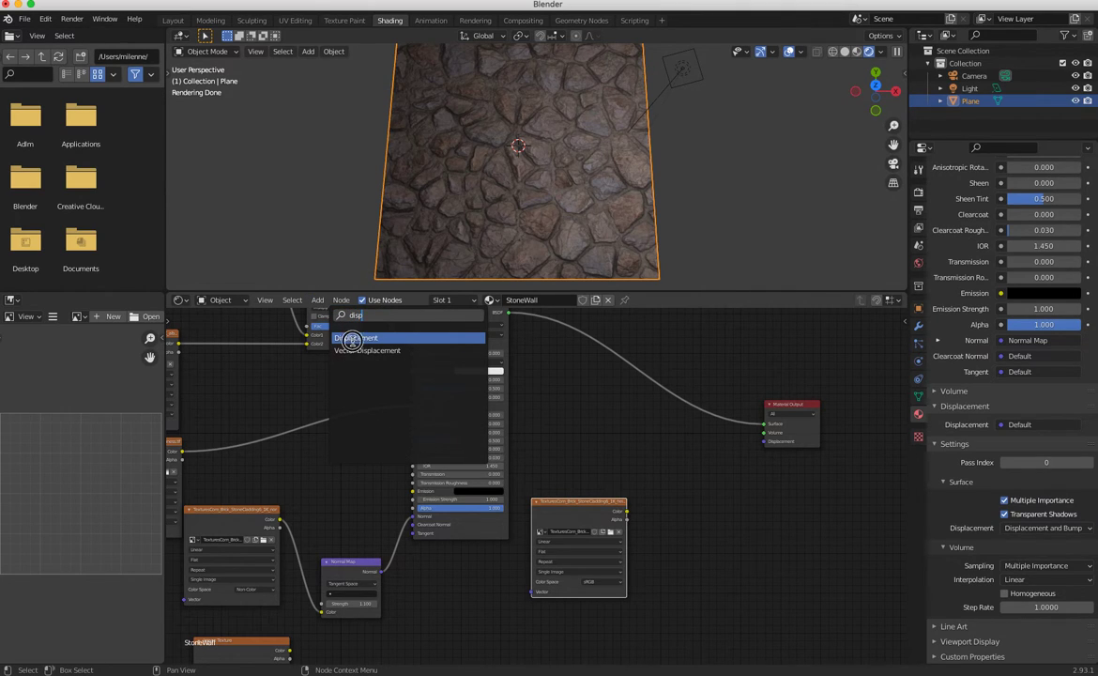
pyautogui.press('Return')
pyautogui.click(683, 472)
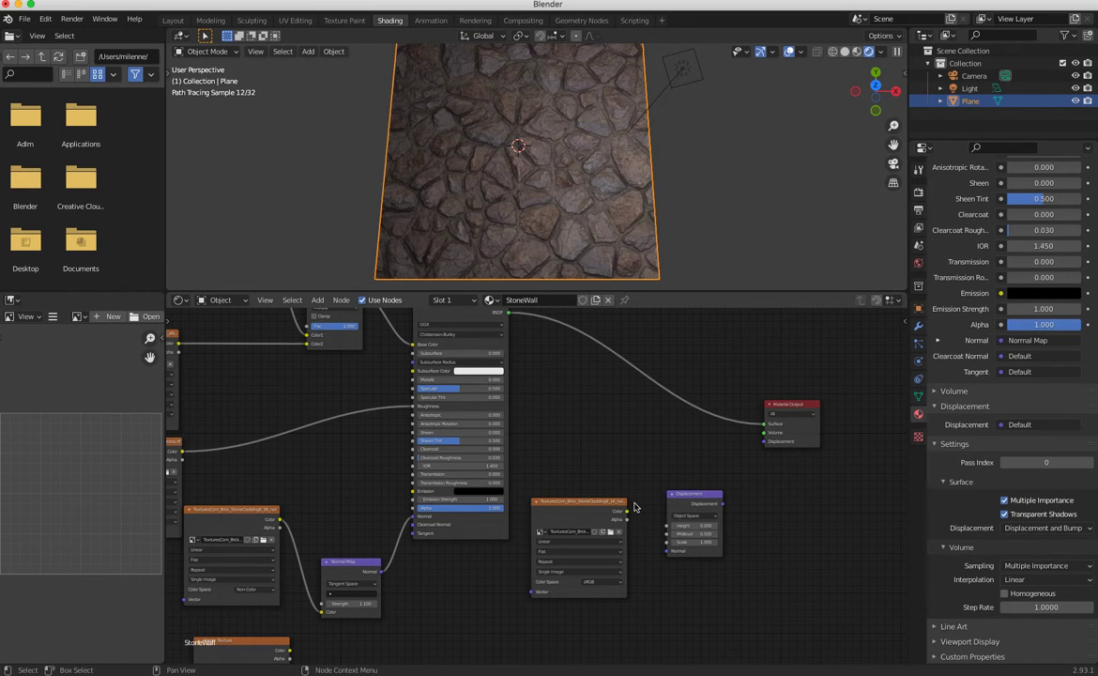
# Link the height texture's Color output to the Displacement node's Normal input.
pyautogui.scroll(3, 552, 441)
pyautogui.moveTo(690, 532); pyautogui.dragTo(759, 553)
pyautogui.scroll(-2, 747, 590)
# Set the height texture's color space to Non-Color and link the Displacement node to the Material Output's Displacement input.
pyautogui.click(600, 598)
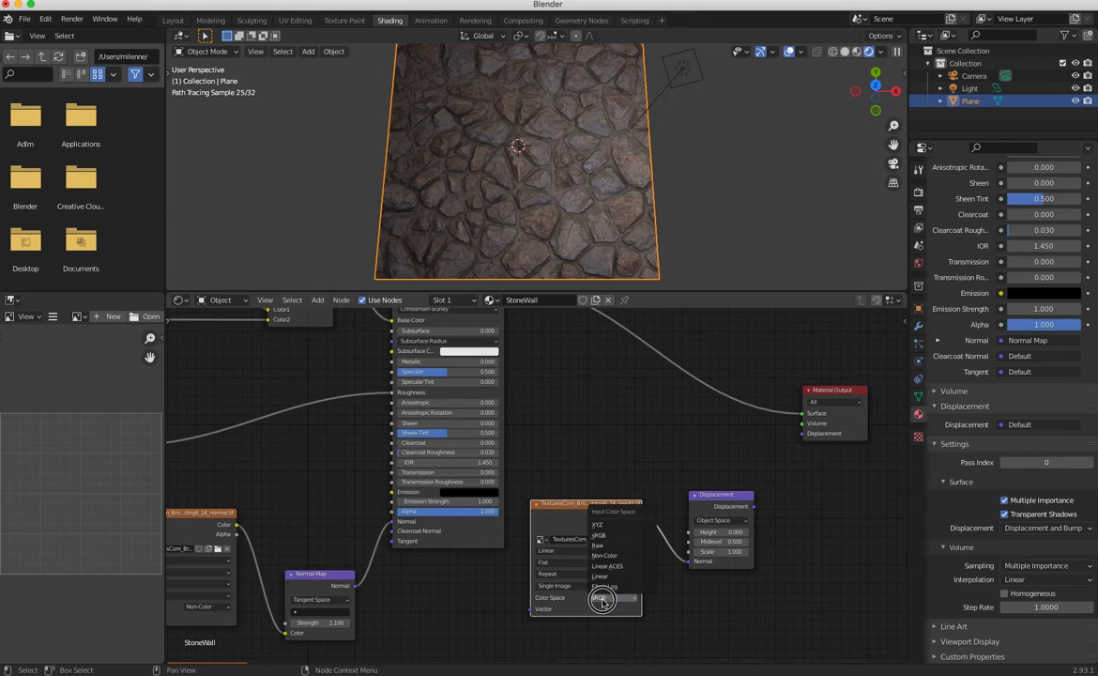
pyautogui.click(598, 555)
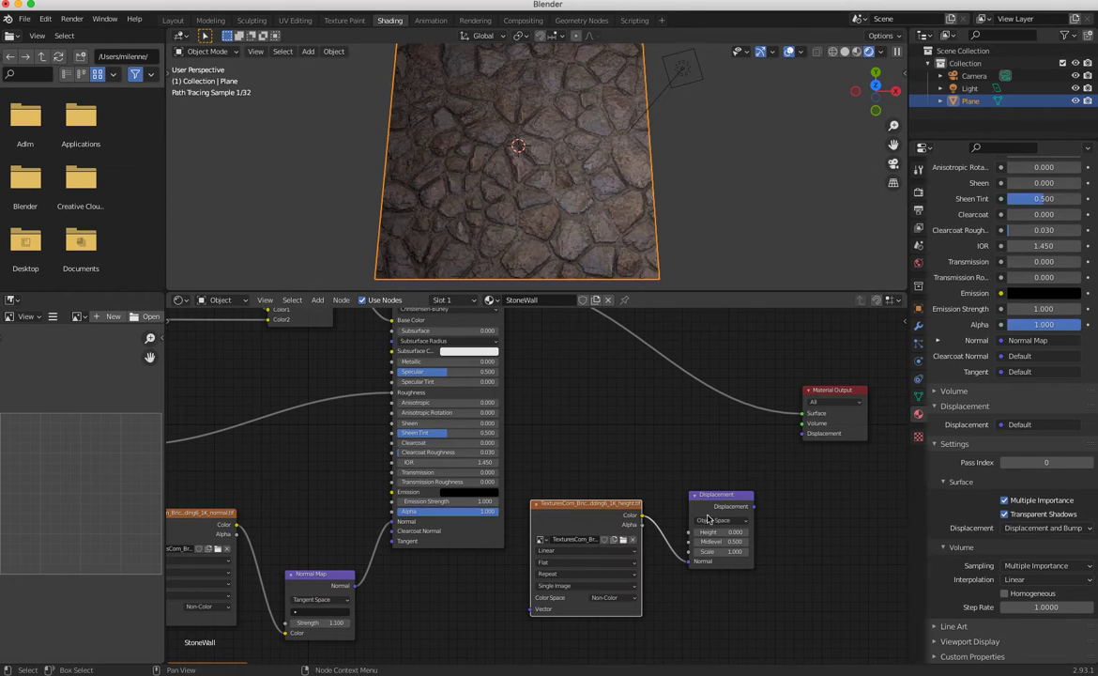
pyautogui.moveTo(754, 507); pyautogui.dragTo(803, 433)
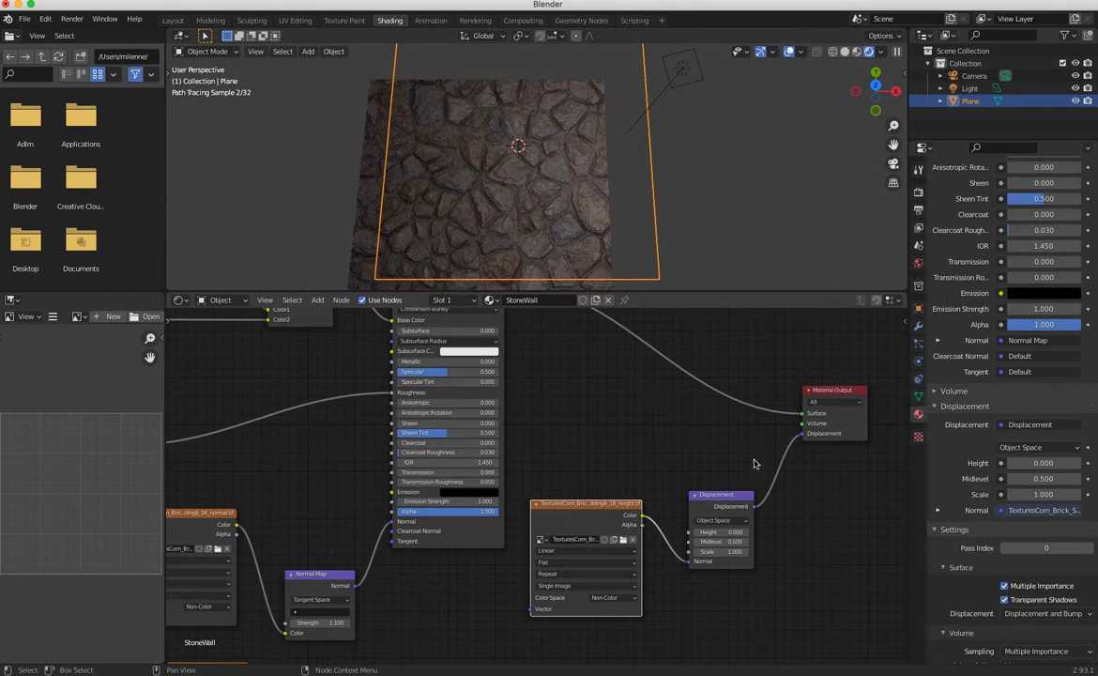
pyautogui.moveTo(467, 235); pyautogui.dragTo(460, 208, button='middle')
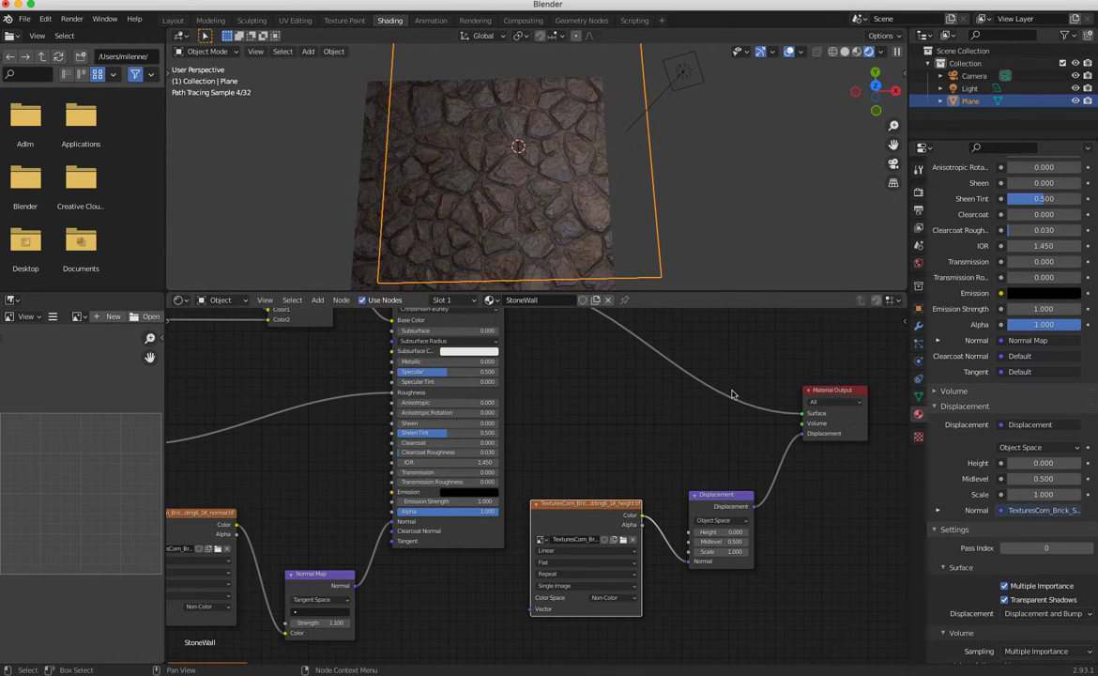
# Set the Displacement node's Height to 0.
pyautogui.keyDown('ctrl'); pyautogui.moveTo(698, 529); pyautogui.dragTo(498, 450, button='middle'); pyautogui.keyUp('ctrl')
pyautogui.moveTo(548, 481)
pyautogui.mouseDown()
pyautogui.moveTo(581, 481)
pyautogui.moveTo(554, 486)
pyautogui.mouseUp()
pyautogui.click(548, 482)
pyautogui.write('0')
pyautogui.press('Return')
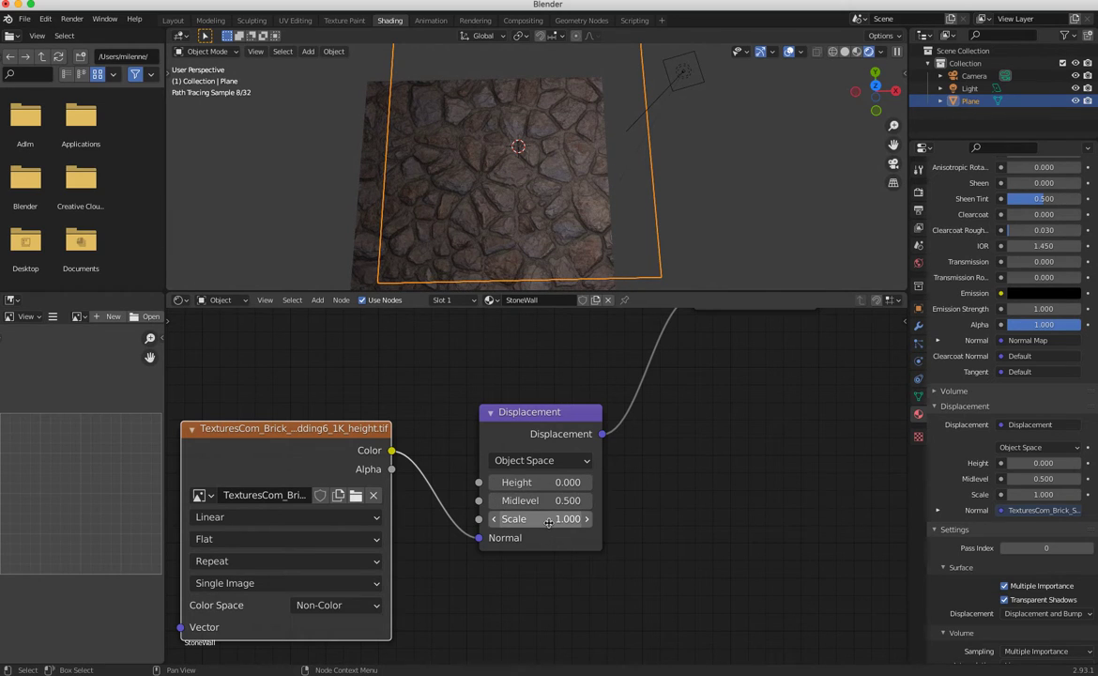
# Inspect the displaced plane from several angles and cut the link between the Displacement and Material Output nodes.
pyautogui.moveTo(627, 282); pyautogui.dragTo(528, 215, button='middle')
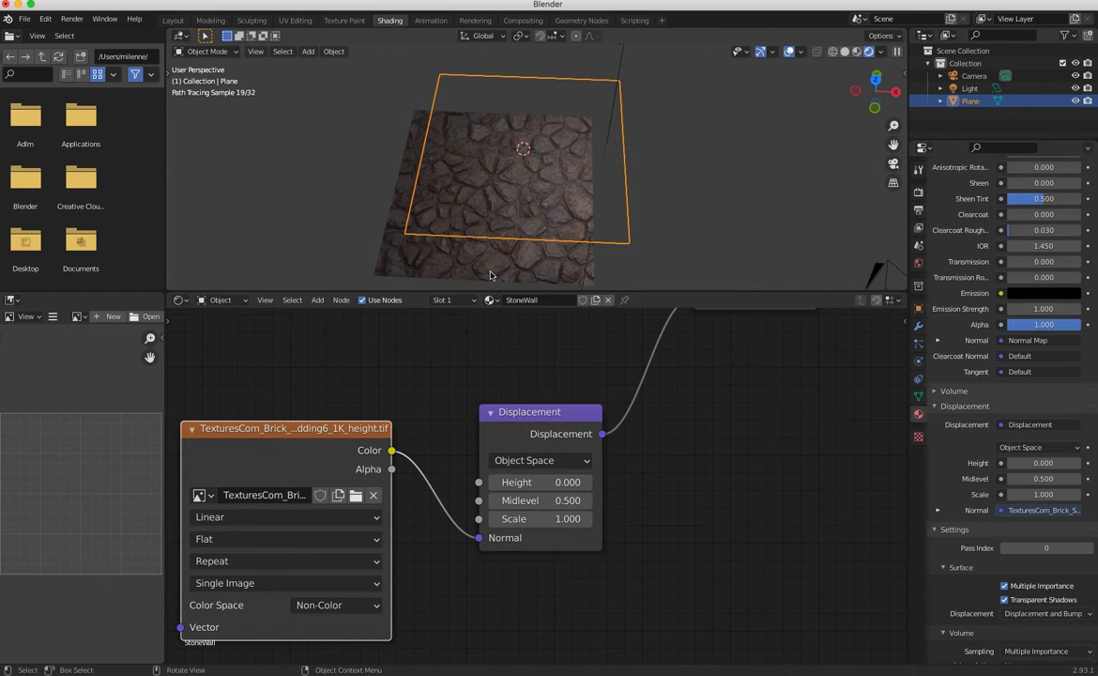
pyautogui.click(171, 20)
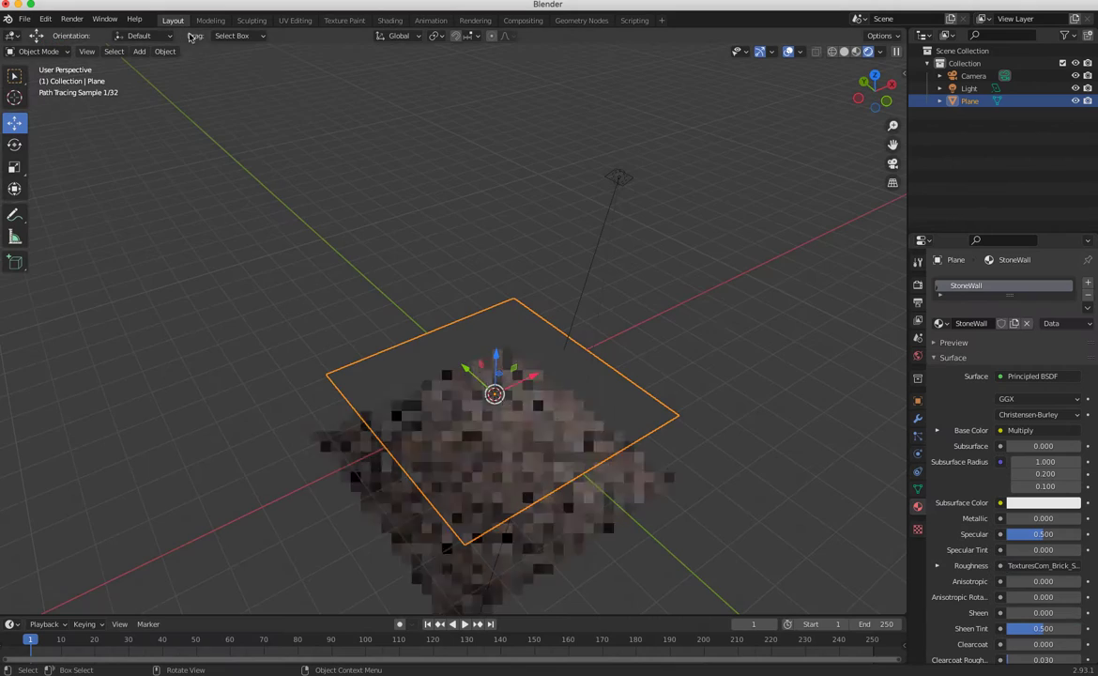
pyautogui.moveTo(474, 483); pyautogui.dragTo(417, 421, button='middle')
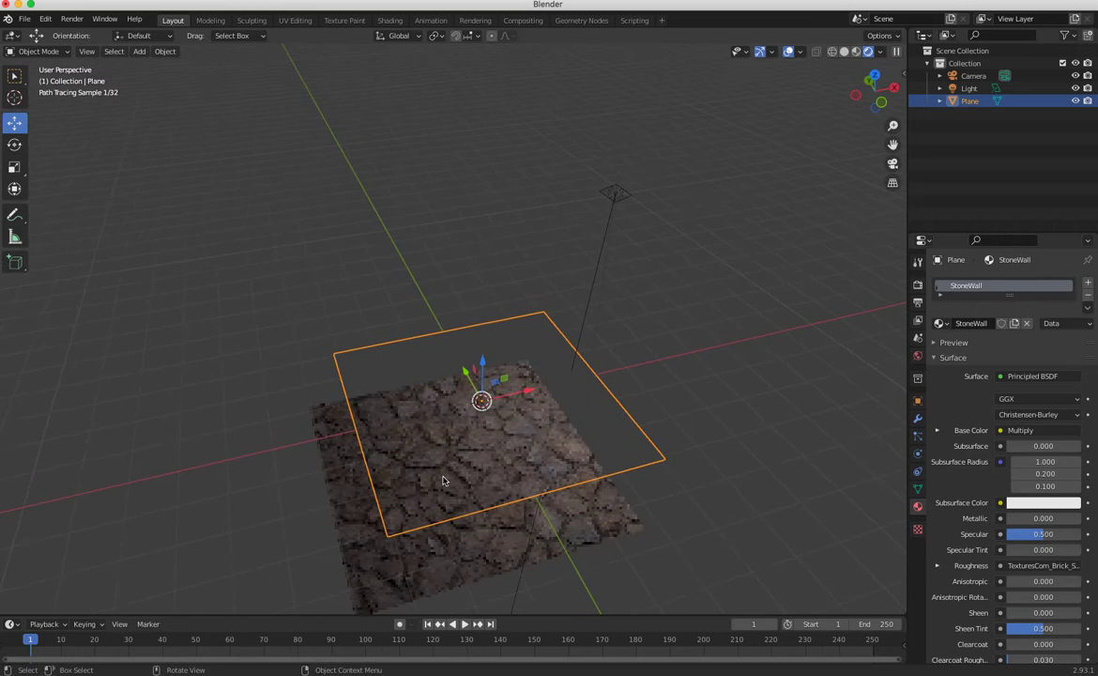
pyautogui.click(389, 20)
pyautogui.scroll(-5, 698, 513)
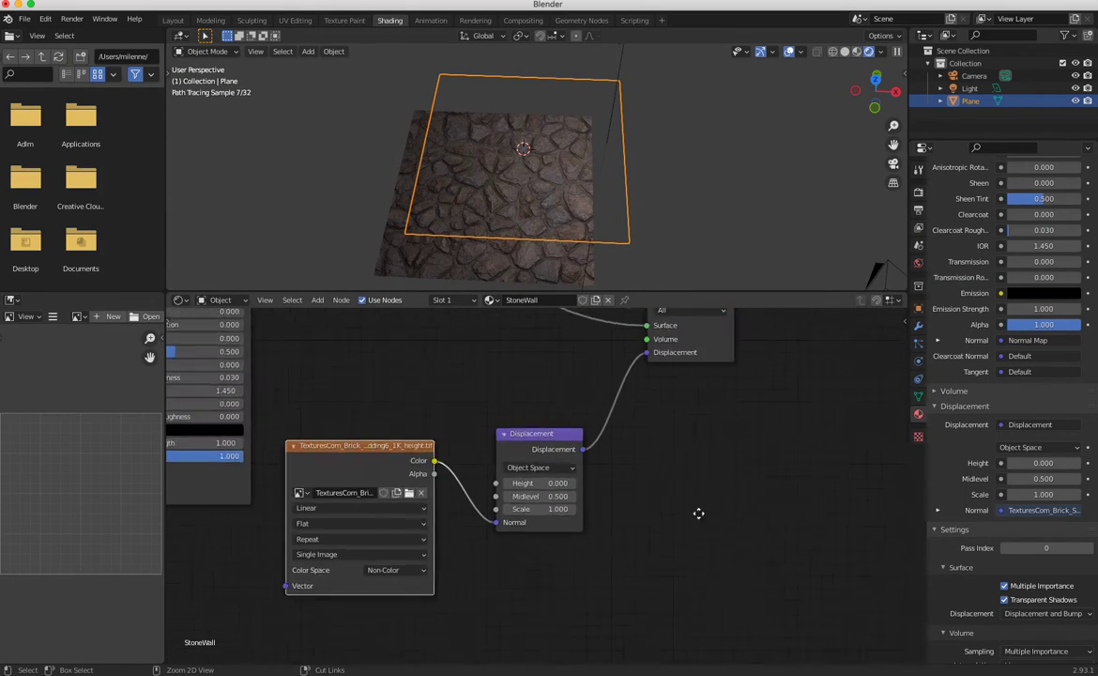
pyautogui.keyDown('ctrl'); pyautogui.moveTo(628, 395); pyautogui.dragTo(599, 387, button='right'); pyautogui.keyUp('ctrl')
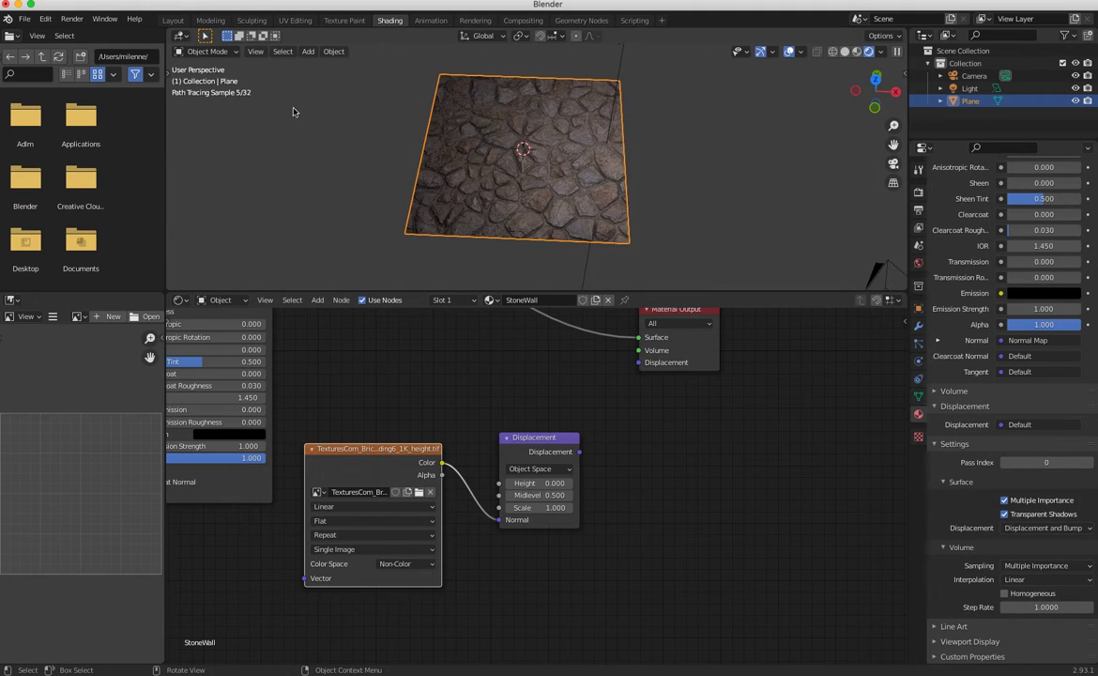
# In the Layout workspace, put the plane in Edit Mode and add 6 evenly spaced loop cuts across it.
pyautogui.click(172, 20)
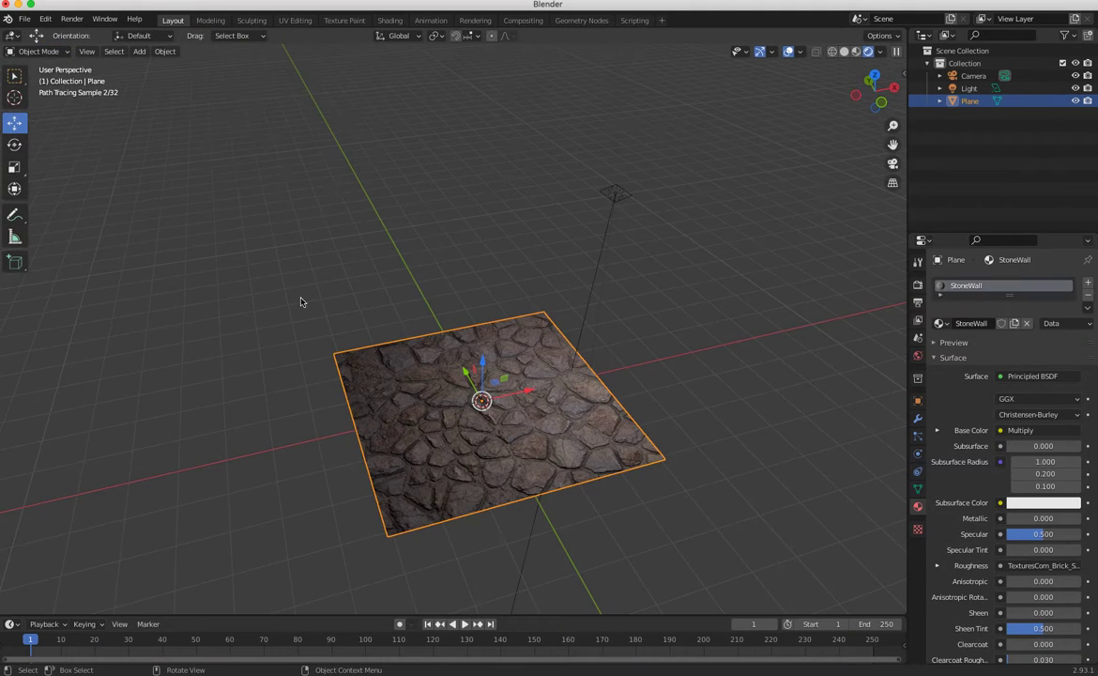
pyautogui.click(38, 51)
pyautogui.click(45, 63)
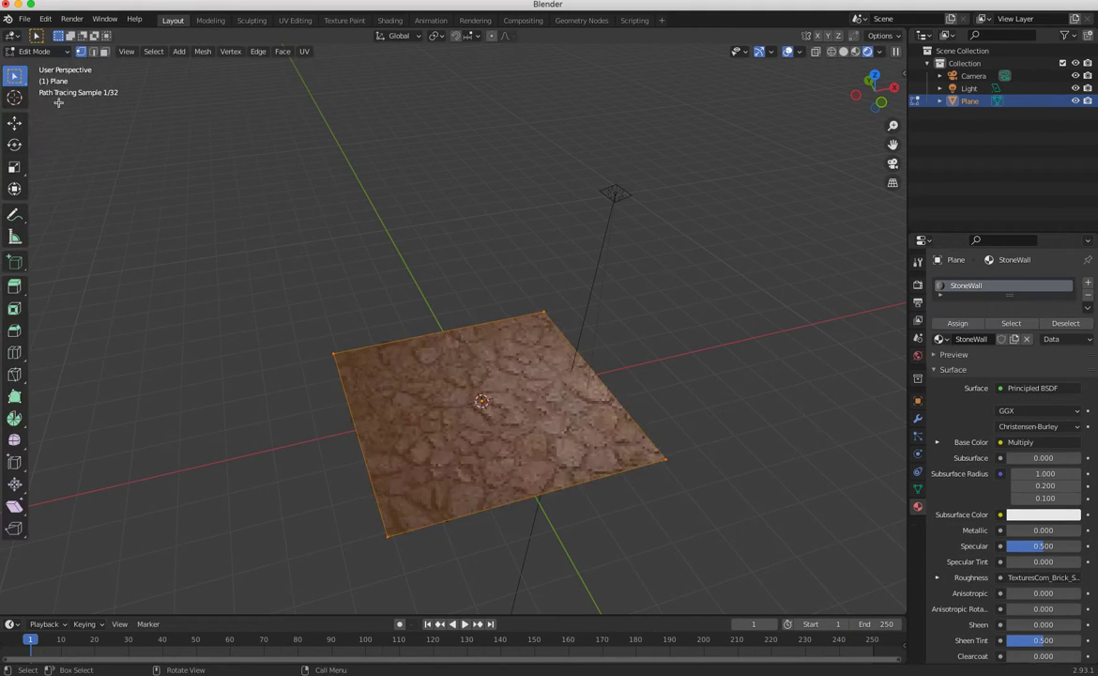
pyautogui.click(14, 353)
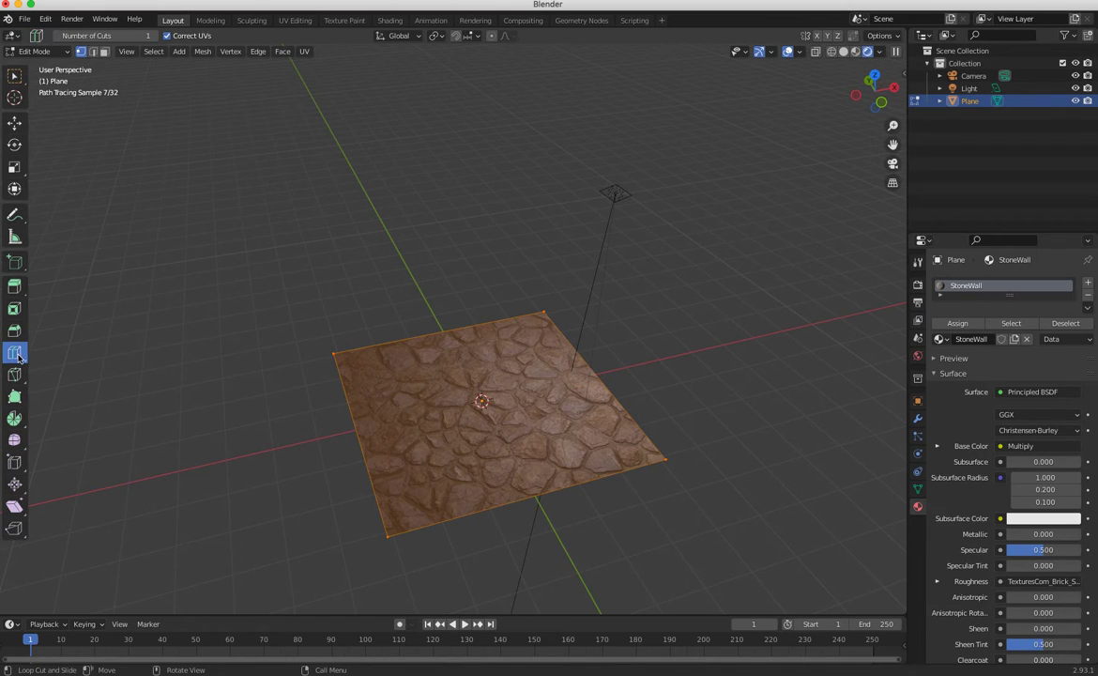
pyautogui.click(363, 424)
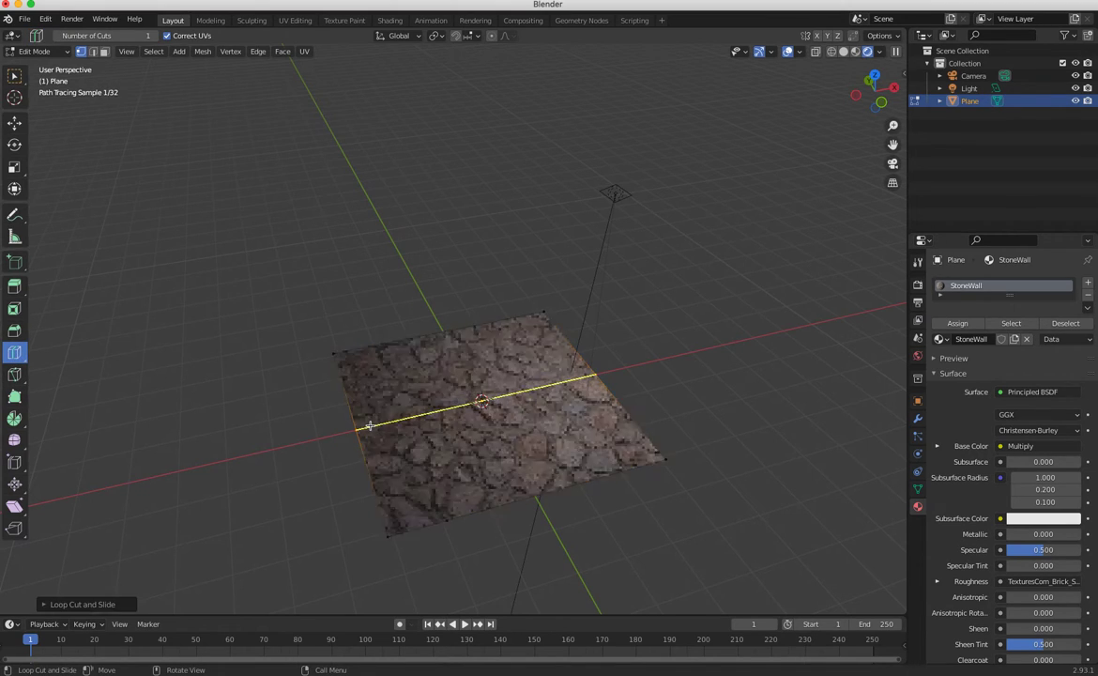
pyautogui.click(92, 606)
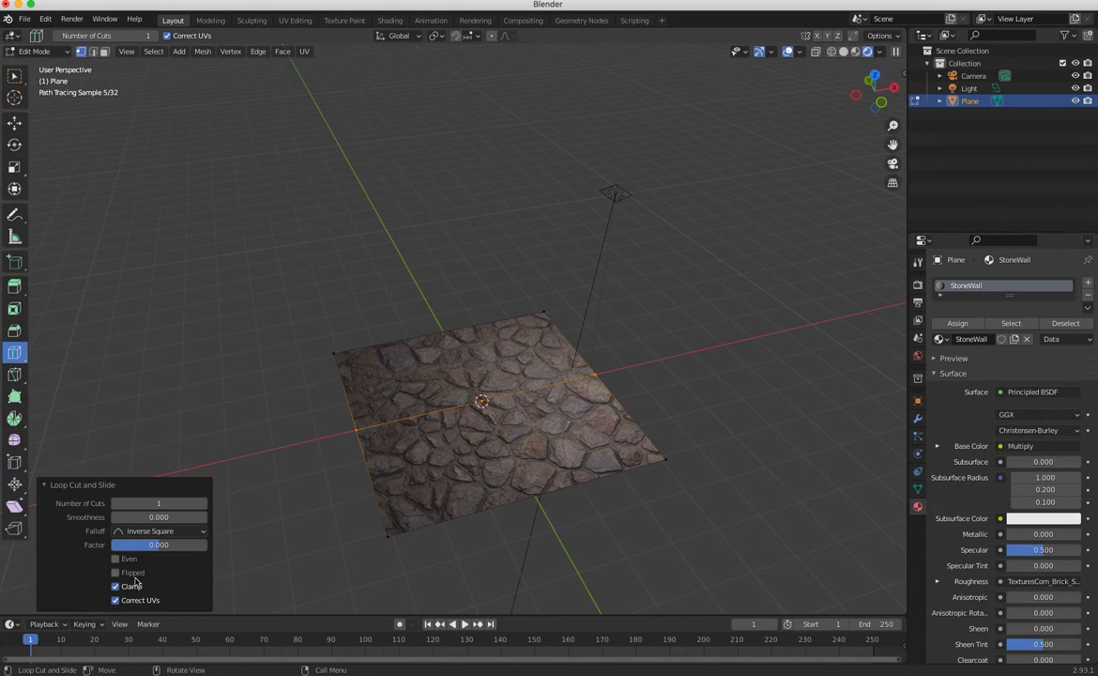
pyautogui.click(204, 504)
pyautogui.click(204, 504)
pyautogui.click(204, 504)
pyautogui.click(204, 504)
pyautogui.click(204, 504)
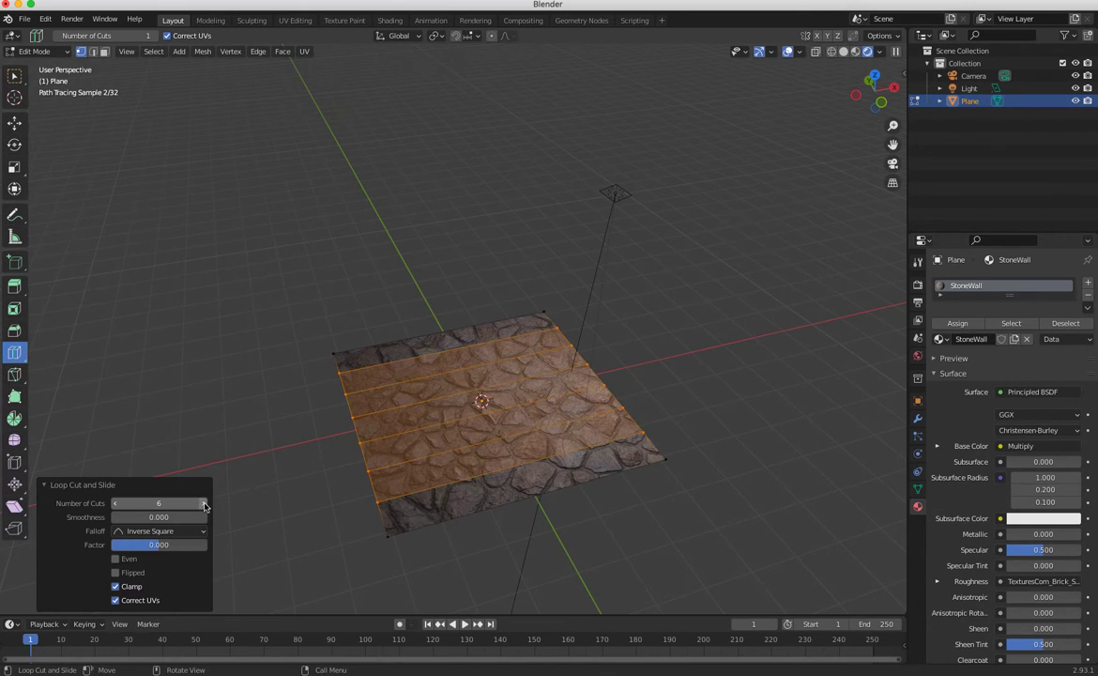
# Add 10 evenly spaced loop cuts to the plane, perpendicular to the first set.
pyautogui.click(527, 487)
pyautogui.moveTo(143, 503)
pyautogui.mouseDown()
pyautogui.moveTo(178, 503)
pyautogui.moveTo(152, 503)
pyautogui.moveTo(163, 502)
pyautogui.mouseUp()
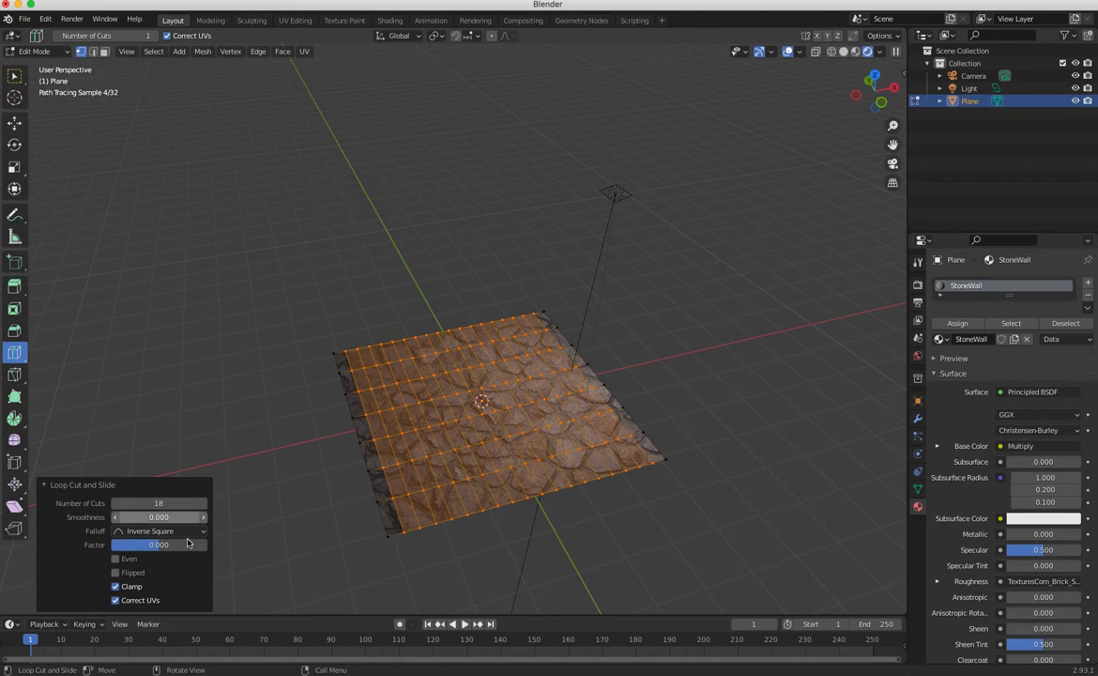
pyautogui.click(165, 503)
pyautogui.press('Return')
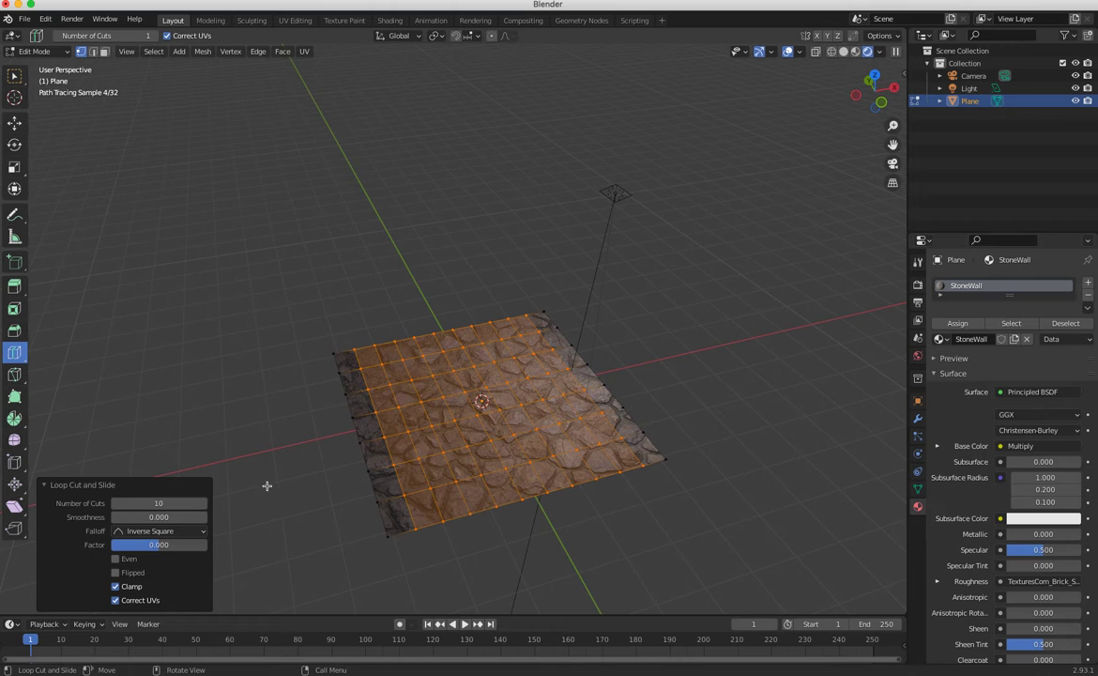
pyautogui.moveTo(273, 517)
pyautogui.mouseDown(button='middle')
pyautogui.moveTo(284, 542)
pyautogui.moveTo(274, 522)
pyautogui.mouseUp(button='middle')
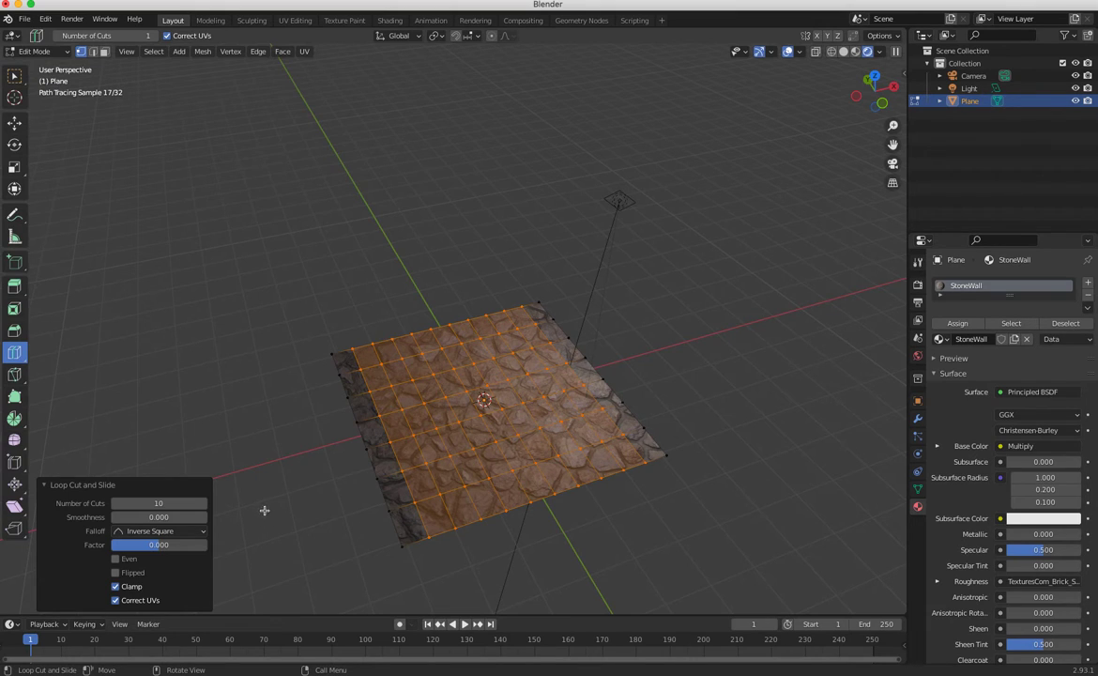
# Return the plane to Object Mode and examine its stone surface up close.
pyautogui.click(32, 52)
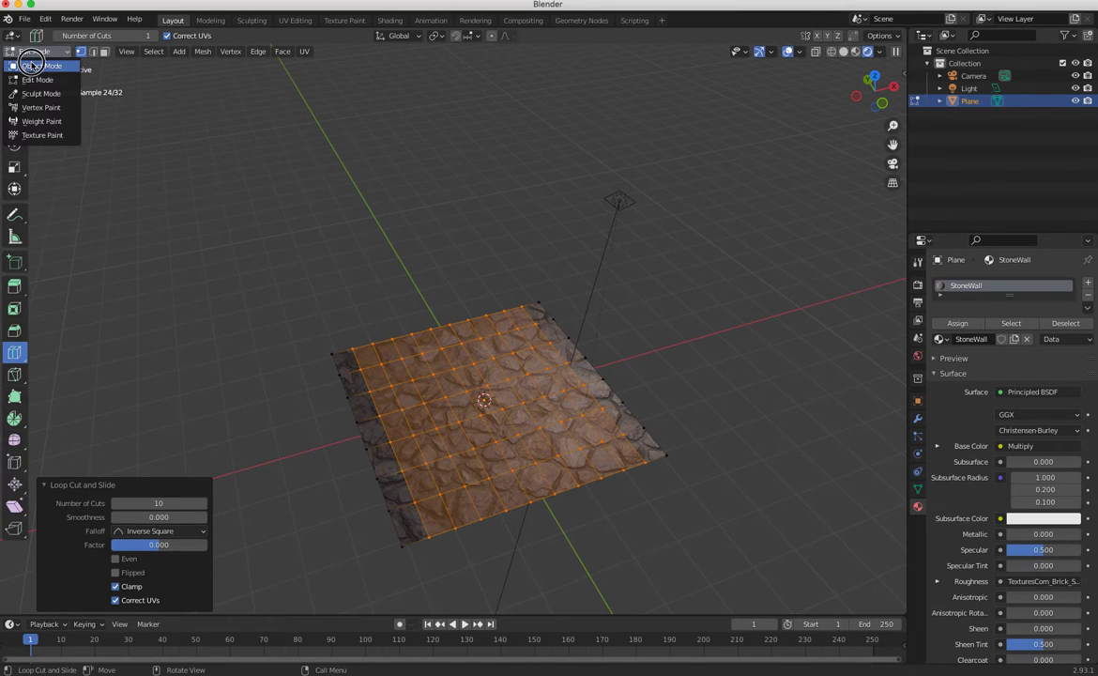
pyautogui.click(41, 65)
pyautogui.moveTo(247, 345)
pyautogui.mouseDown(button='middle')
pyautogui.moveTo(238, 330)
pyautogui.moveTo(255, 366)
pyautogui.mouseUp(button='middle')
pyautogui.keyDown('ctrl'); pyautogui.moveTo(288, 411); pyautogui.dragTo(256, 347, button='middle'); pyautogui.keyUp('ctrl')
pyautogui.keyDown('shift'); pyautogui.moveTo(256, 347); pyautogui.dragTo(266, 297, button='middle'); pyautogui.keyUp('shift')
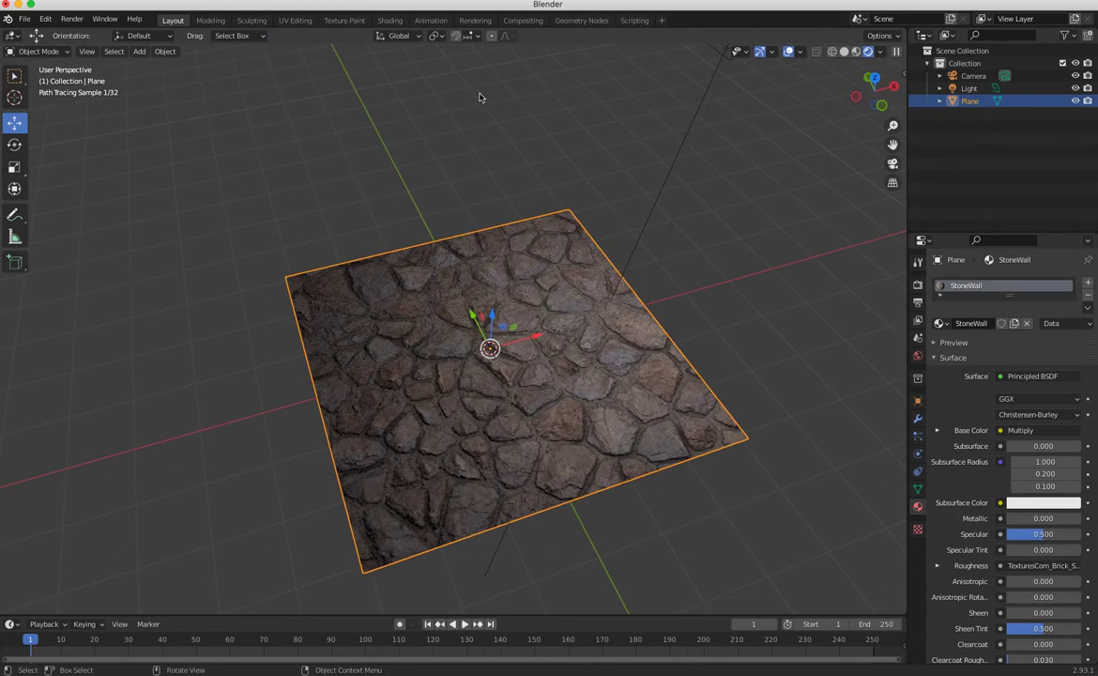
# In the Shading workspace, lower the Material Output node and link the Displacement node's output to its Displacement input.
pyautogui.click(295, 20)
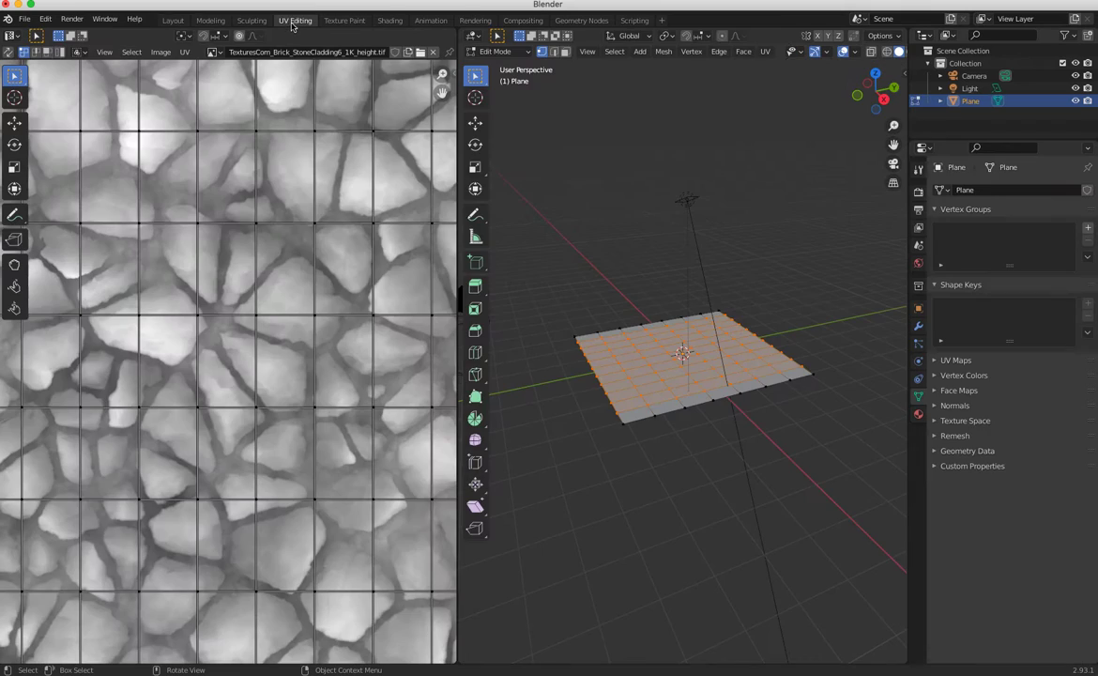
pyautogui.click(387, 21)
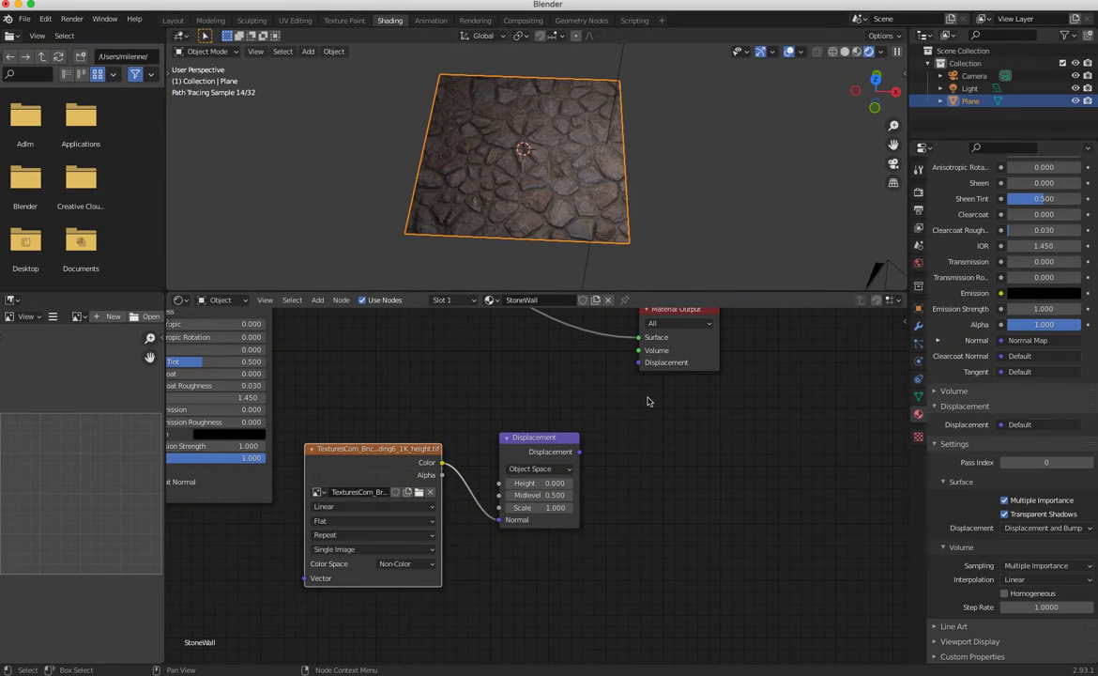
pyautogui.moveTo(668, 313); pyautogui.dragTo(689, 378)
pyautogui.moveTo(578, 452); pyautogui.dragTo(660, 427)
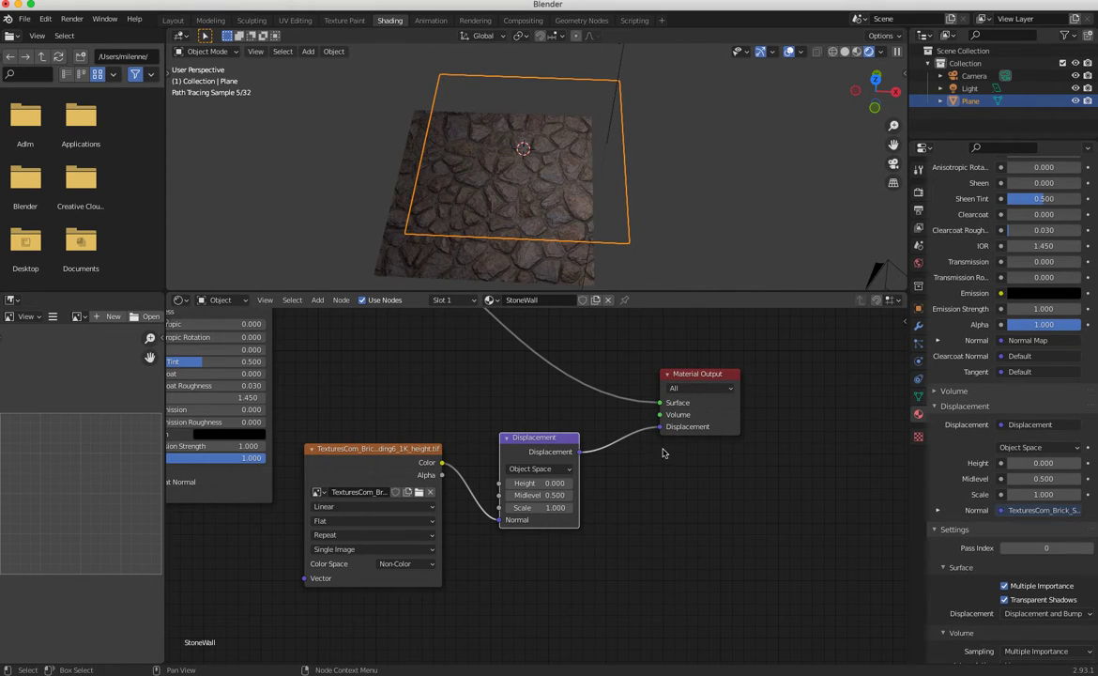
# Set the material displacement's Midlevel to 0.
pyautogui.moveTo(549, 240); pyautogui.dragTo(560, 189, button='middle')
pyautogui.scroll(2, 542, 225)
pyautogui.click(1049, 479)
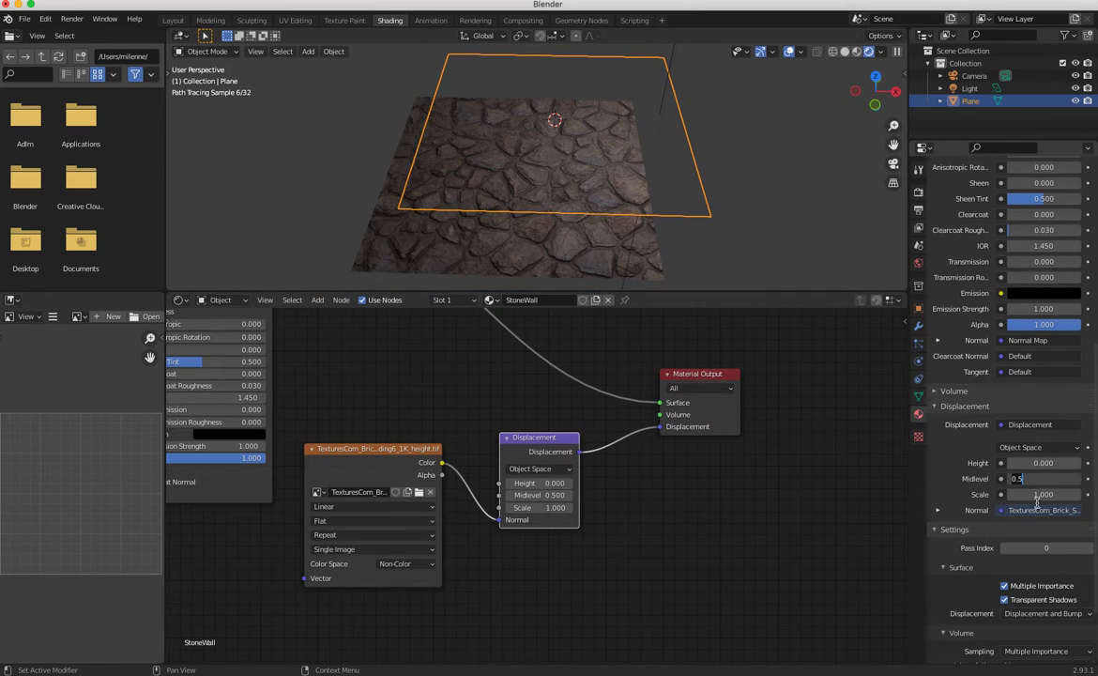
pyautogui.write('0')
pyautogui.press('Return')
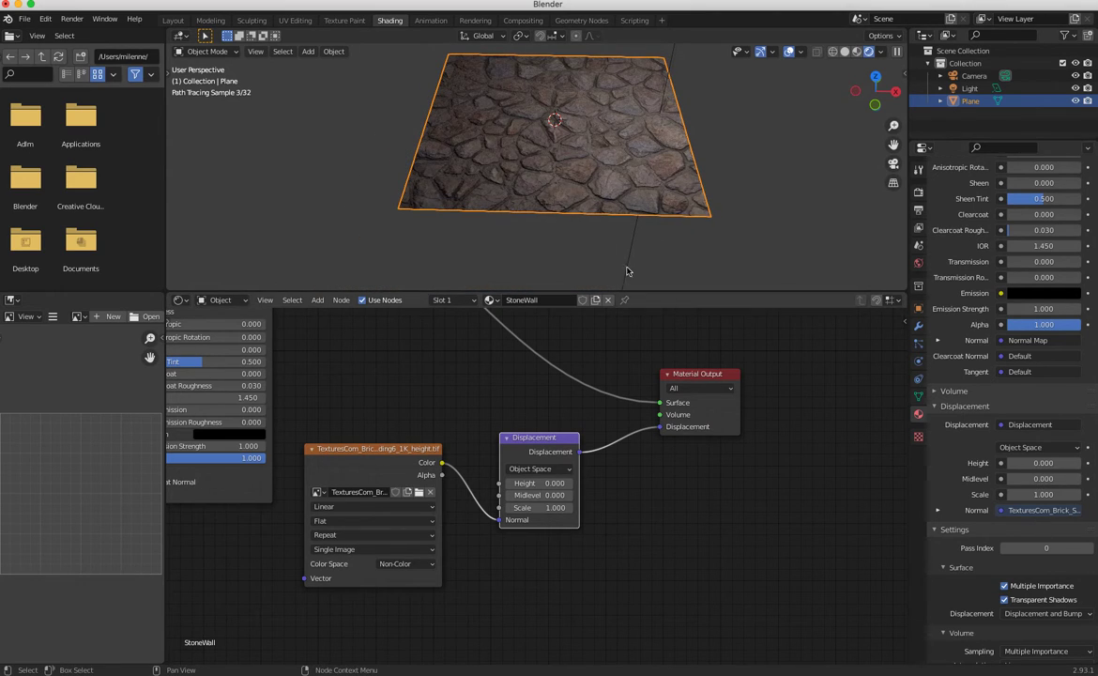
# Raise the Displacement node's Scale to 6.6 and inspect the stone surface up close.
pyautogui.moveTo(531, 508); pyautogui.dragTo(580, 506)
pyautogui.moveTo(586, 245); pyautogui.dragTo(476, 217, button='middle')
pyautogui.scroll(3, 389, 185)
pyautogui.moveTo(394, 188); pyautogui.dragTo(514, 228, button='middle')
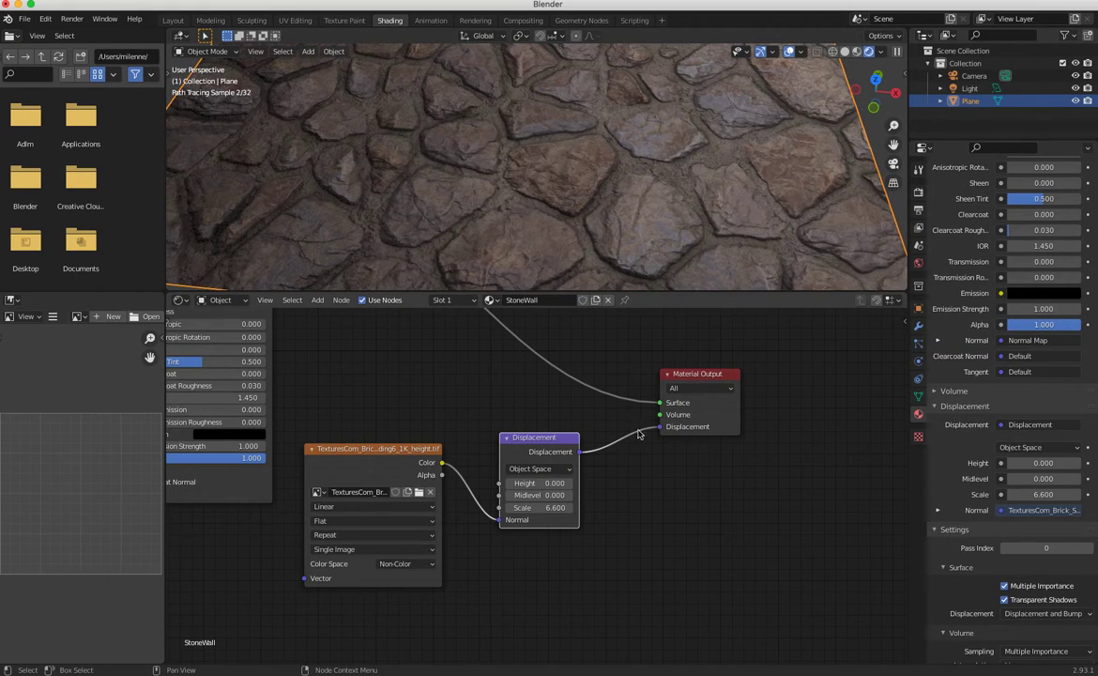
# Detach and relink the Displacement node to the Material Output, and move the height texture's Color link from Normal to Height.
pyautogui.moveTo(660, 428); pyautogui.dragTo(649, 444)
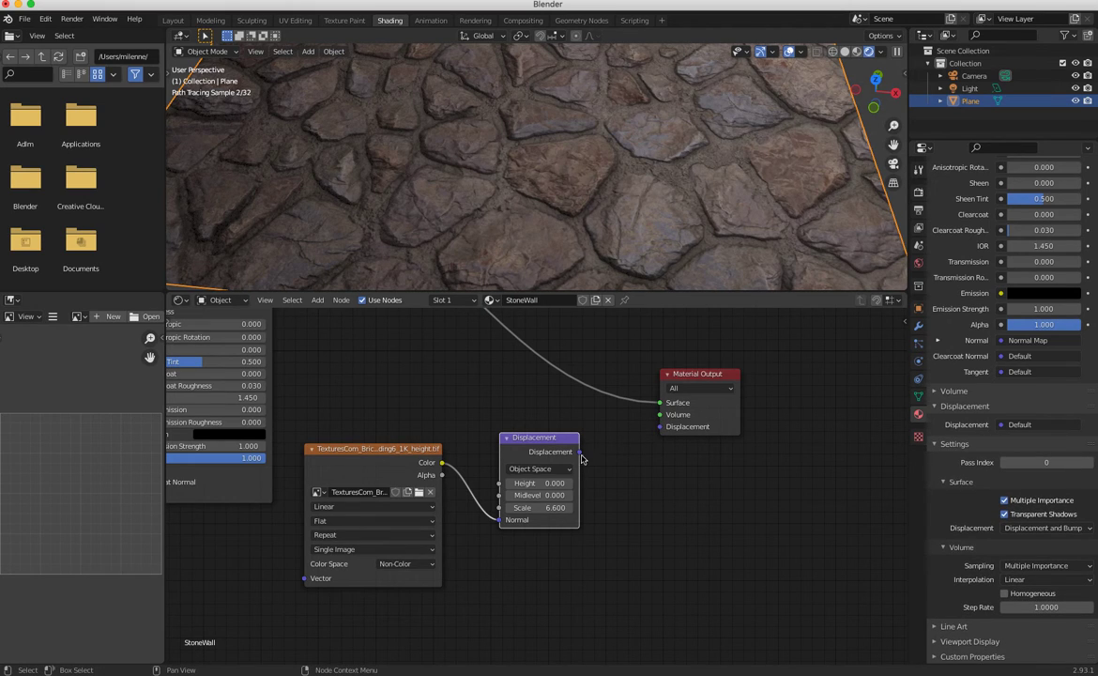
pyautogui.moveTo(579, 452); pyautogui.dragTo(660, 427)
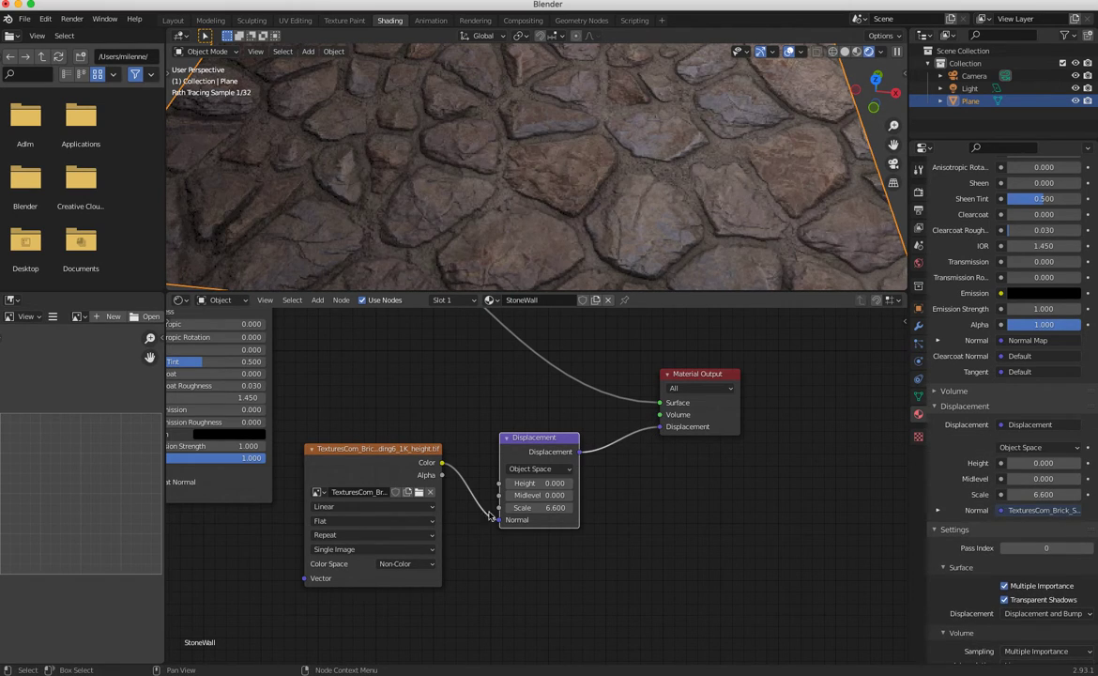
pyautogui.moveTo(492, 524); pyautogui.dragTo(497, 482)
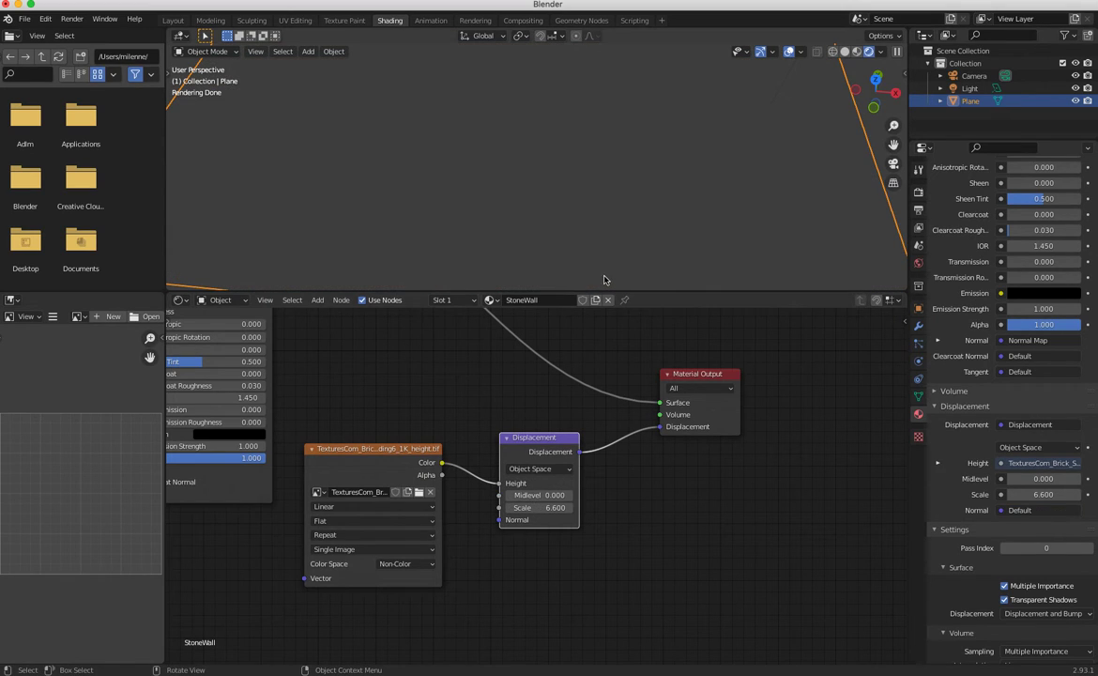
pyautogui.scroll(-6, 607, 245)
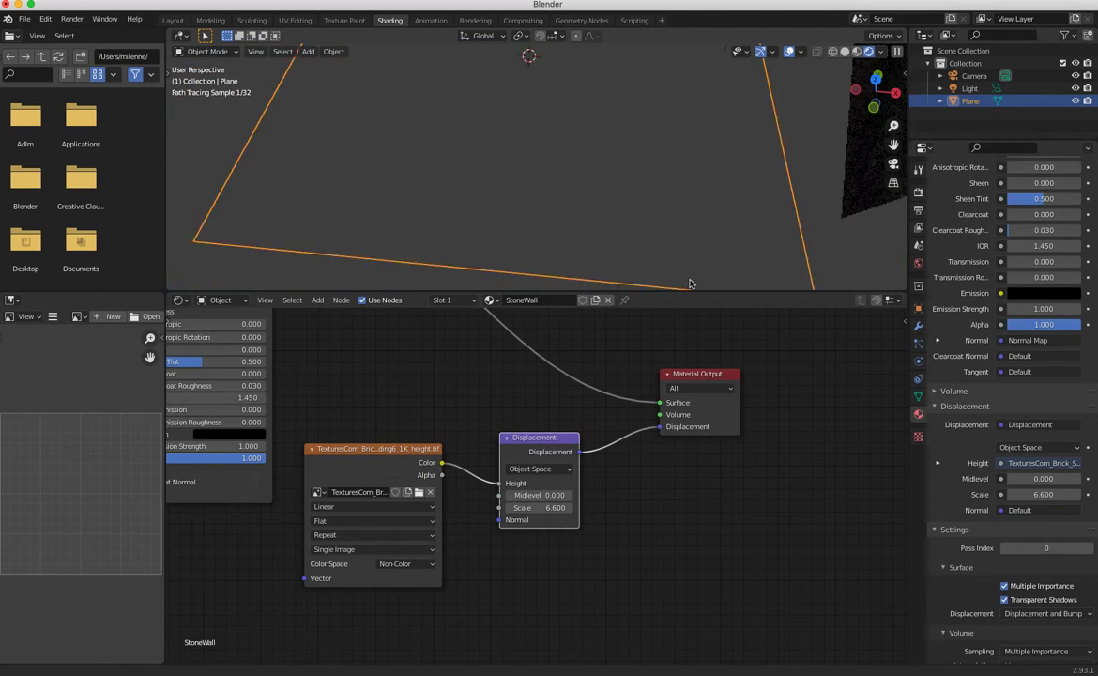
# Set the Displacement node's Scale to 0.2 and inspect the stone surface up close.
pyautogui.keyDown('ctrl'); pyautogui.moveTo(602, 271); pyautogui.dragTo(811, 314, button='middle'); pyautogui.keyUp('ctrl')
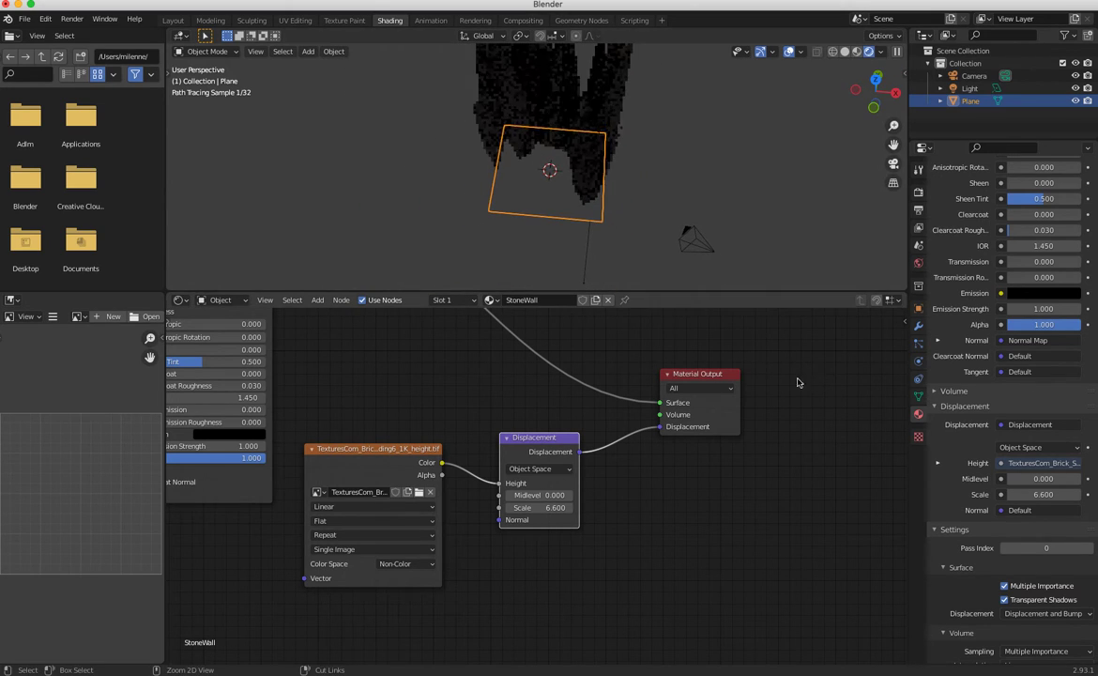
pyautogui.click(539, 507)
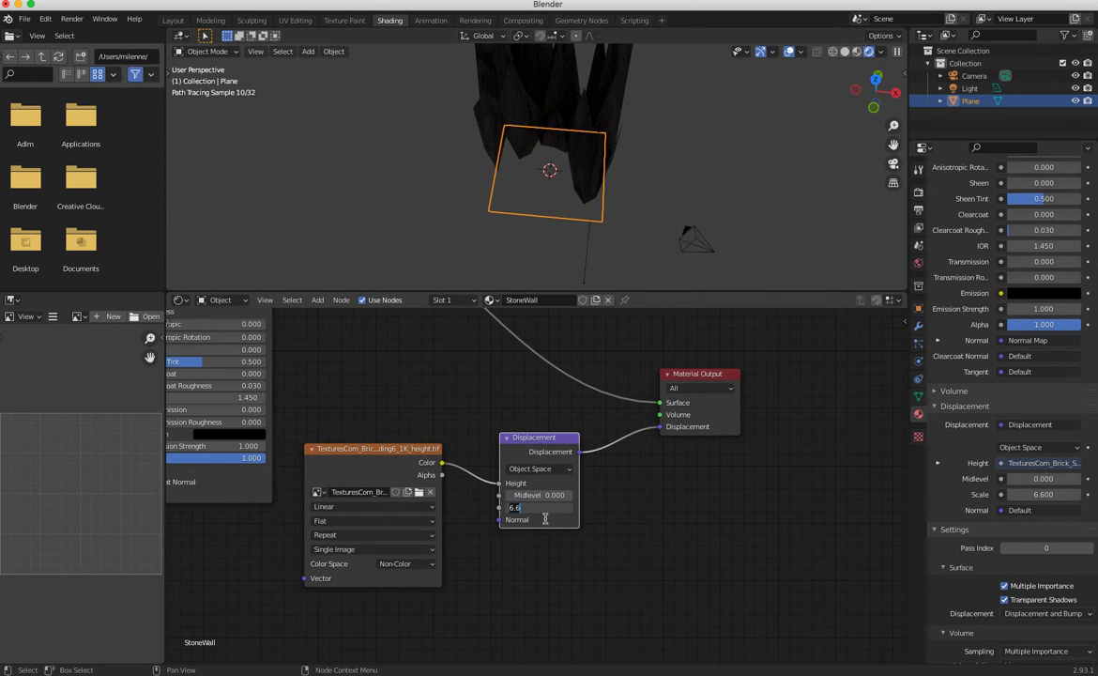
pyautogui.write('0.2')
pyautogui.press('Return')
pyautogui.keyDown('ctrl'); pyautogui.moveTo(576, 240); pyautogui.dragTo(413, 129, button='middle'); pyautogui.keyUp('ctrl')
pyautogui.keyDown('shift'); pyautogui.moveTo(541, 208); pyautogui.dragTo(481, 102, button='middle'); pyautogui.keyUp('shift')
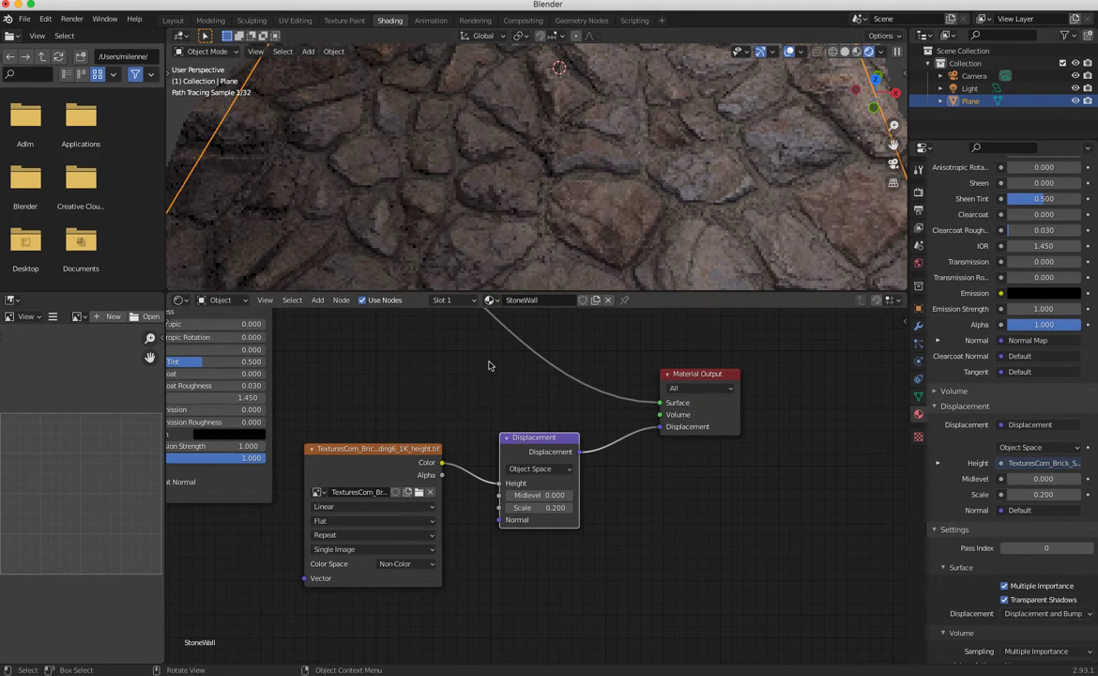
# Raise the Displacement node's Scale to 0.7 and view the whole displaced plane from a different angle.
pyautogui.moveTo(545, 508); pyautogui.dragTo(629, 507)
pyautogui.keyDown('ctrl'); pyautogui.moveTo(666, 286); pyautogui.dragTo(824, 394, button='middle'); pyautogui.keyUp('ctrl')
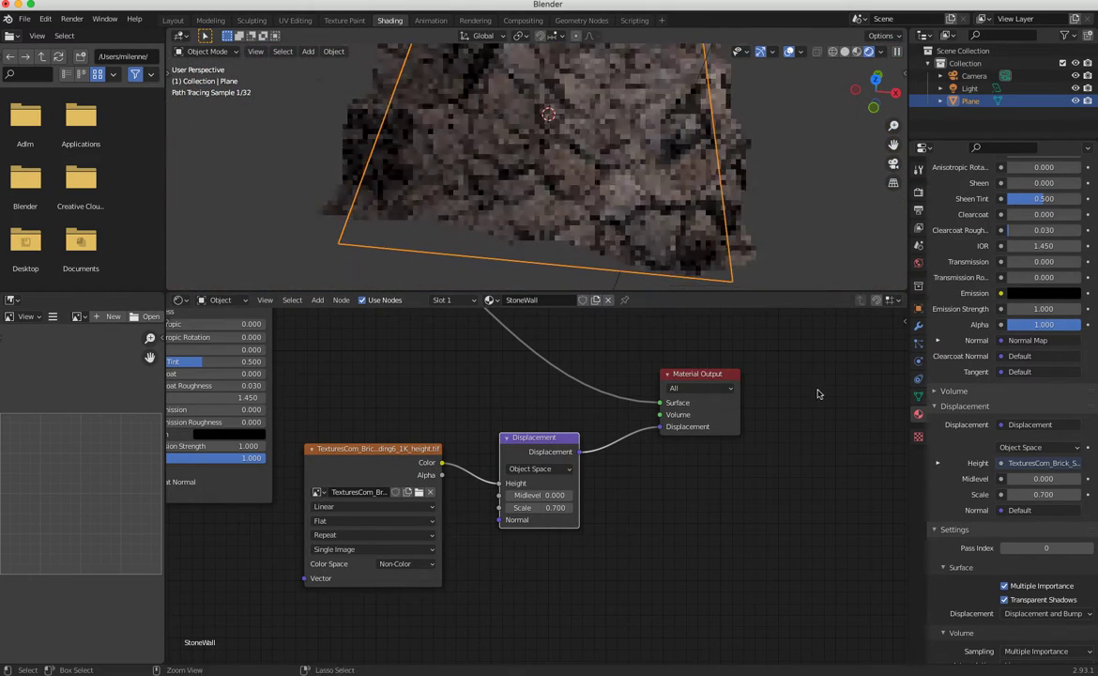
pyautogui.moveTo(550, 211); pyautogui.dragTo(503, 306, button='middle')
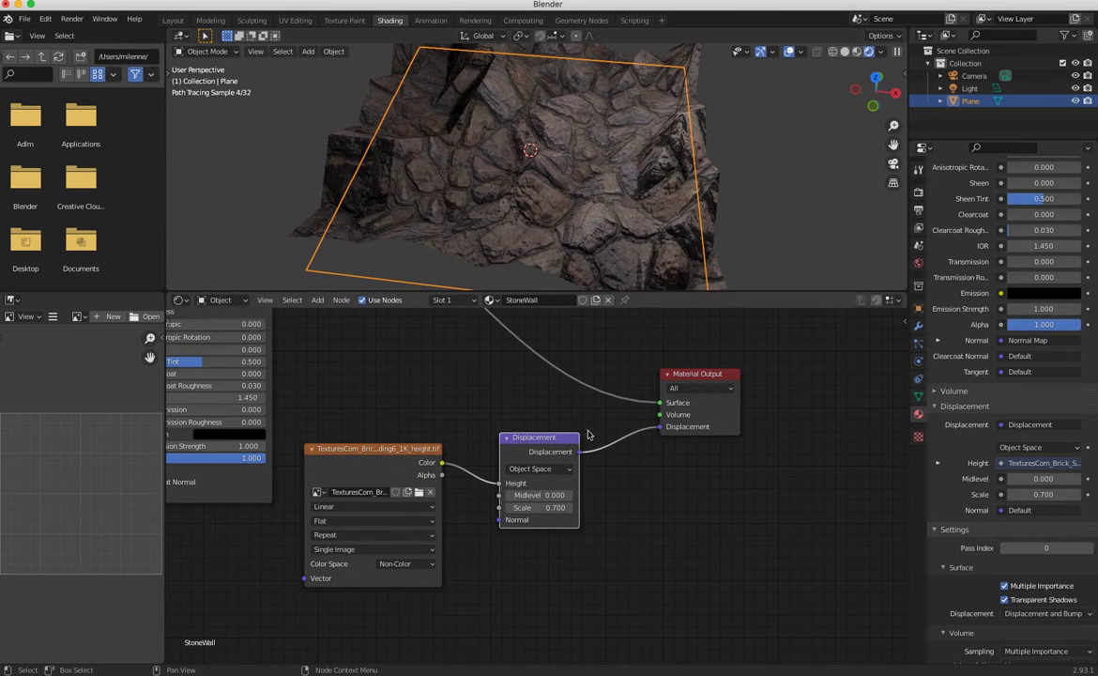
# Set the Displacement node's Scale to 0.5.
pyautogui.click(536, 508)
pyautogui.write('0')
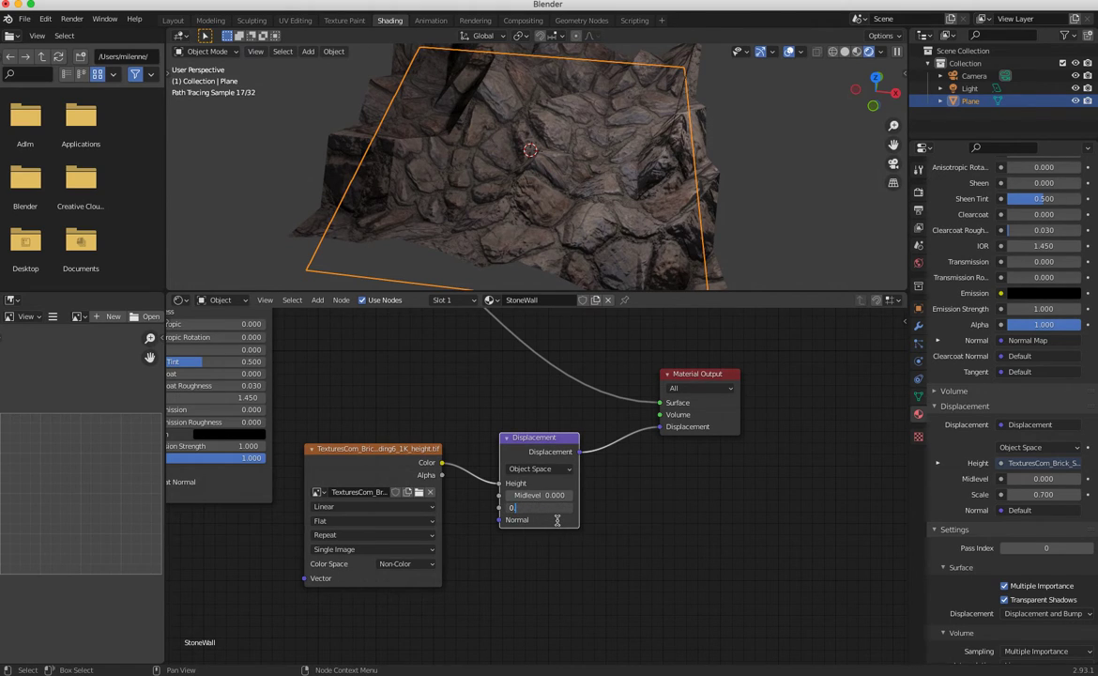
pyautogui.write('.5')
pyautogui.press('Return')
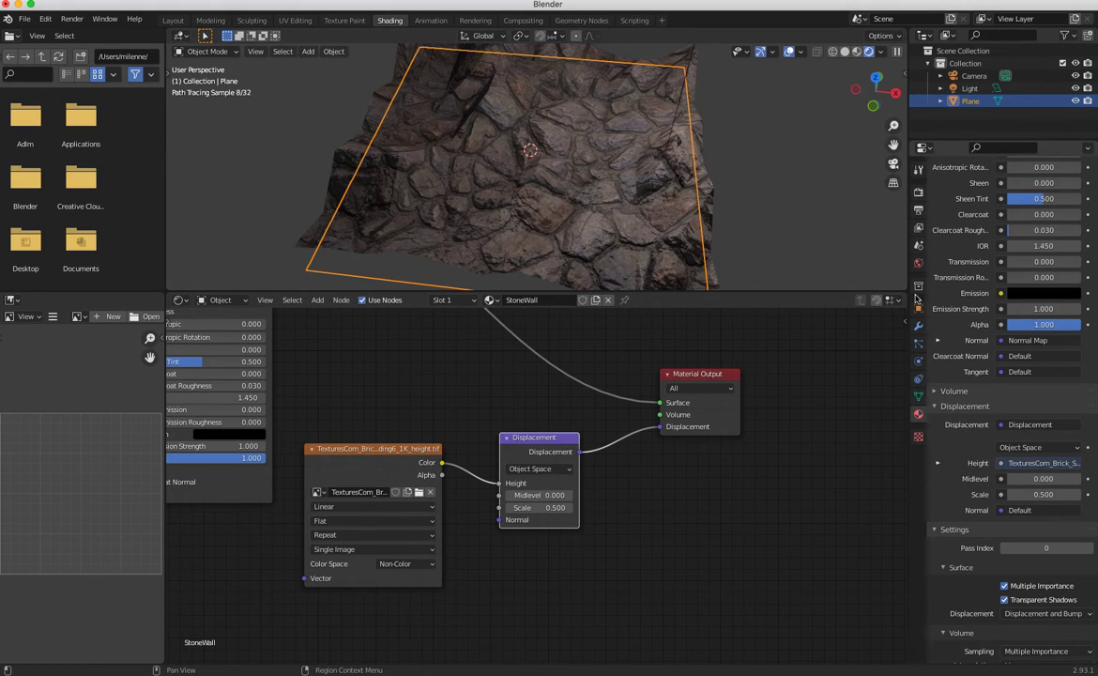
# Add a Subdivision Surface modifier to the plane, with the Simple type and a viewport level of 2.
pyautogui.click(918, 327)
pyautogui.click(1008, 189)
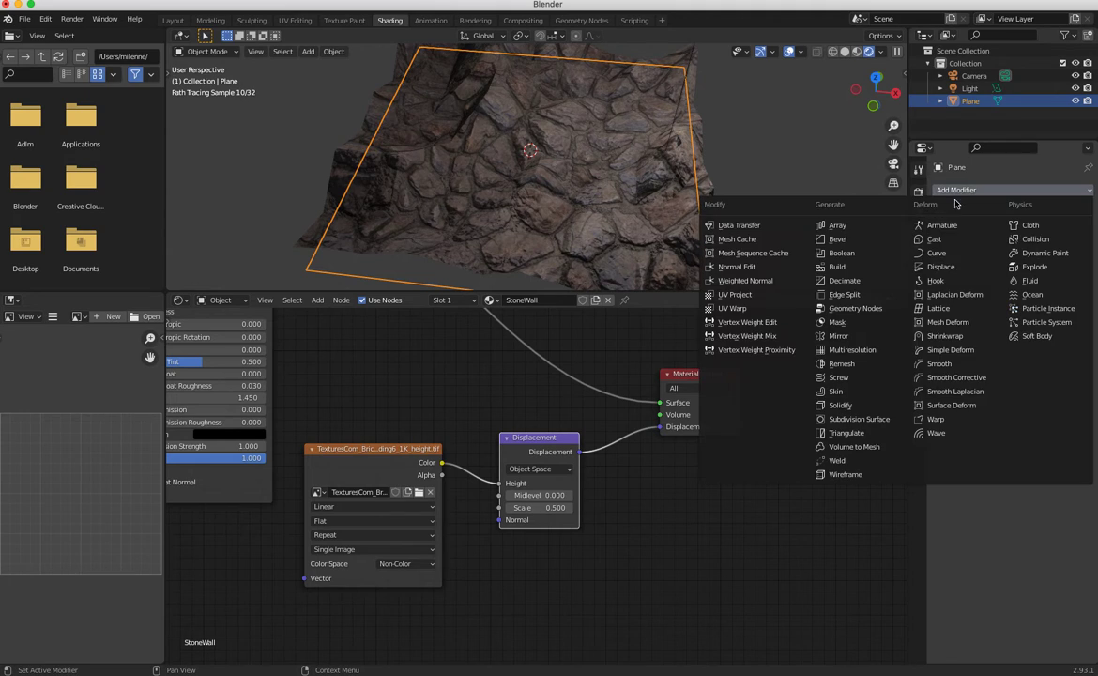
pyautogui.click(880, 425)
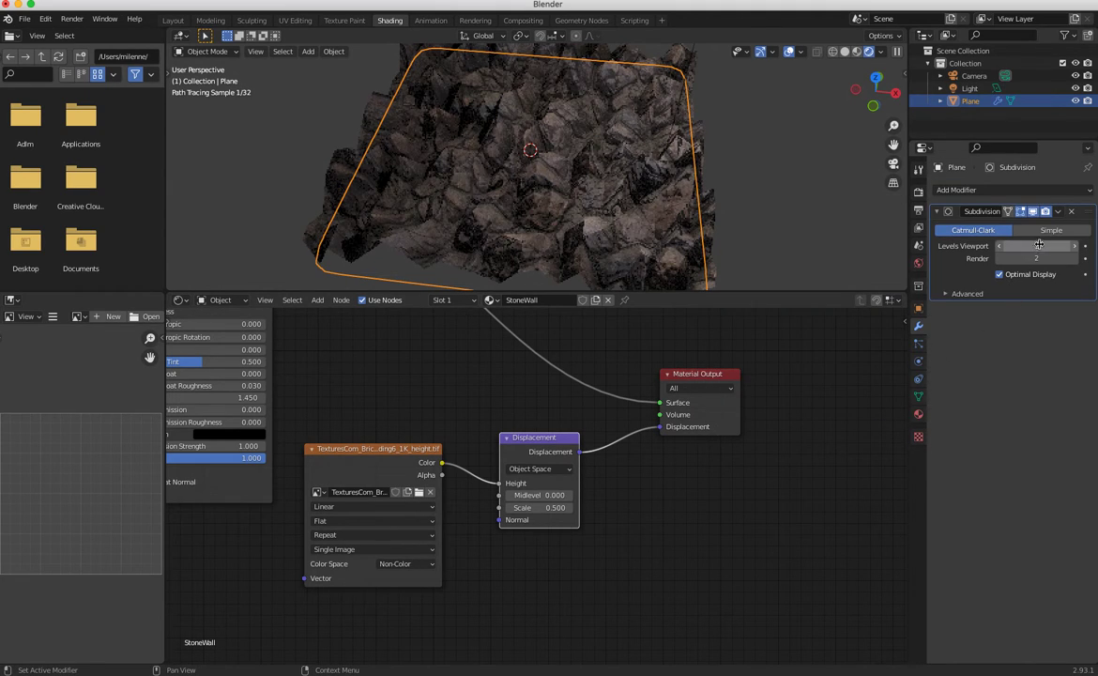
pyautogui.click(1075, 245)
pyautogui.click(1052, 230)
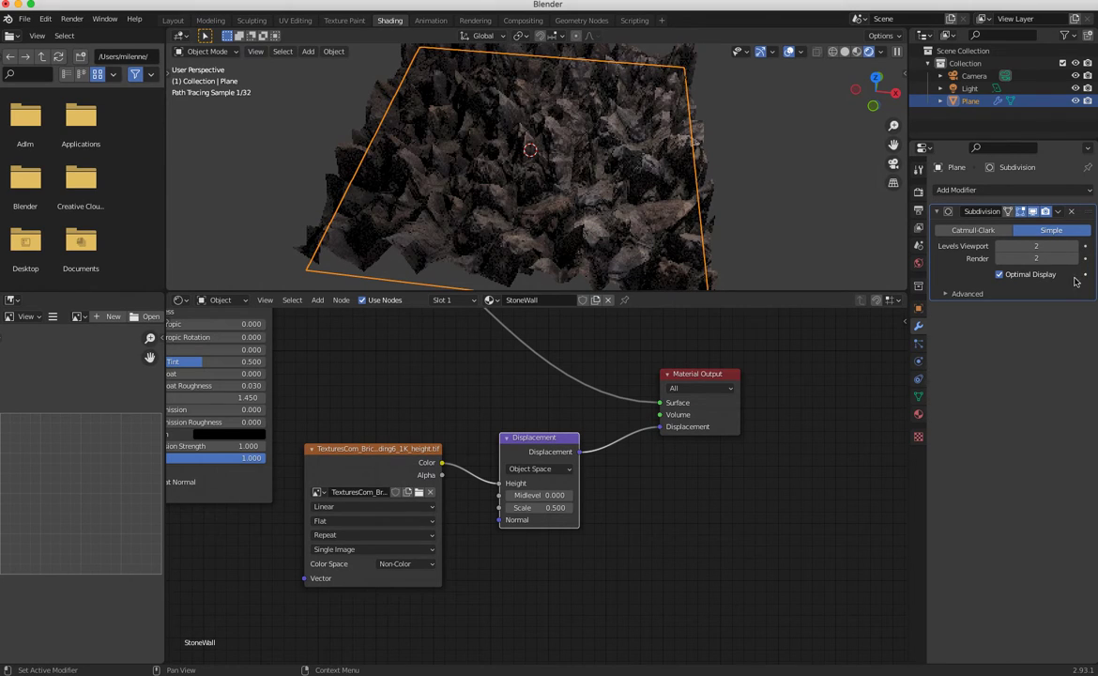
# Reduce the Displacement node's Scale to 0.2 and examine the subdivided stones from several angles.
pyautogui.click(544, 506)
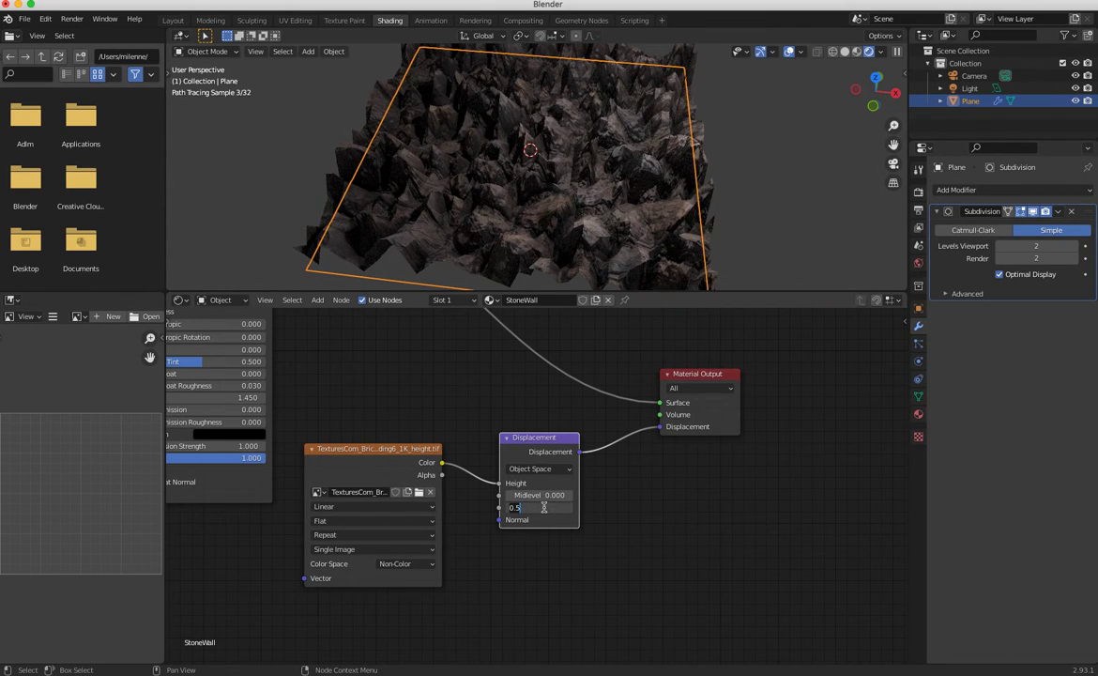
pyautogui.write('2')
pyautogui.press('Return')
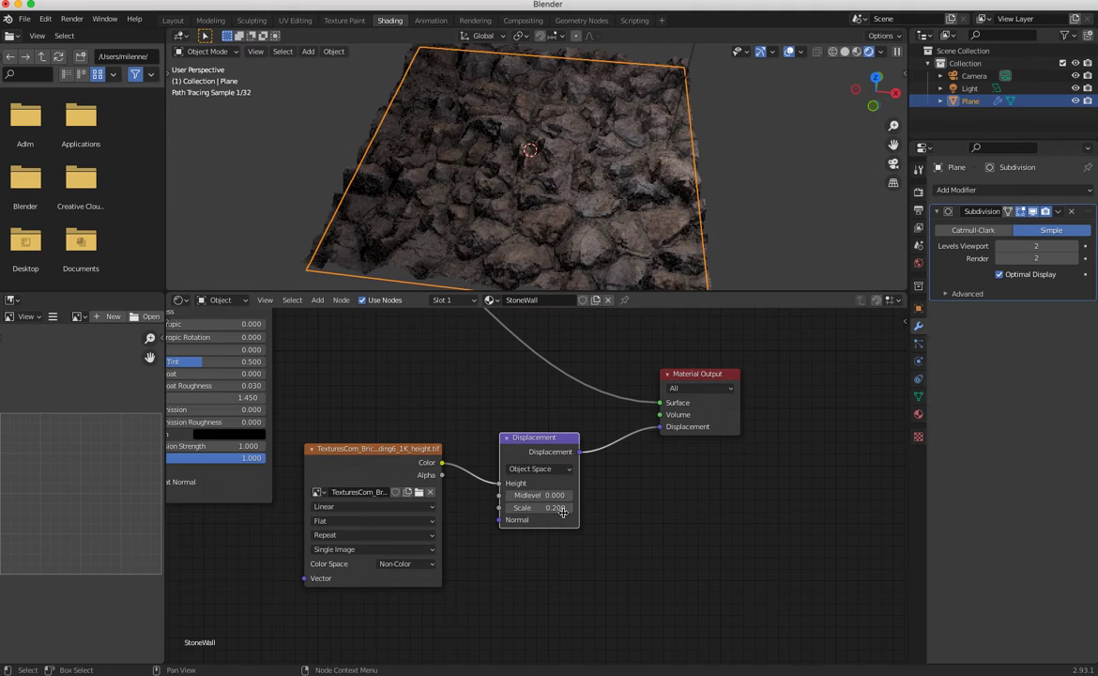
pyautogui.moveTo(548, 210); pyautogui.dragTo(529, 245, button='middle')
pyautogui.scroll(8, 528, 245)
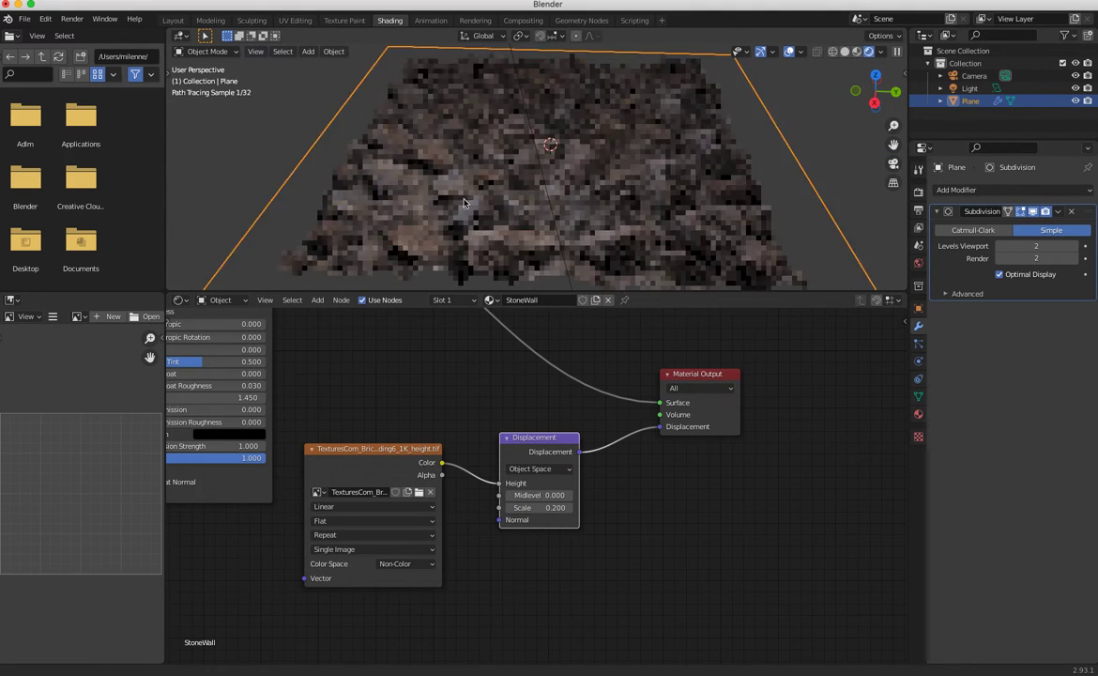
pyautogui.moveTo(444, 233)
pyautogui.mouseDown(button='middle')
pyautogui.moveTo(563, 264)
pyautogui.moveTo(460, 223)
pyautogui.moveTo(375, 245)
pyautogui.moveTo(314, 185)
pyautogui.mouseUp(button='middle')
pyautogui.keyDown('ctrl'); pyautogui.moveTo(502, 250); pyautogui.dragTo(453, 241, button='middle'); pyautogui.keyUp('ctrl')
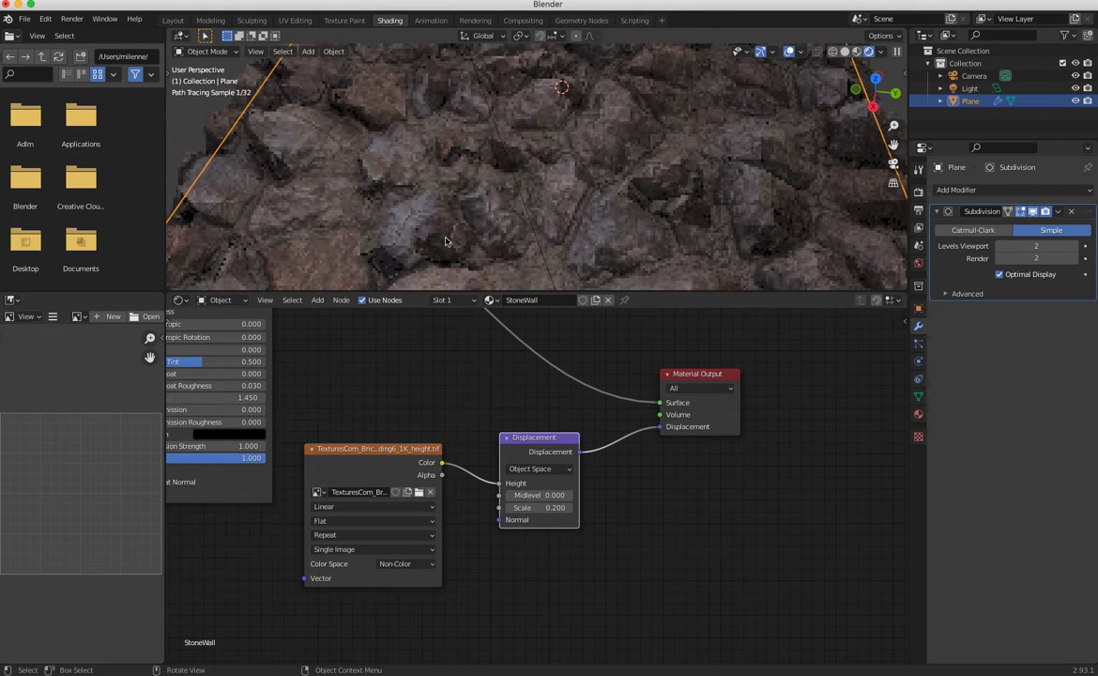
pyautogui.keyDown('ctrl'); pyautogui.moveTo(378, 214); pyautogui.dragTo(320, 218, button='middle'); pyautogui.keyUp('ctrl')
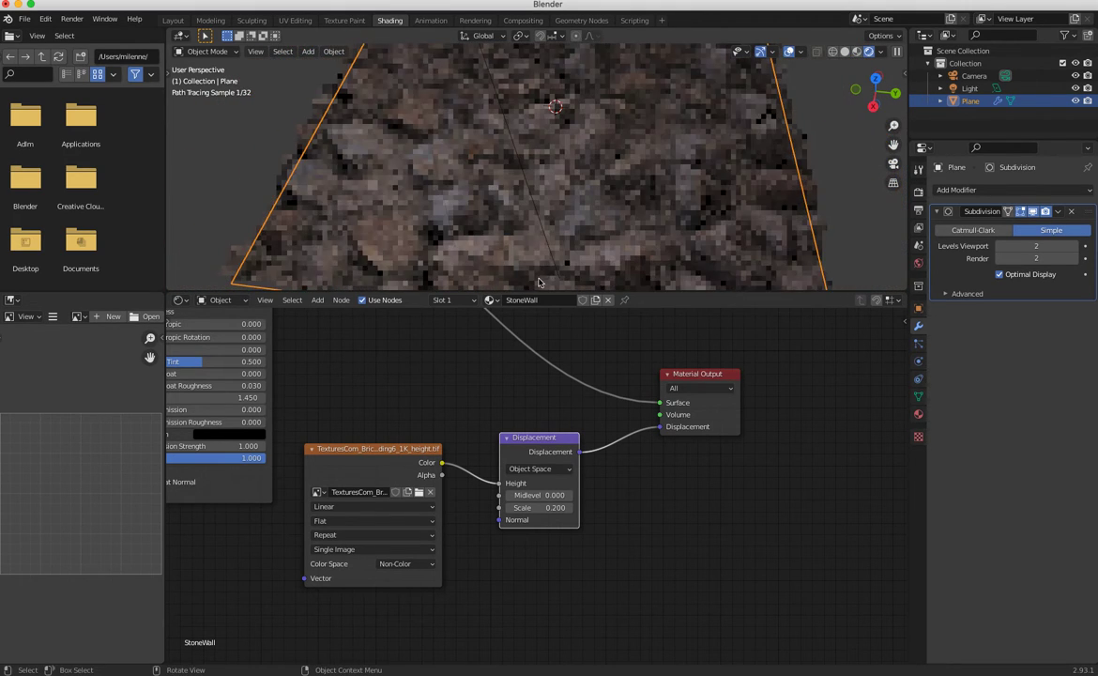
# Set the Displacement node's Scale to 0.1 and check the stone relief on the plane.
pyautogui.click(539, 506)
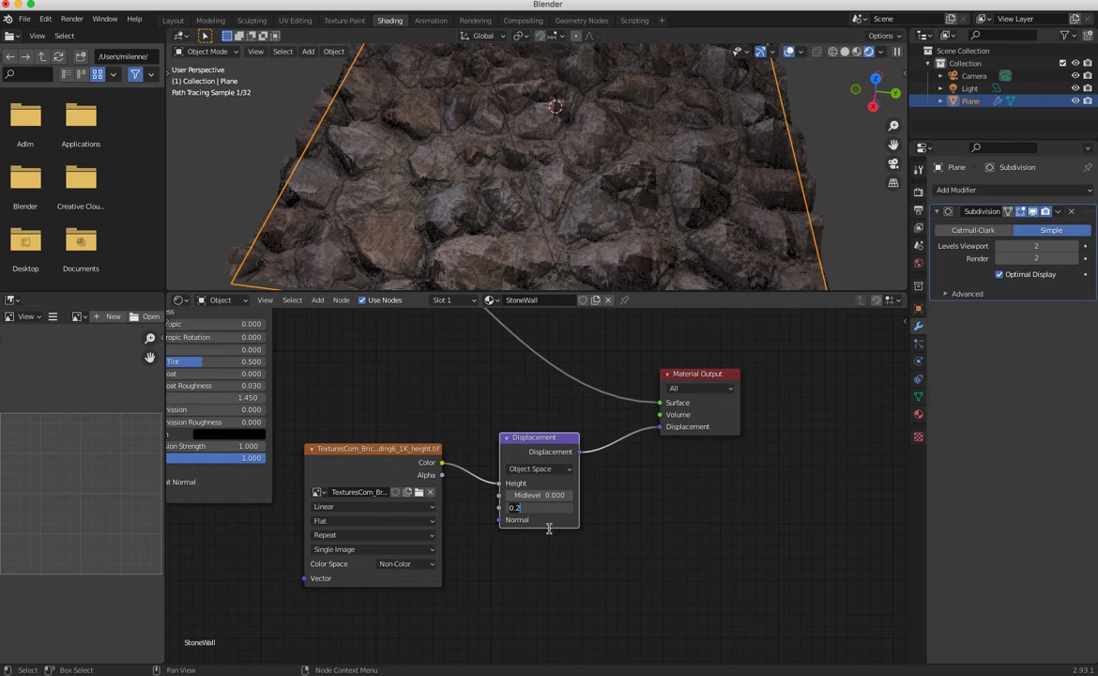
pyautogui.write('0.1')
pyautogui.press('Return')
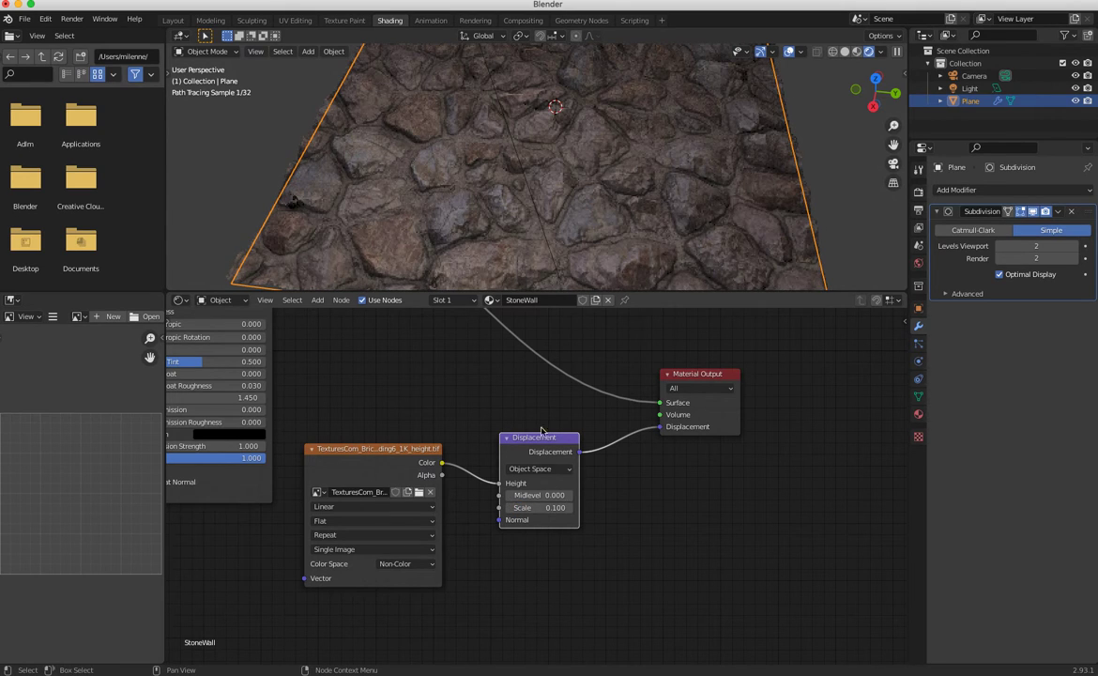
pyautogui.moveTo(524, 198); pyautogui.dragTo(578, 225, button='middle')
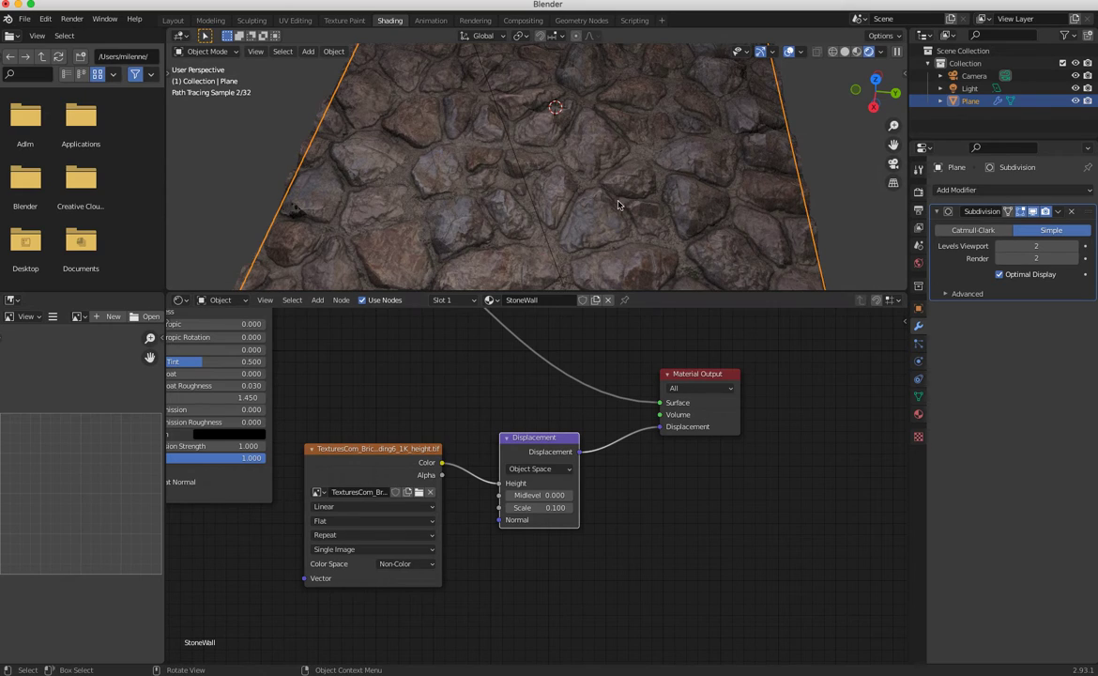
# Switch the viewport to Material Preview shading and move the Multiply and Principled BSDF nodes higher in the node tree.
pyautogui.click(858, 52)
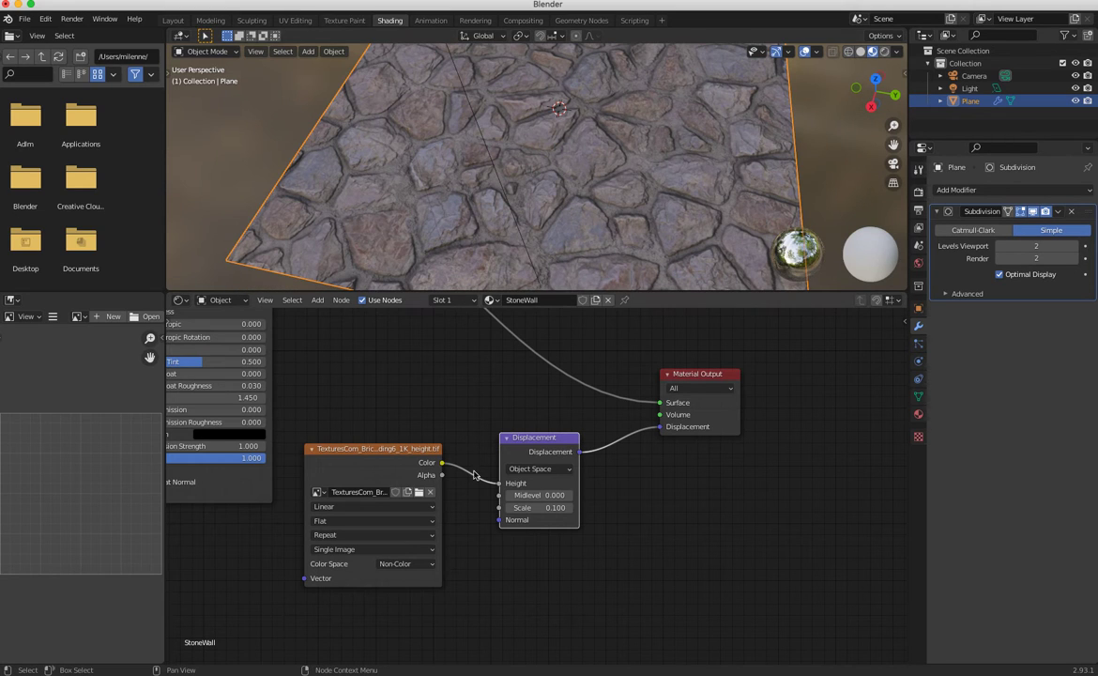
pyautogui.hscroll(-10, 495, 507)
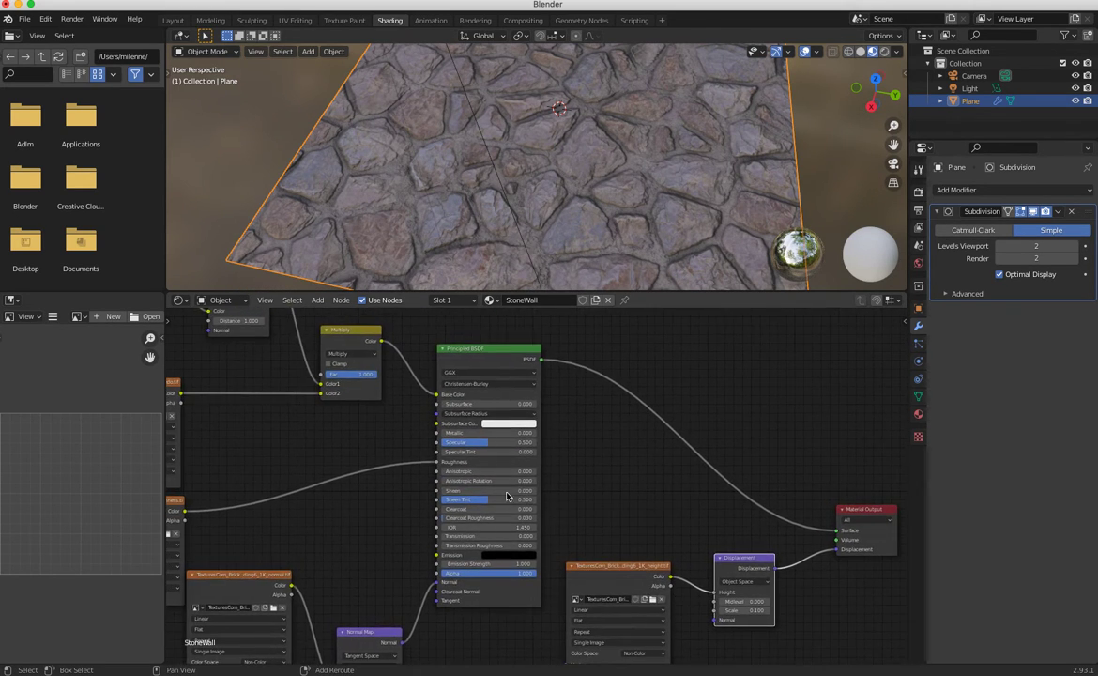
pyautogui.hscroll(-5, 484, 489)
pyautogui.scroll(3, 495, 483)
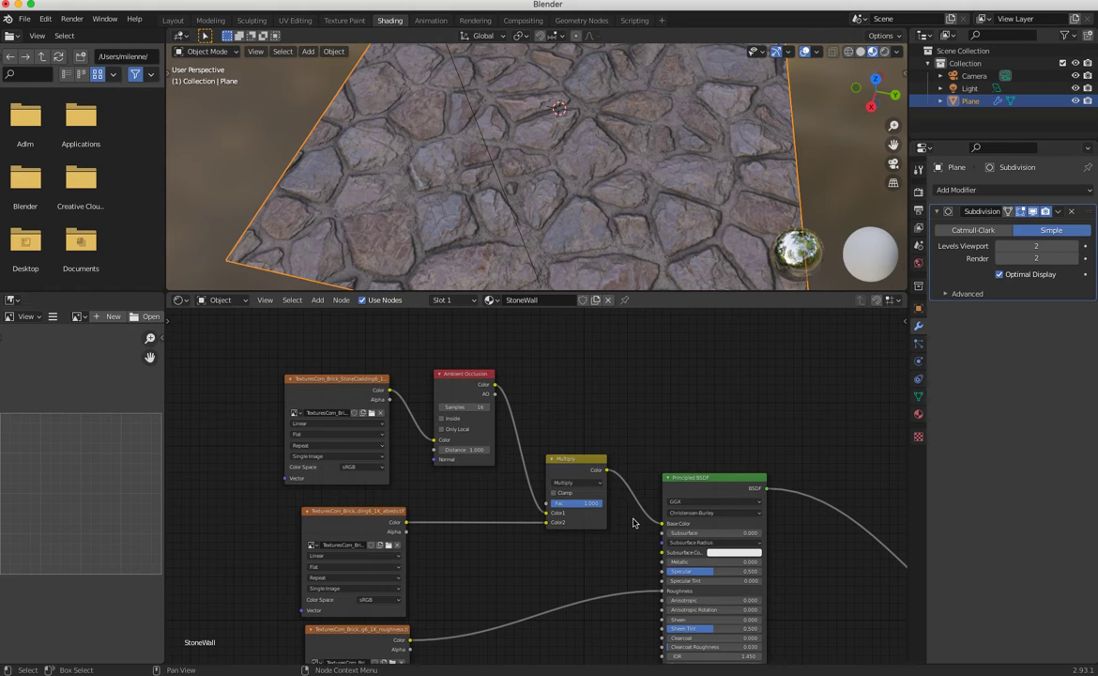
pyautogui.moveTo(592, 477); pyautogui.dragTo(575, 426)
pyautogui.moveTo(685, 478); pyautogui.dragTo(668, 420)
# Unlink the Displacement node from the Material Output and the Normal Map from the Principled BSDF, and render the image without them.
pyautogui.keyDown('ctrl'); pyautogui.scroll(-2, 688, 554); pyautogui.keyUp('ctrl')
pyautogui.keyDown('ctrl'); pyautogui.scroll(-2, 688, 554); pyautogui.keyUp('ctrl')
pyautogui.scroll(-8, 722, 601)
pyautogui.hscroll(12, 723, 600)
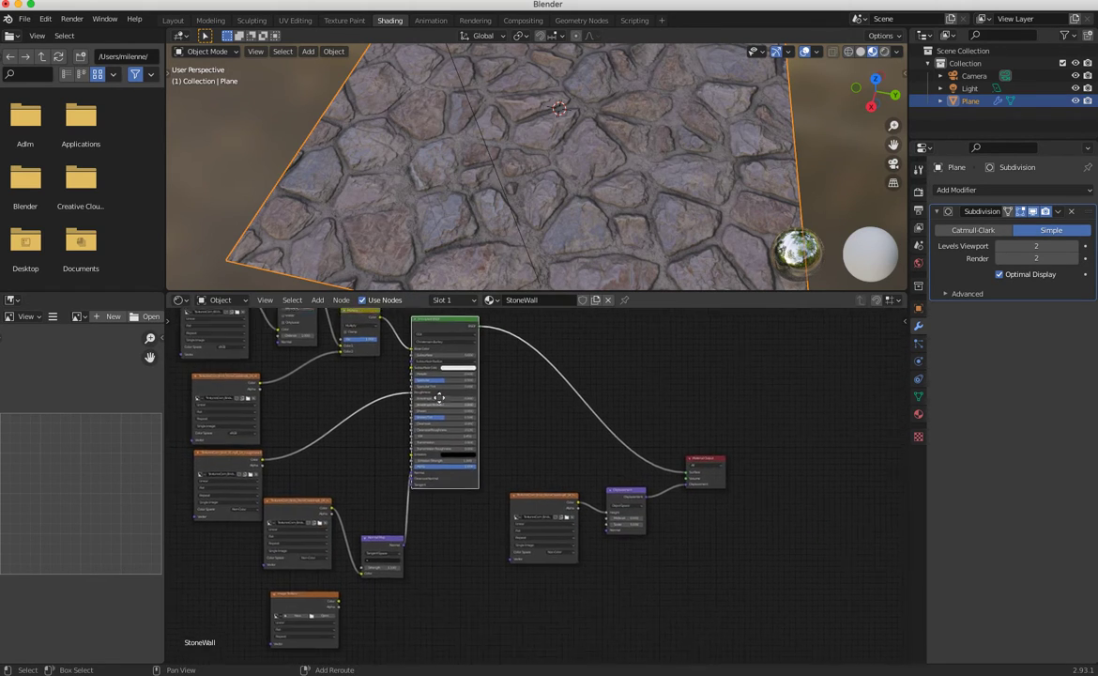
pyautogui.moveTo(683, 480); pyautogui.dragTo(643, 521)
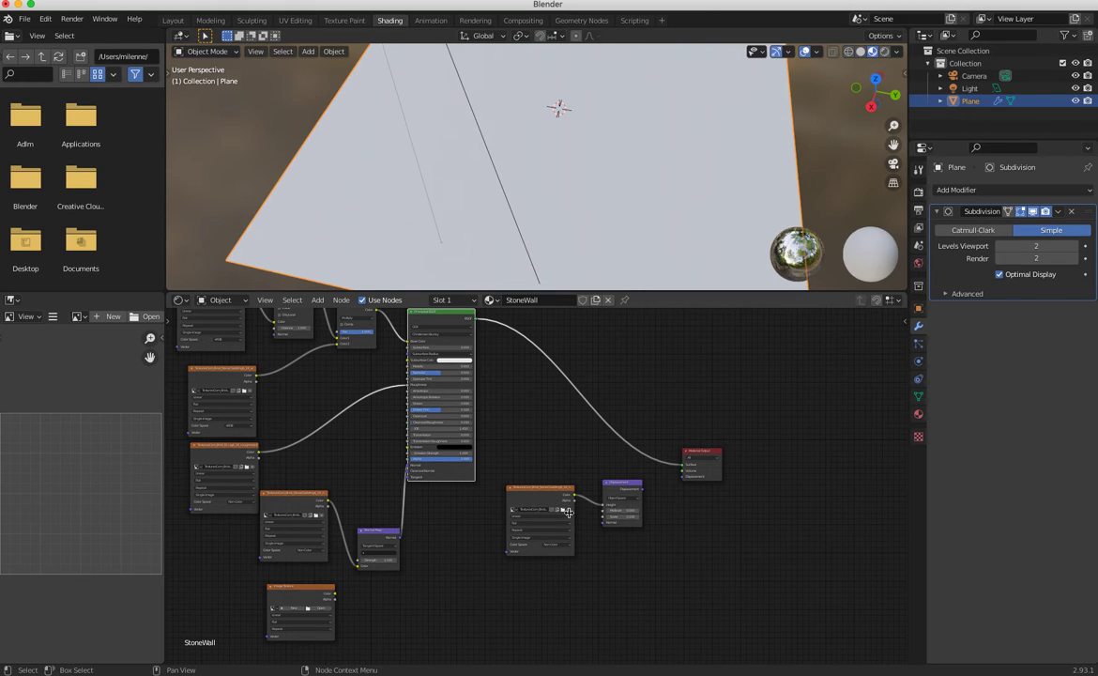
pyautogui.moveTo(380, 534); pyautogui.dragTo(367, 528)
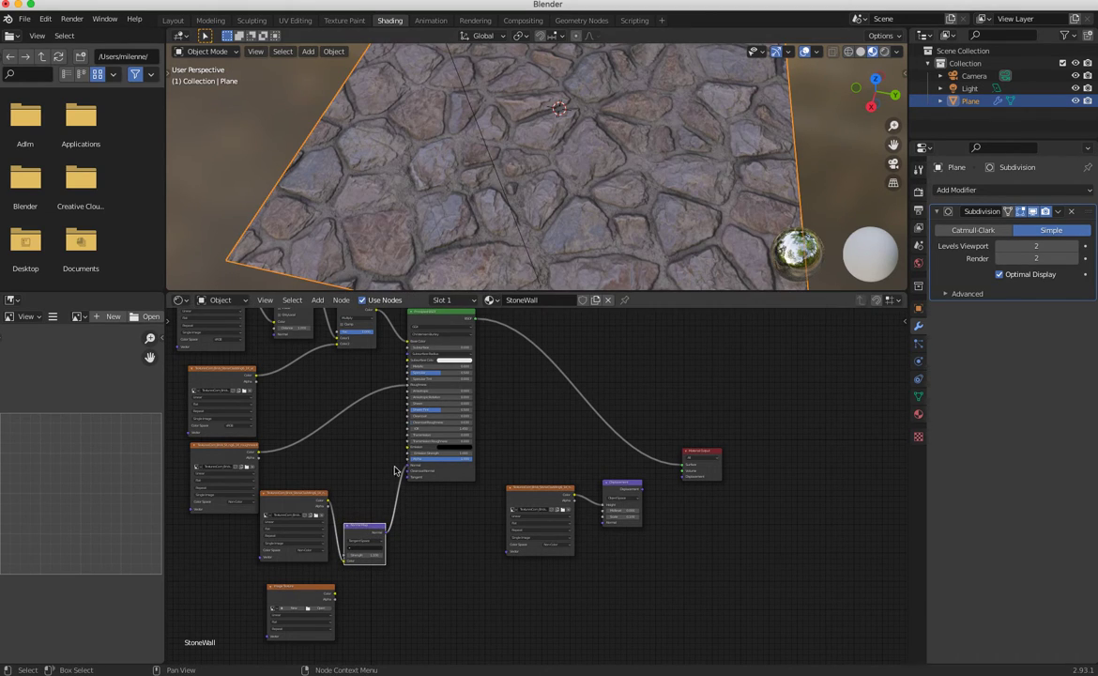
pyautogui.moveTo(405, 472); pyautogui.dragTo(381, 491)
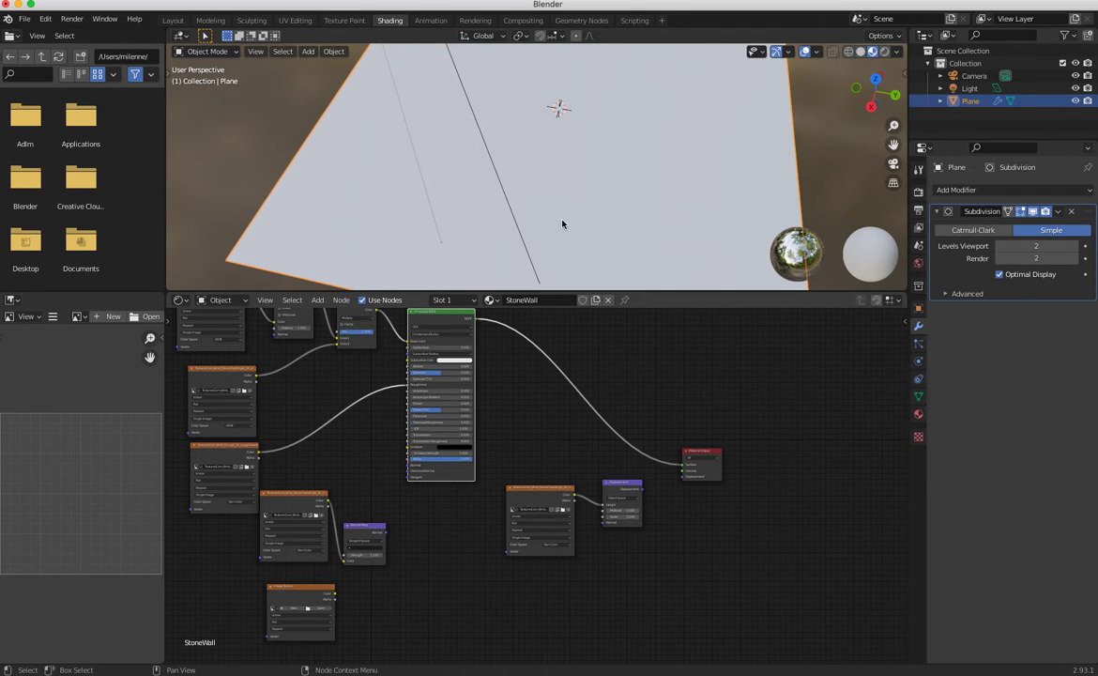
pyautogui.press('F12')
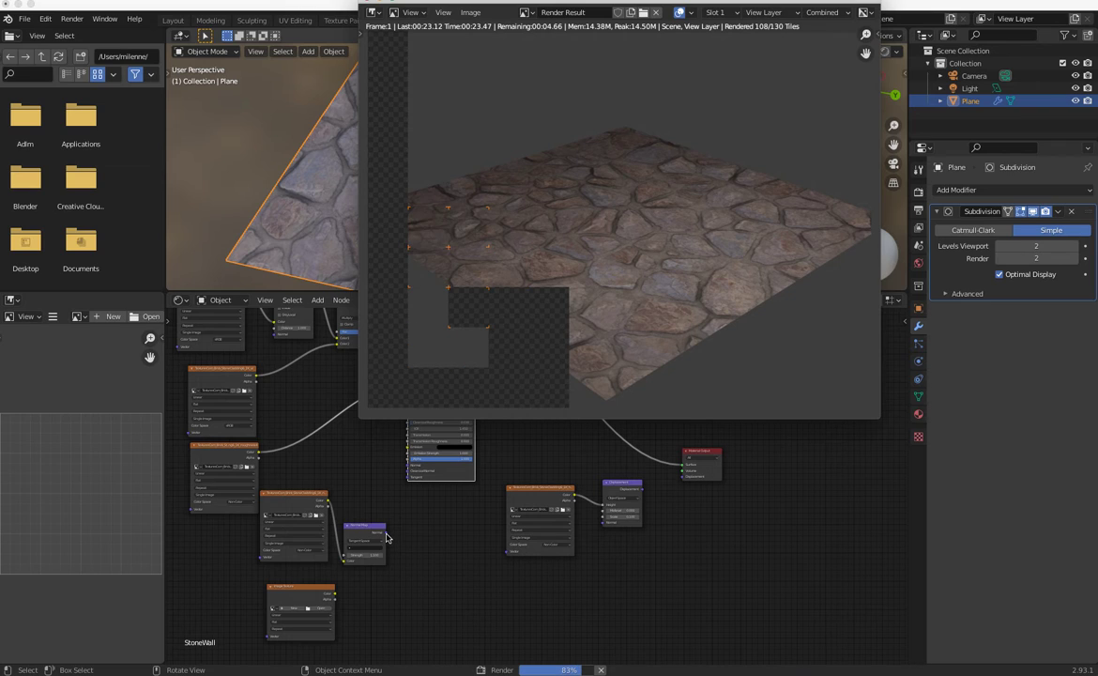
# Relink the Normal Map to the Principled BSDF's Normal input and render the image into Slot 2.
pyautogui.moveTo(386, 532)
pyautogui.mouseDown()
pyautogui.moveTo(393, 466)
pyautogui.moveTo(409, 464)
pyautogui.mouseUp()
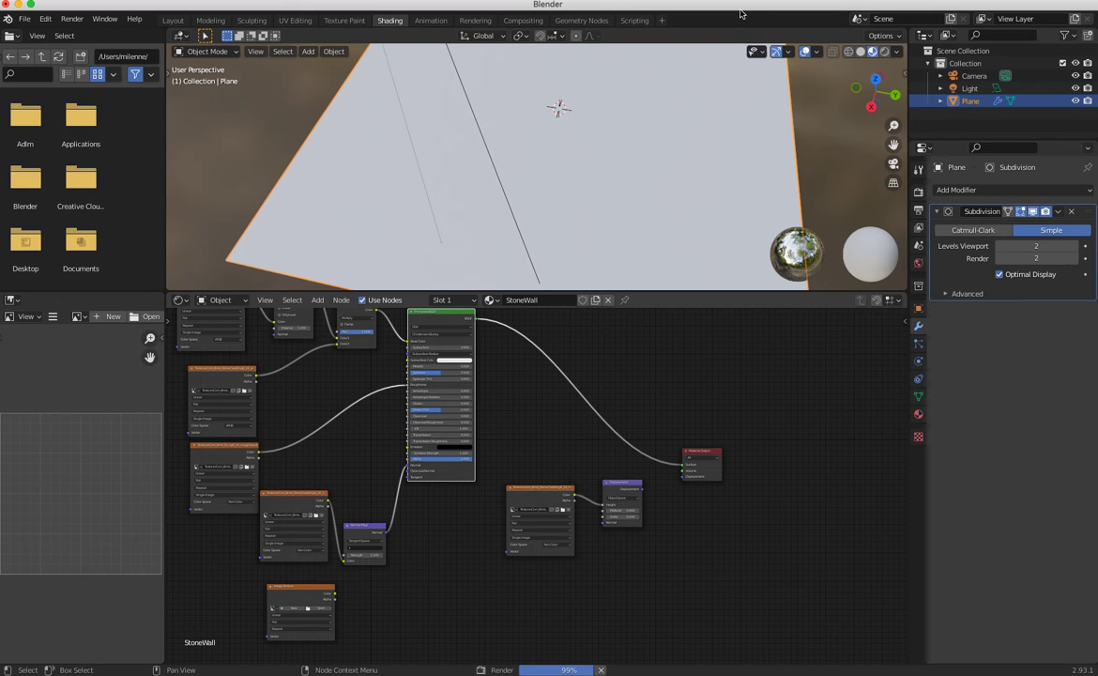
pyautogui.moveTo(735, 10); pyautogui.dragTo(732, 27)
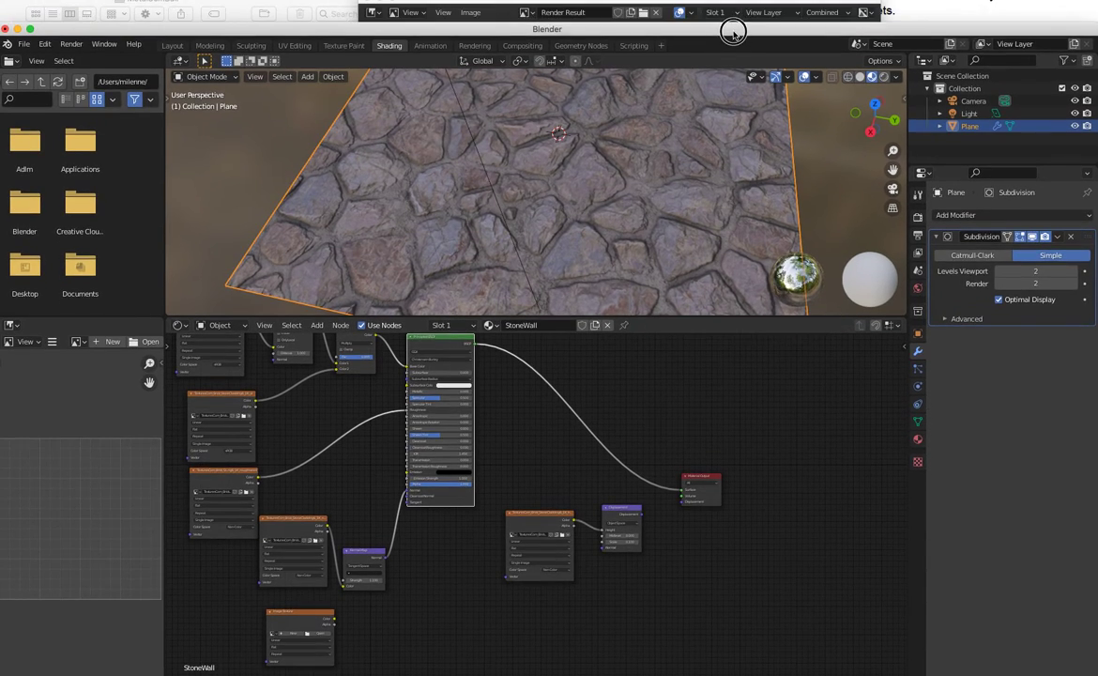
pyautogui.click(472, 7)
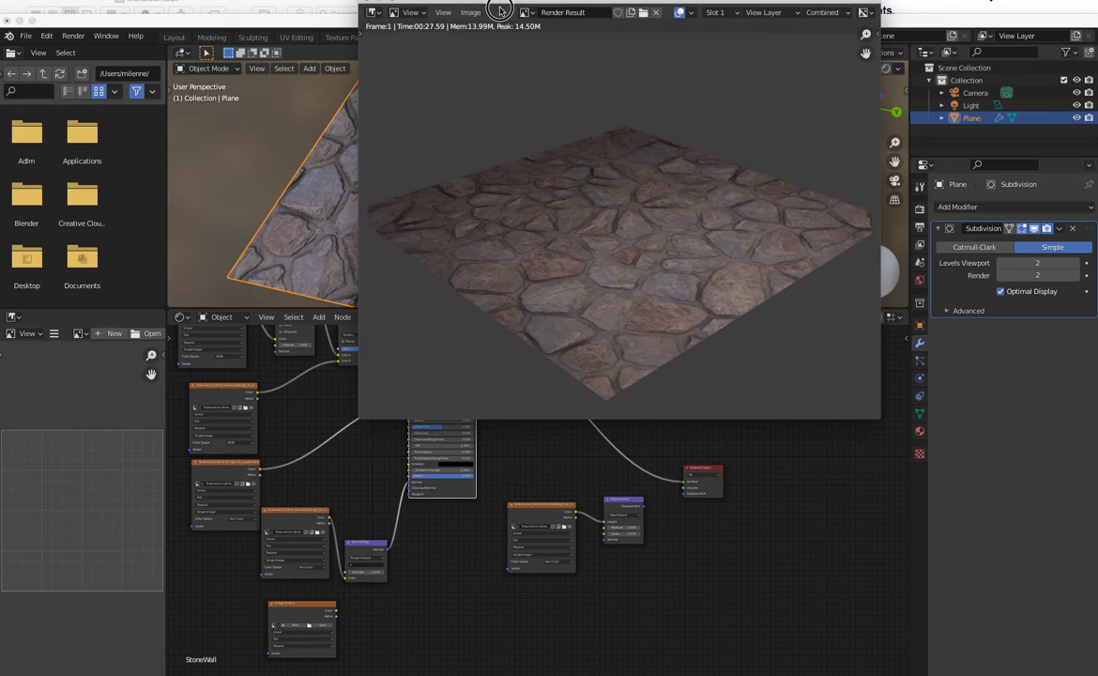
pyautogui.click(719, 13)
pyautogui.click(721, 39)
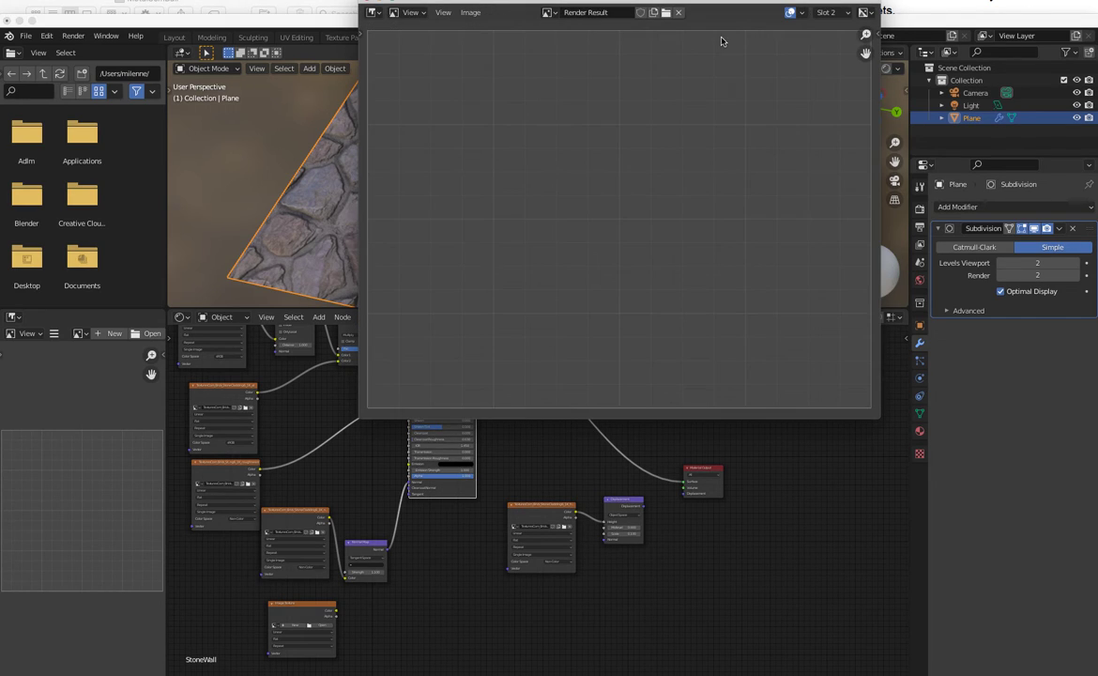
pyautogui.press('F12')
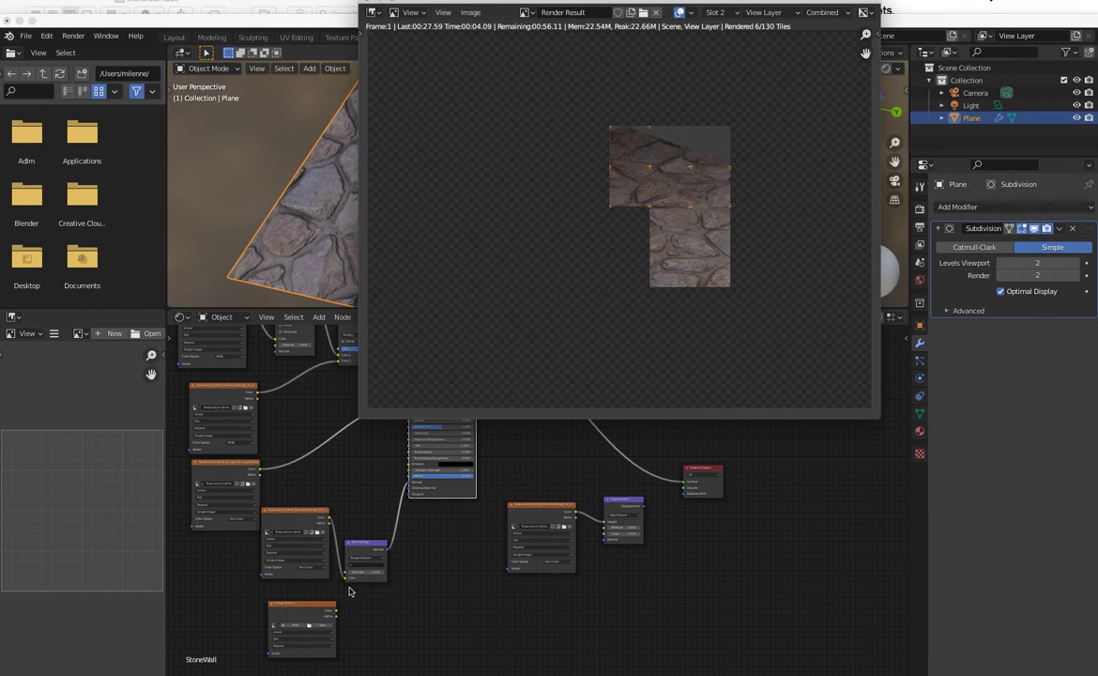
# Check the Normal Map node's Strength and compare the Slot 1 and Slot 2 renders.
pyautogui.moveTo(364, 566); pyautogui.dragTo(415, 543, button='middle')
pyautogui.click(473, 589)
pyautogui.keyDown('ctrl'); pyautogui.moveTo(473, 589); pyautogui.dragTo(239, 460, button='middle'); pyautogui.keyUp('ctrl')
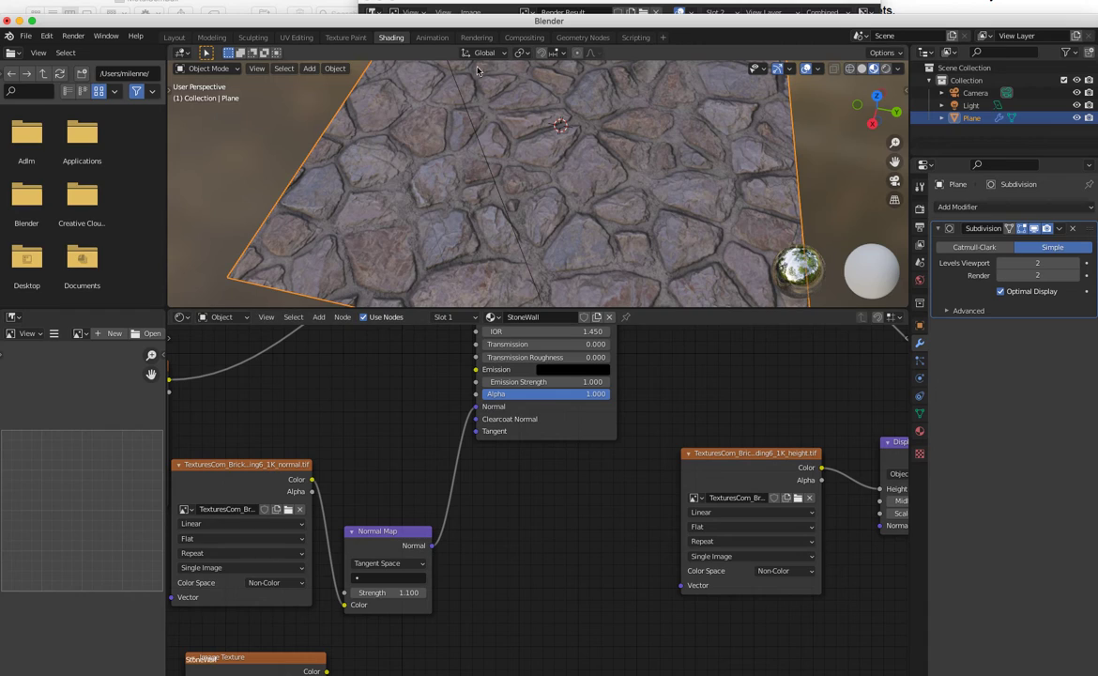
pyautogui.click(495, 14)
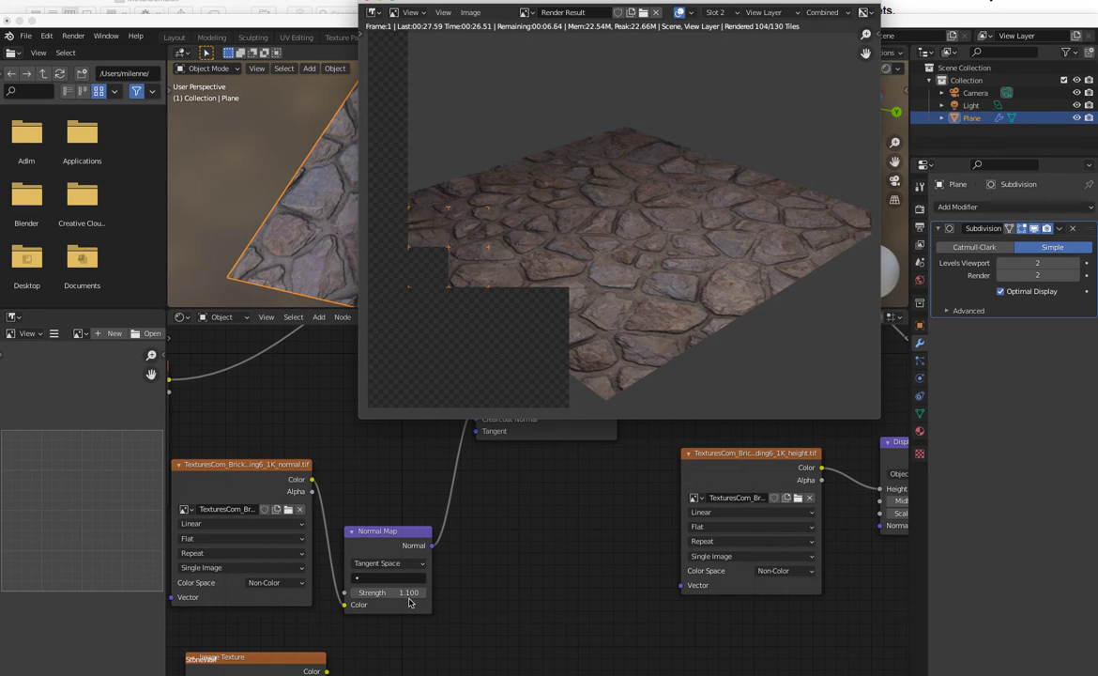
pyautogui.click(715, 13)
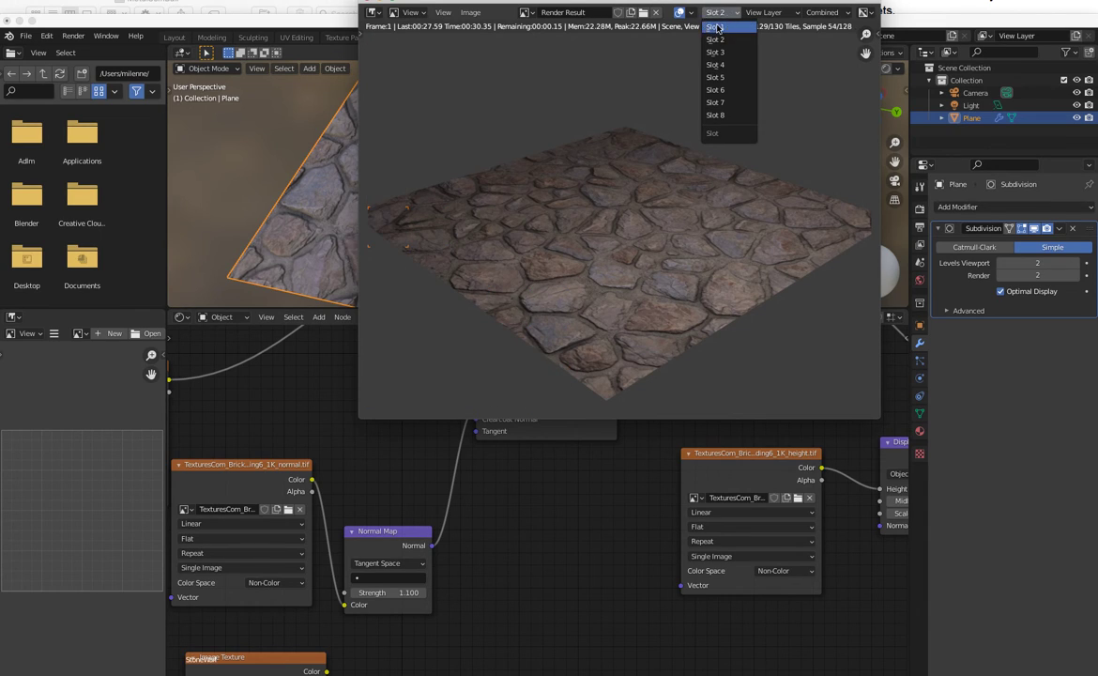
pyautogui.click(718, 25)
pyautogui.click(715, 12)
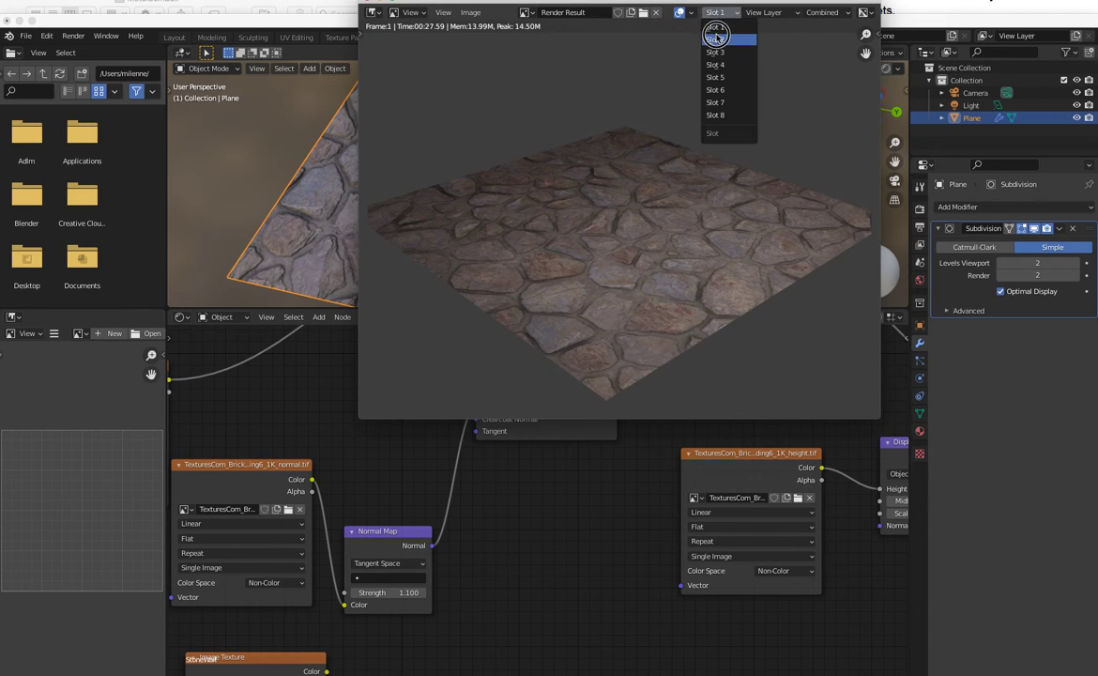
pyautogui.click(719, 39)
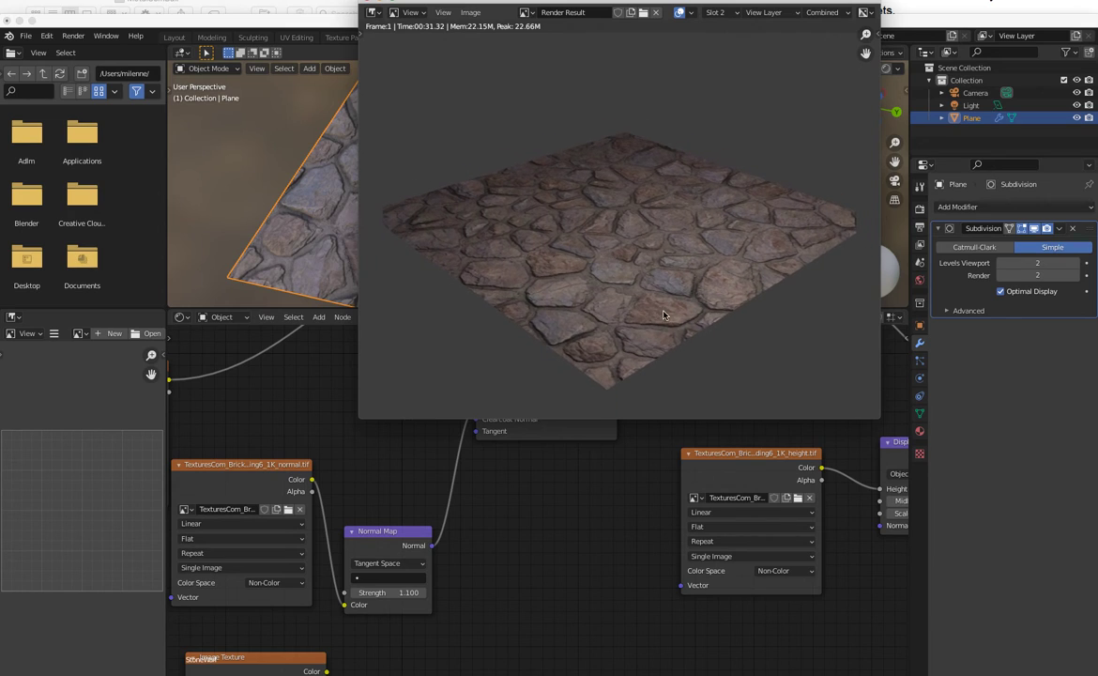
# Relink the Displacement node's output to the Material Output's Displacement input and render the image again.
pyautogui.click(663, 485)
pyautogui.moveTo(647, 525); pyautogui.dragTo(294, 608, button='middle')
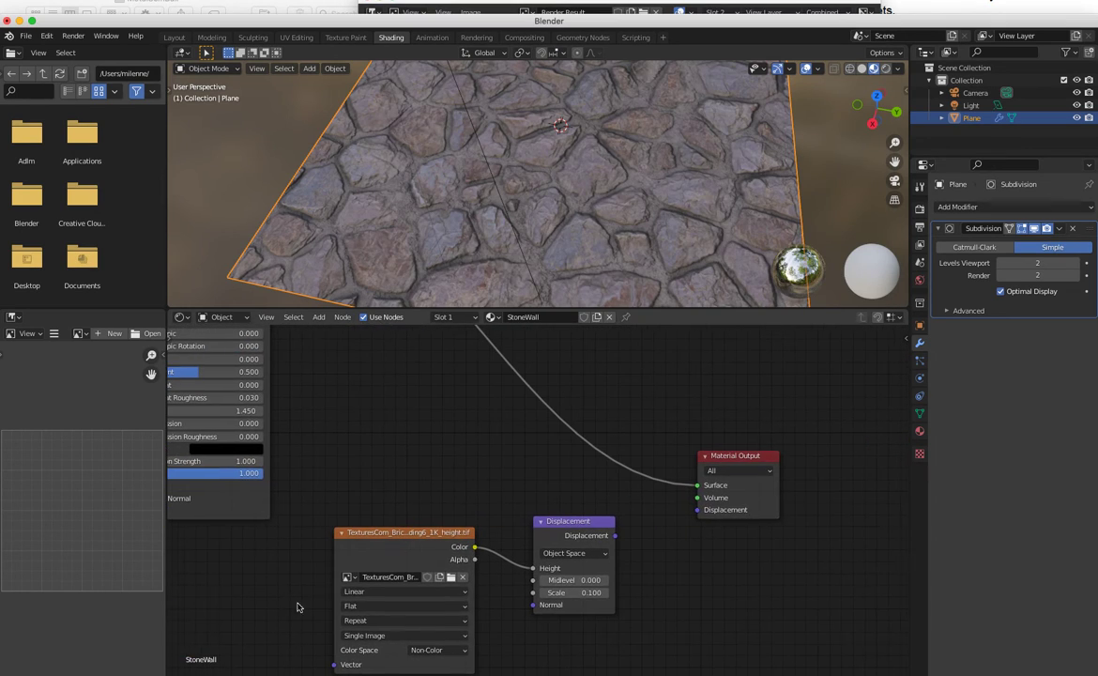
pyautogui.moveTo(615, 535); pyautogui.dragTo(697, 509)
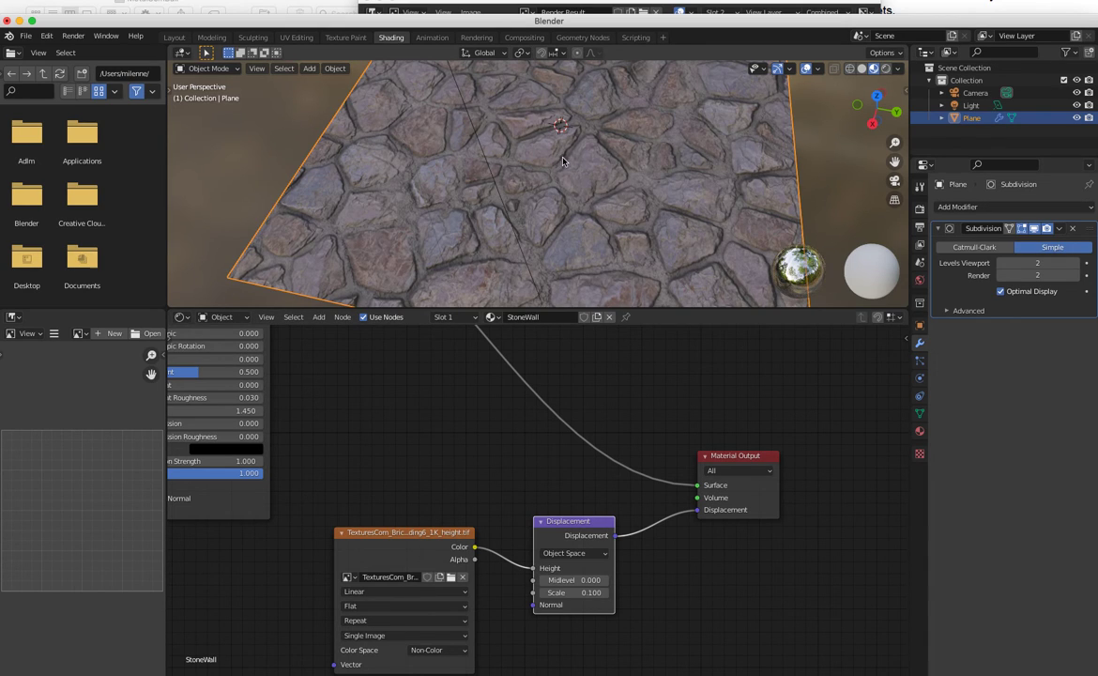
pyautogui.press('F12')
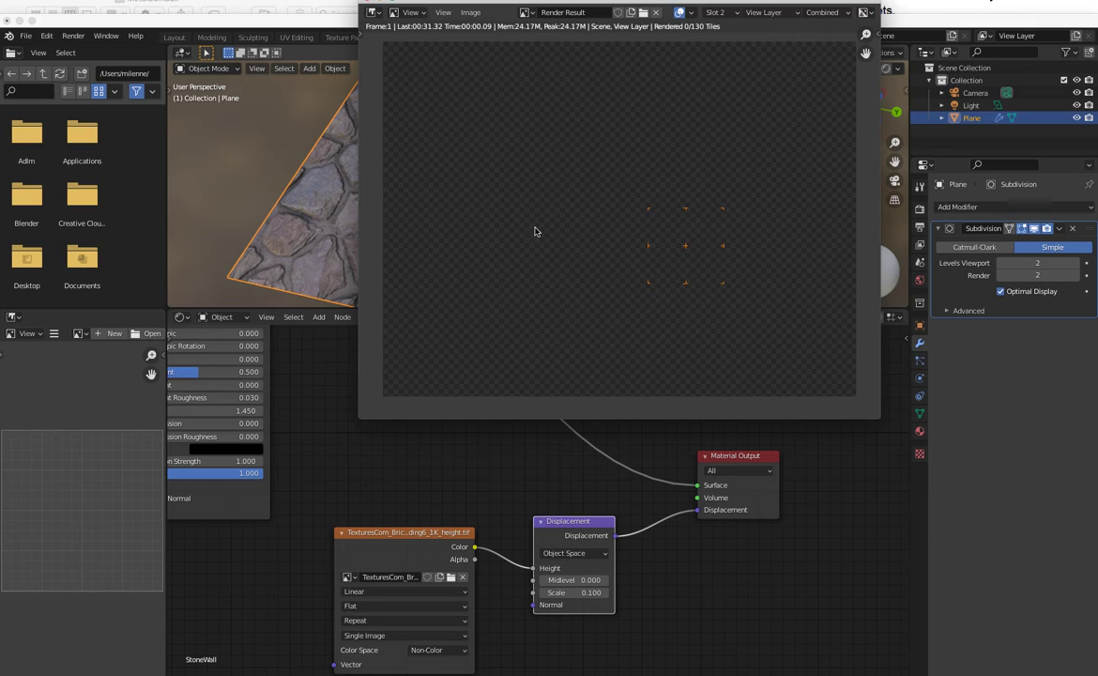